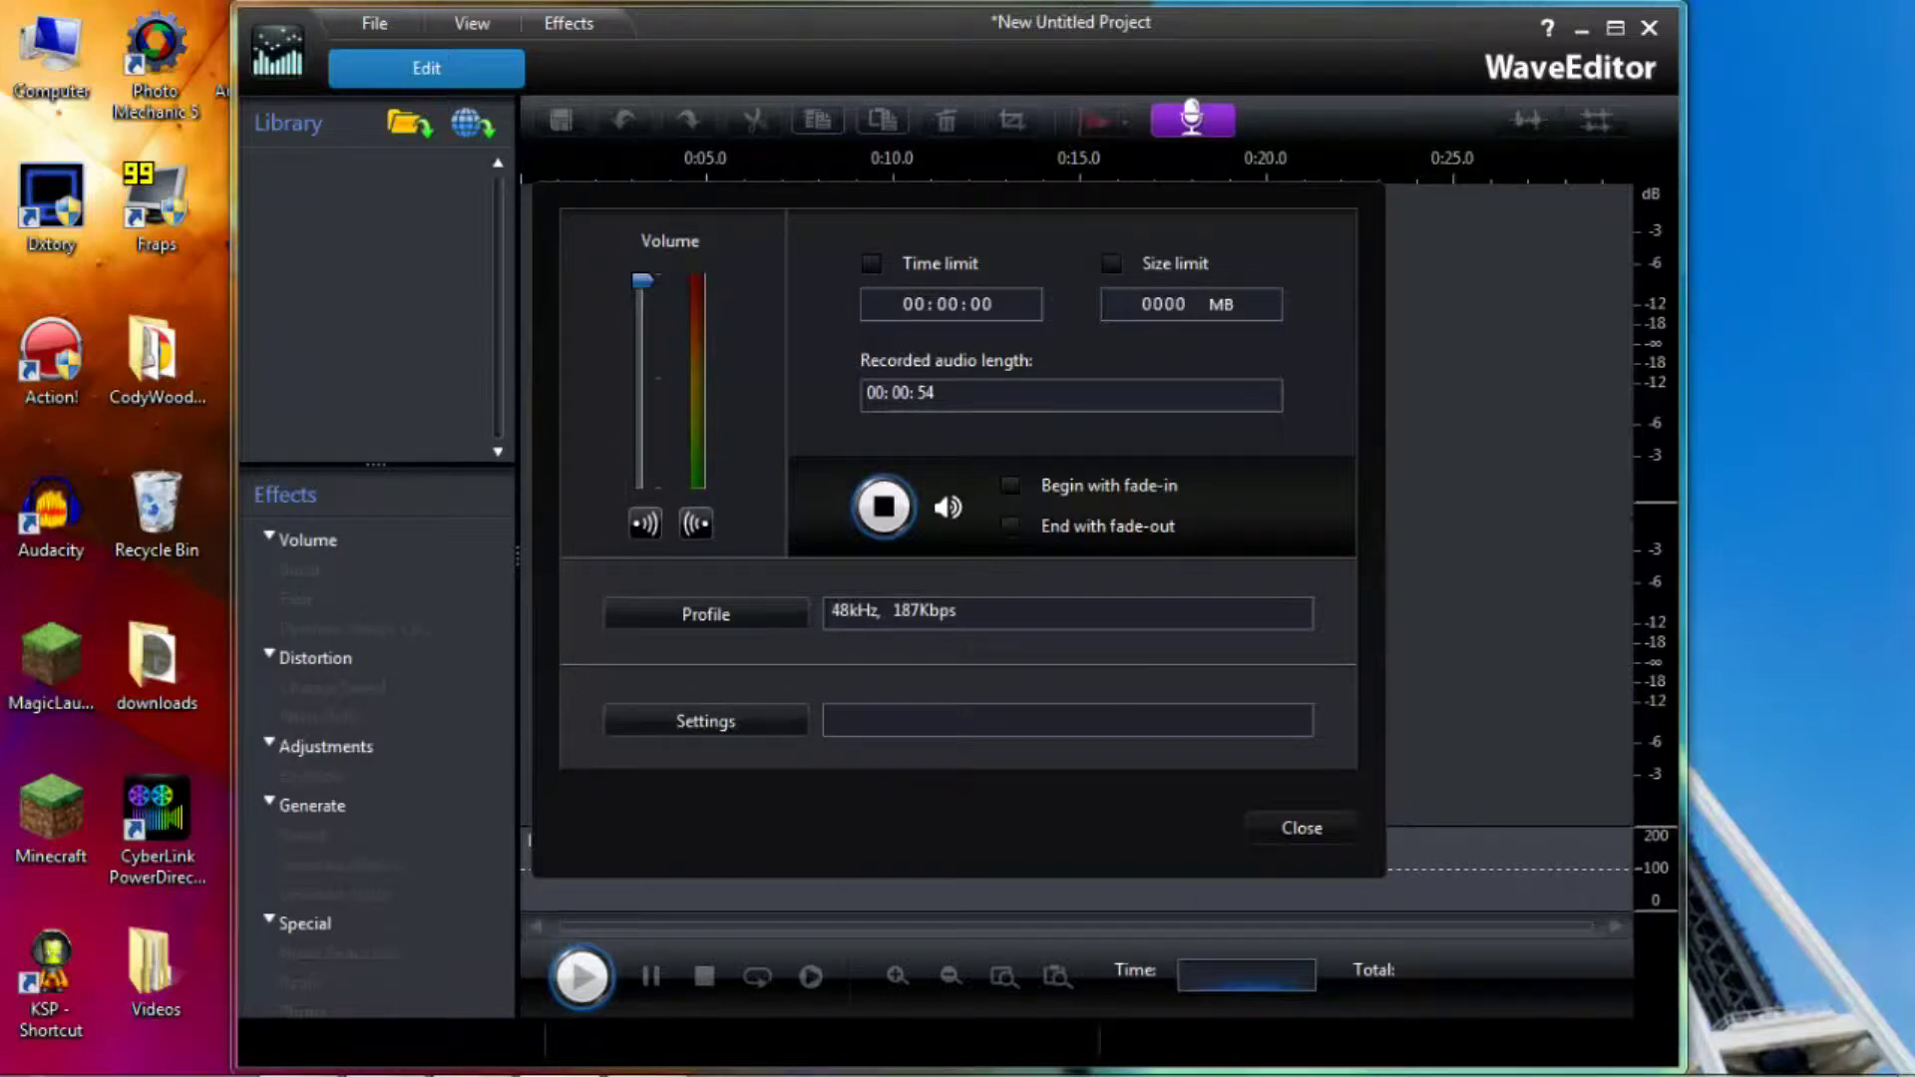
# Open the Videos folder from the desktop and look over the Video Files folder.
pyautogui.doubleClick(176, 971)
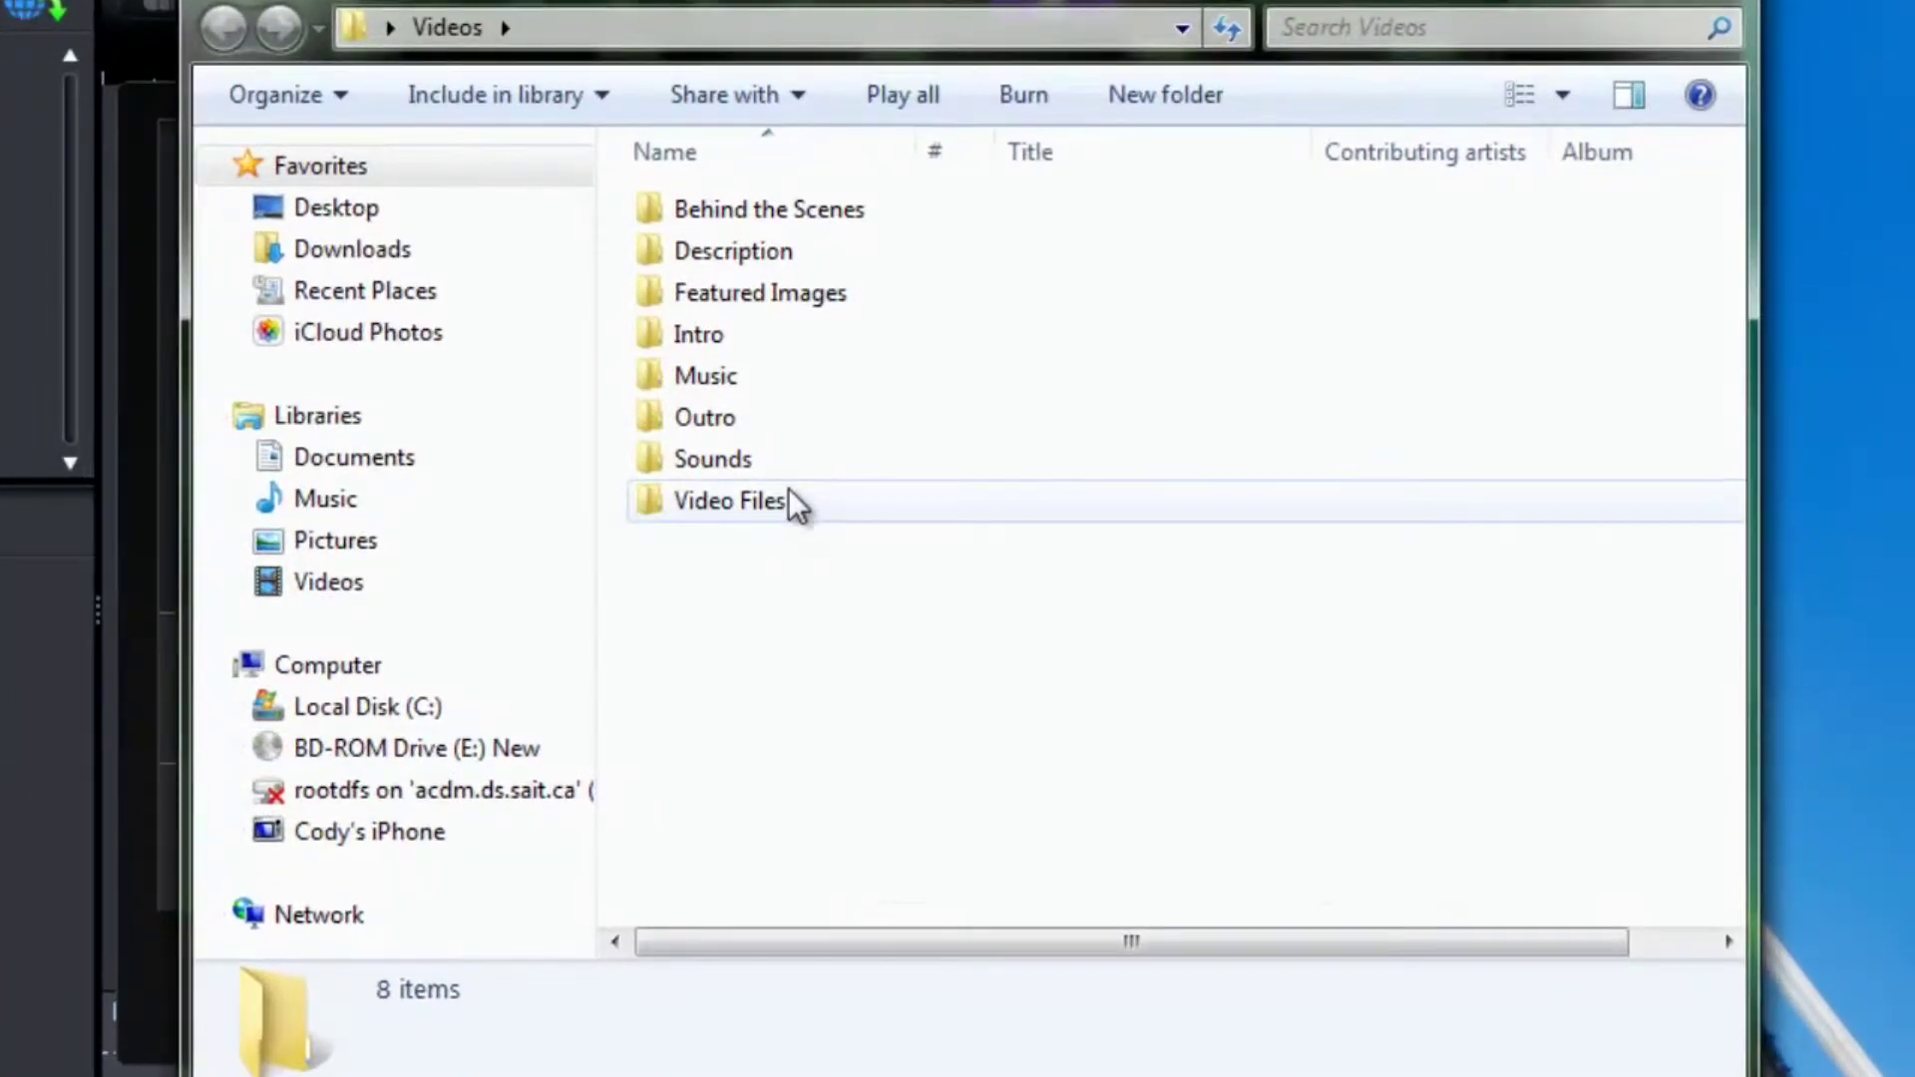
pyautogui.moveTo(792, 503)
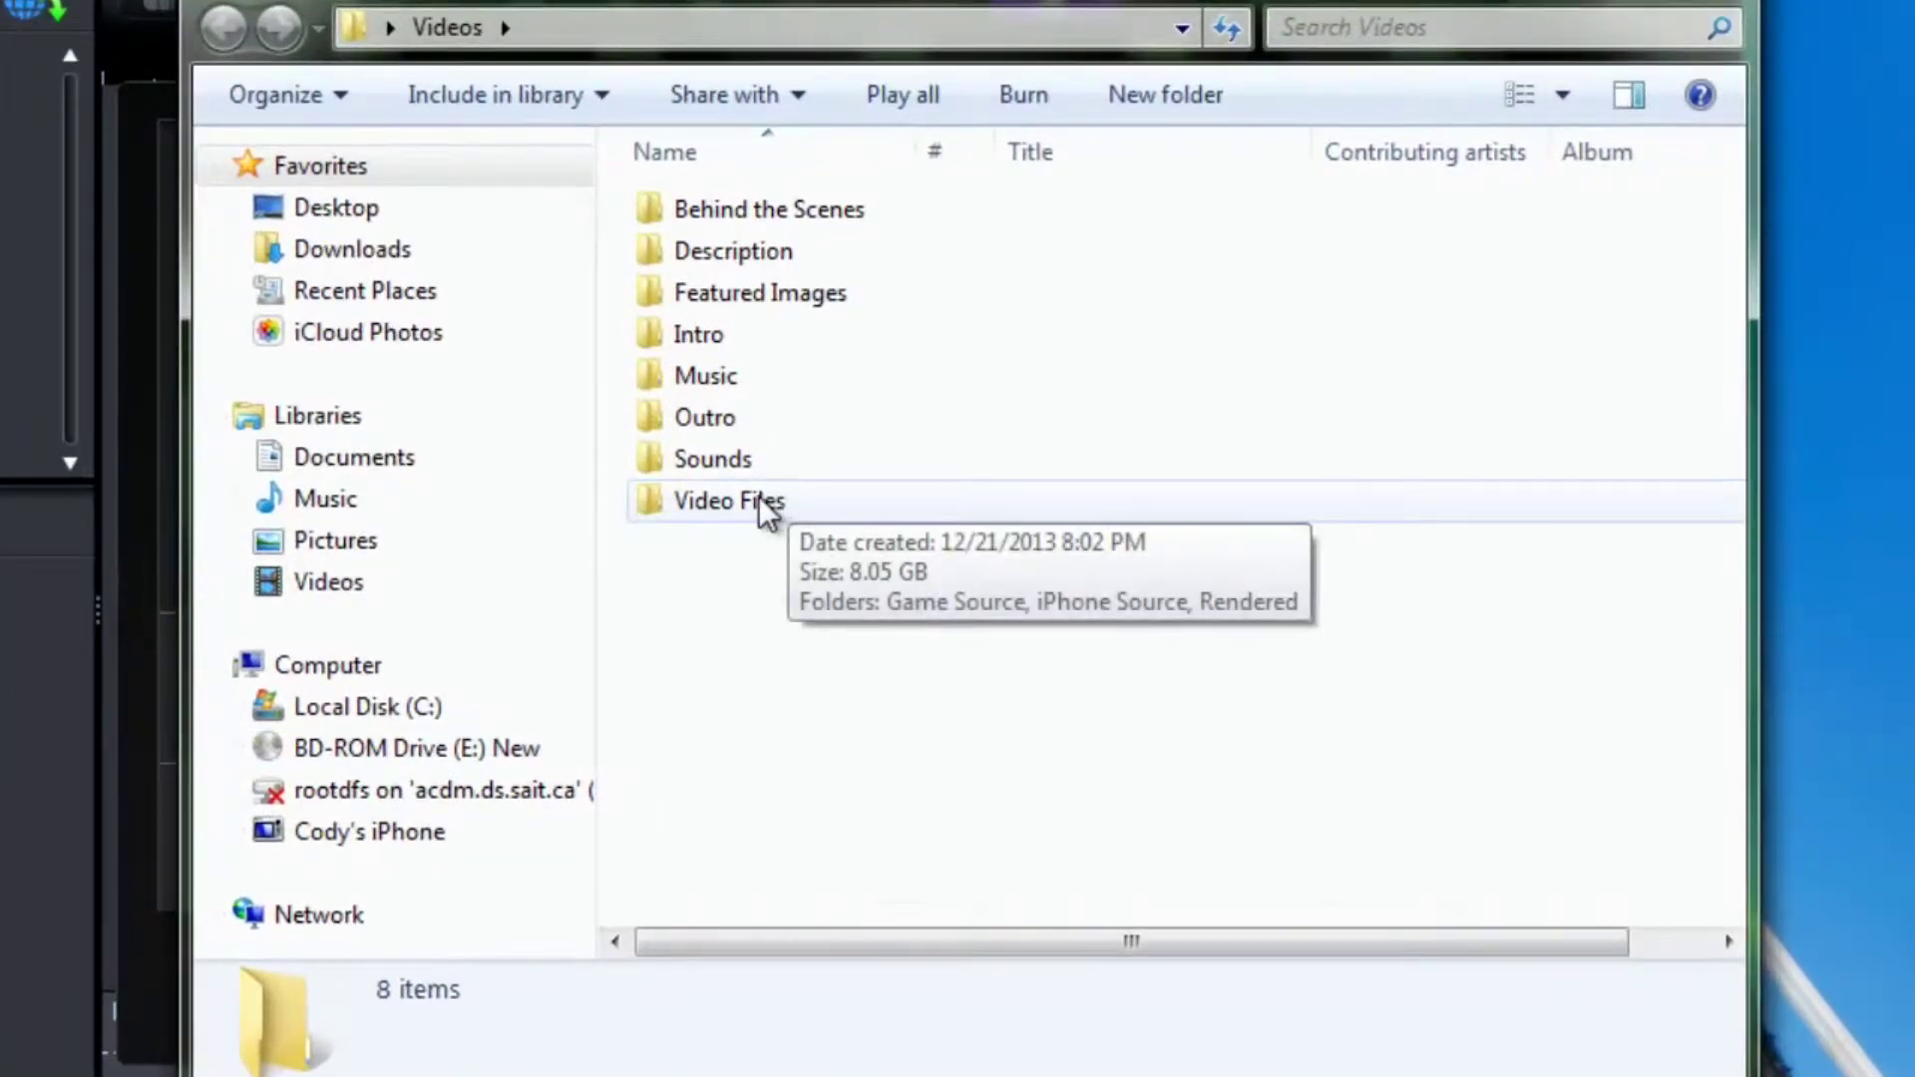
pyautogui.doubleClick(726, 502)
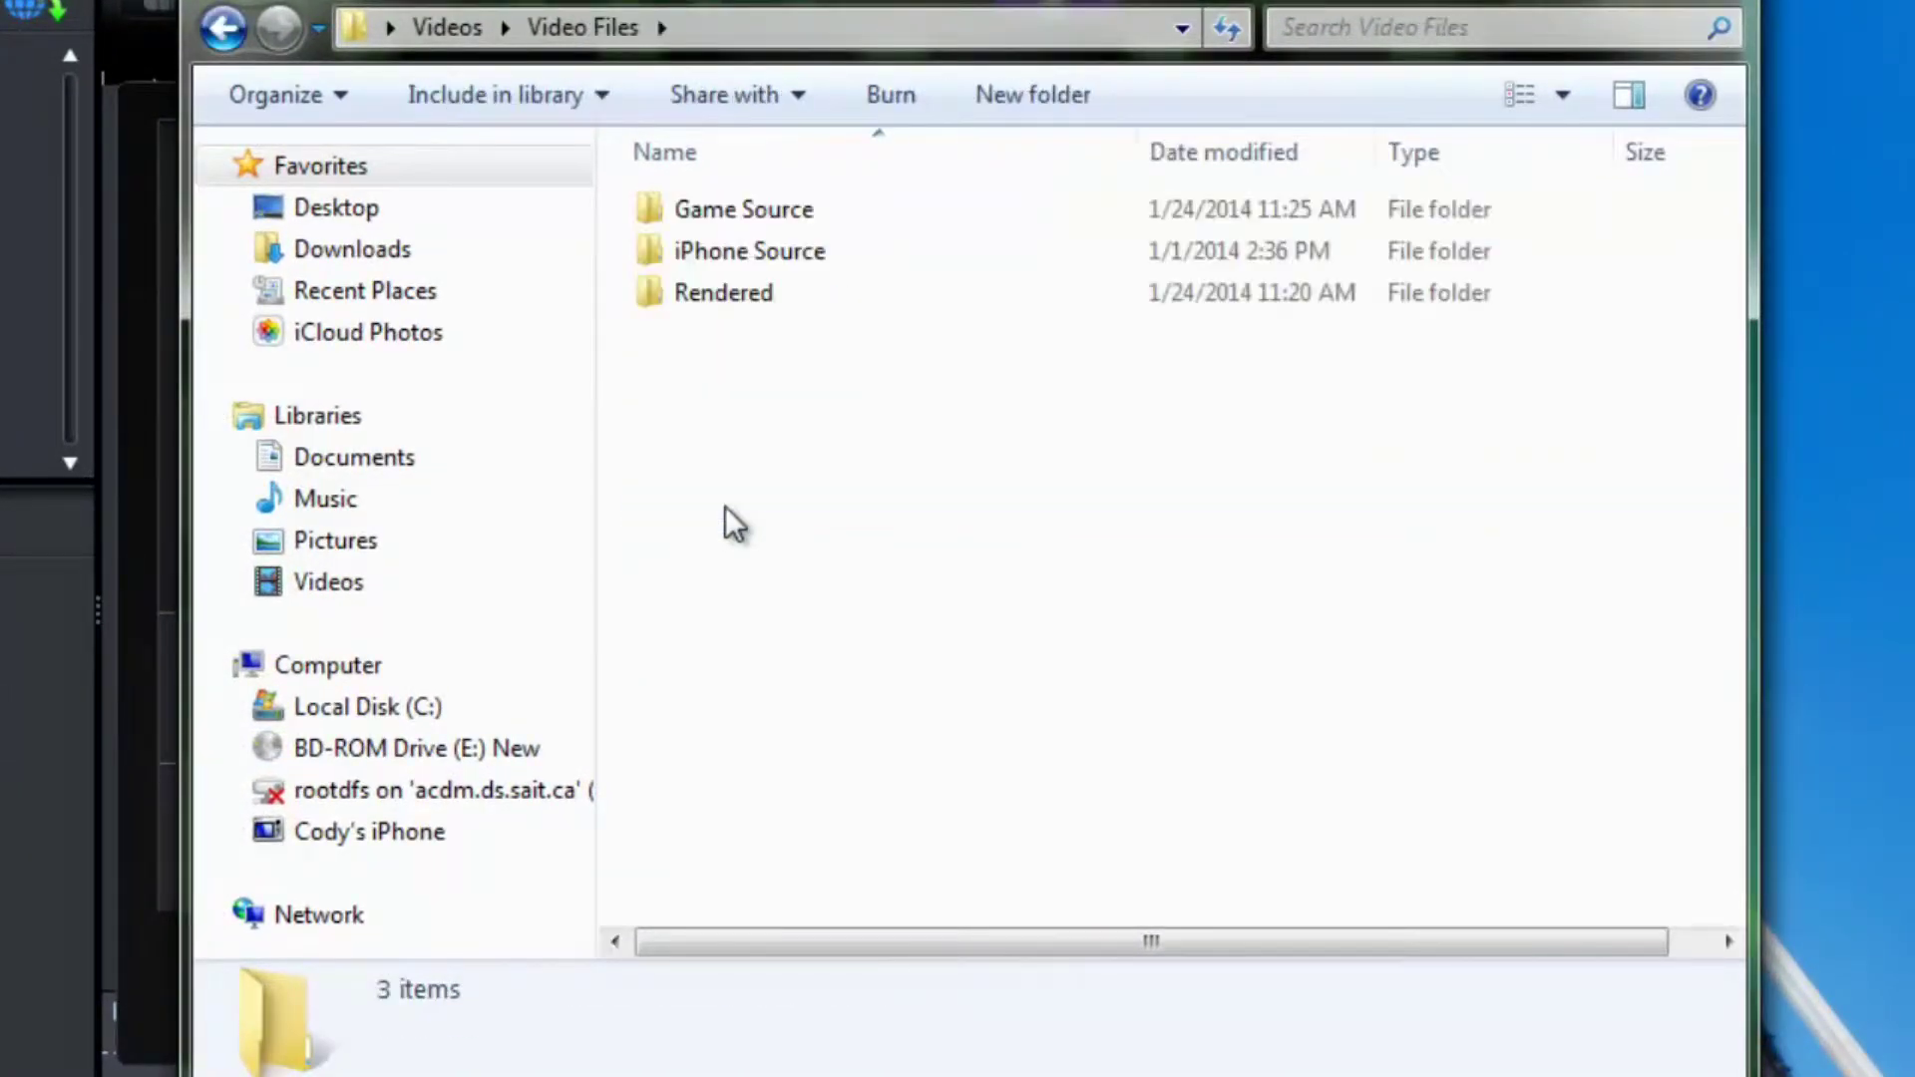
pyautogui.click(223, 28)
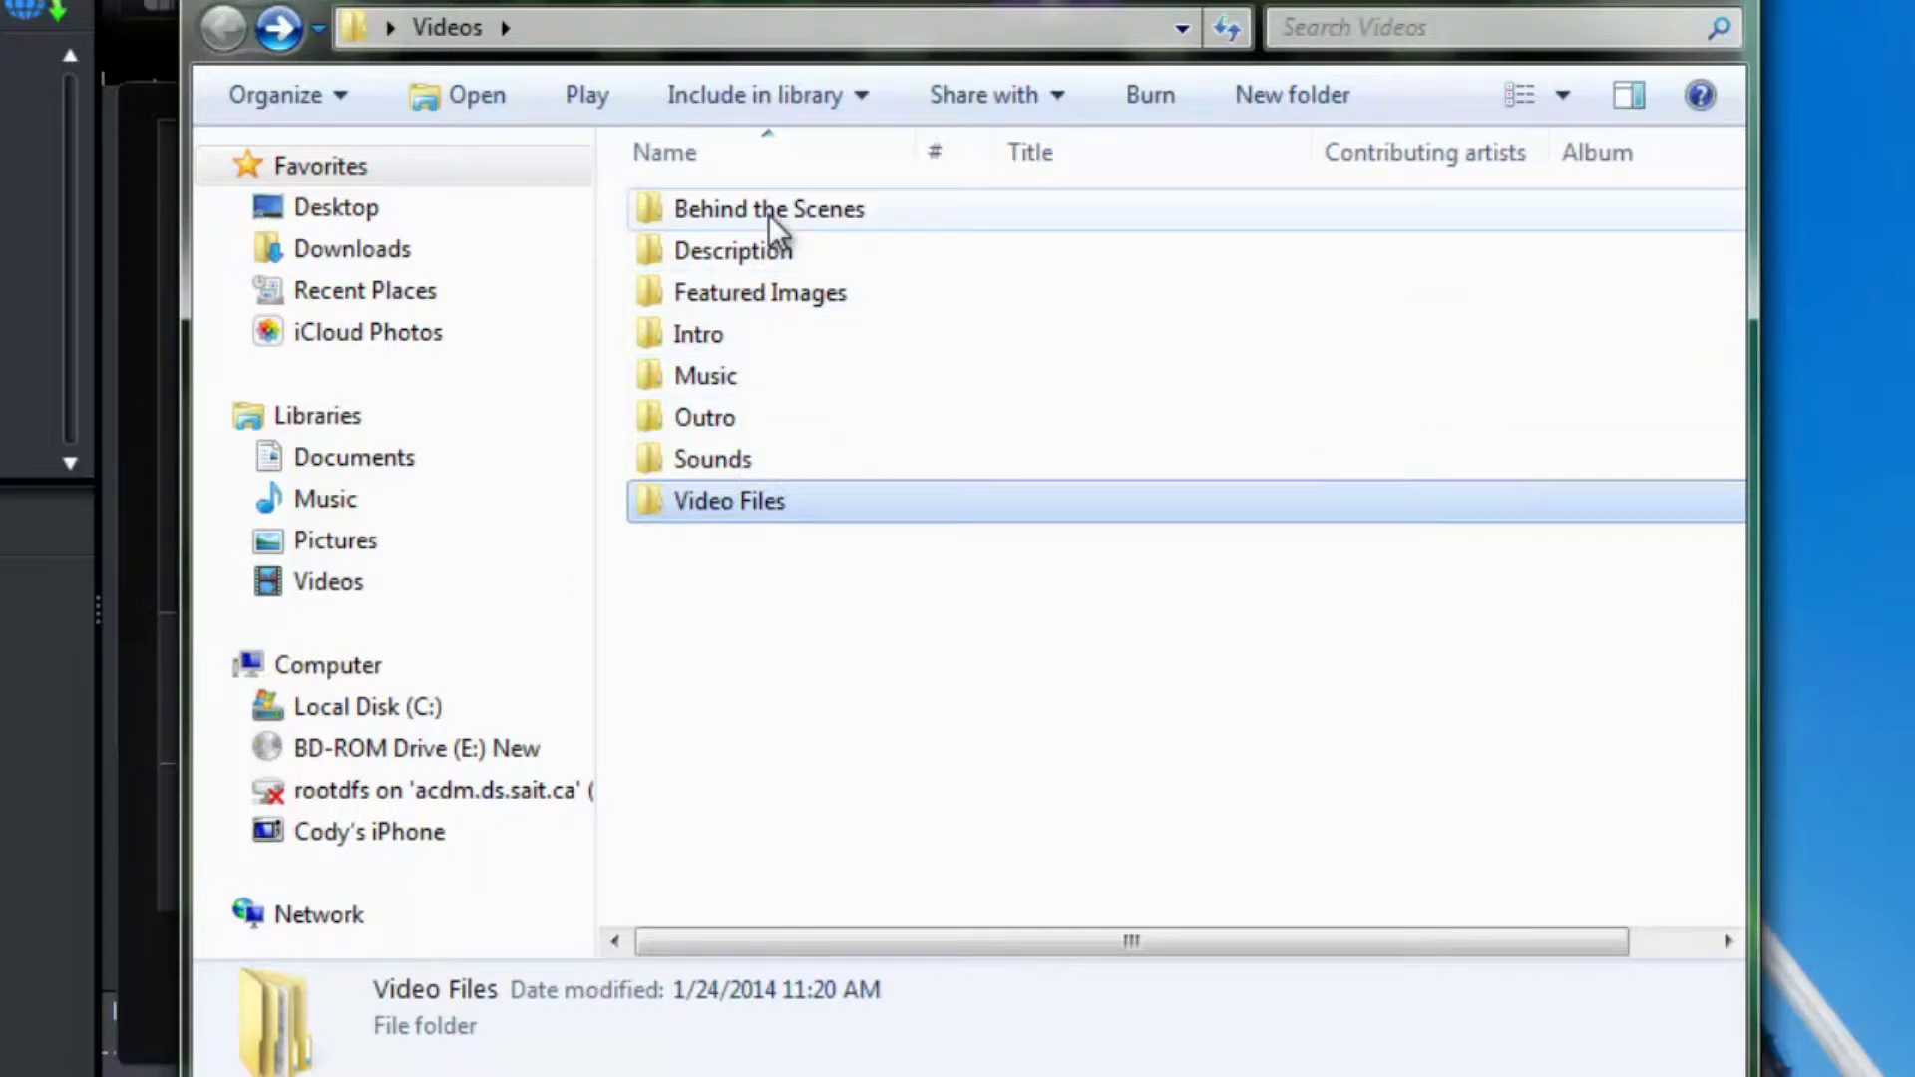
pyautogui.rightClick(764, 507)
pyautogui.click(673, 568)
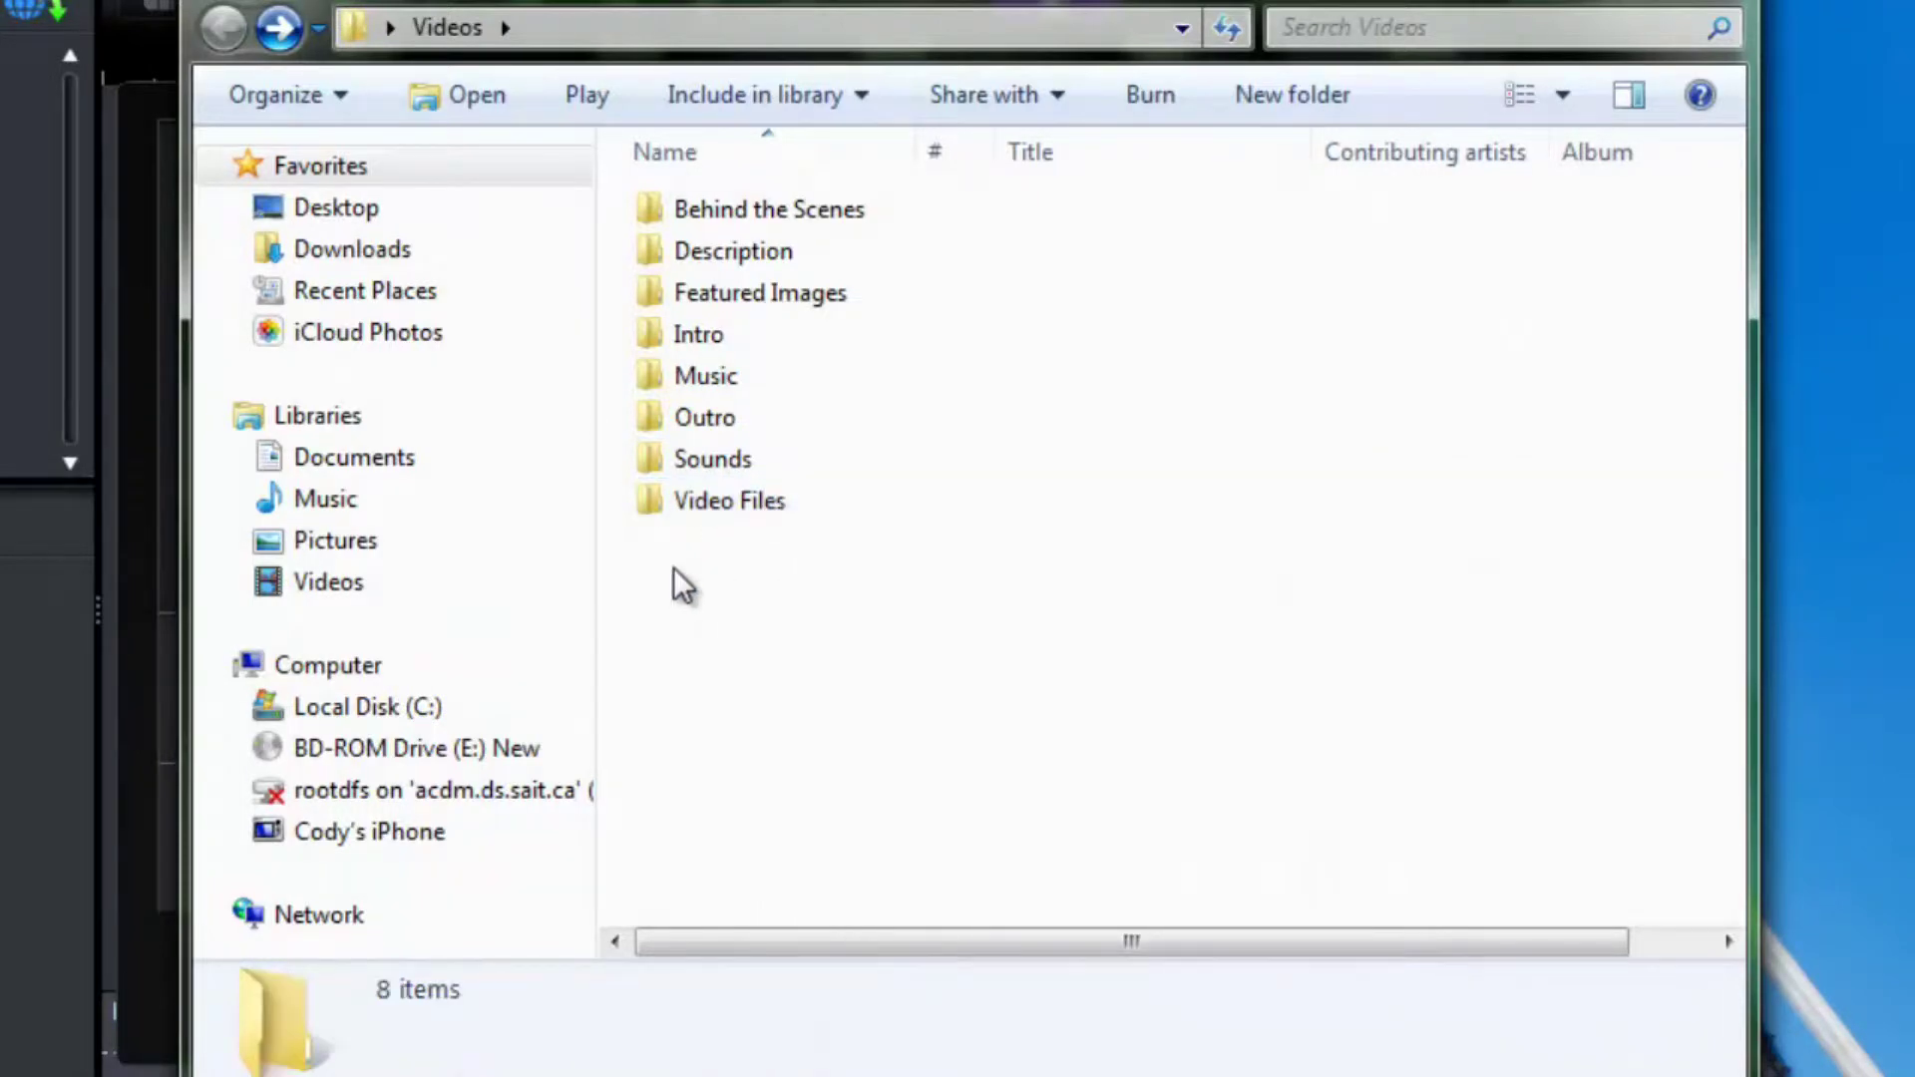
# Go through Video Files and Game Source into the Minecraft Let's Play - Episode 29 folder.
pyautogui.doubleClick(776, 507)
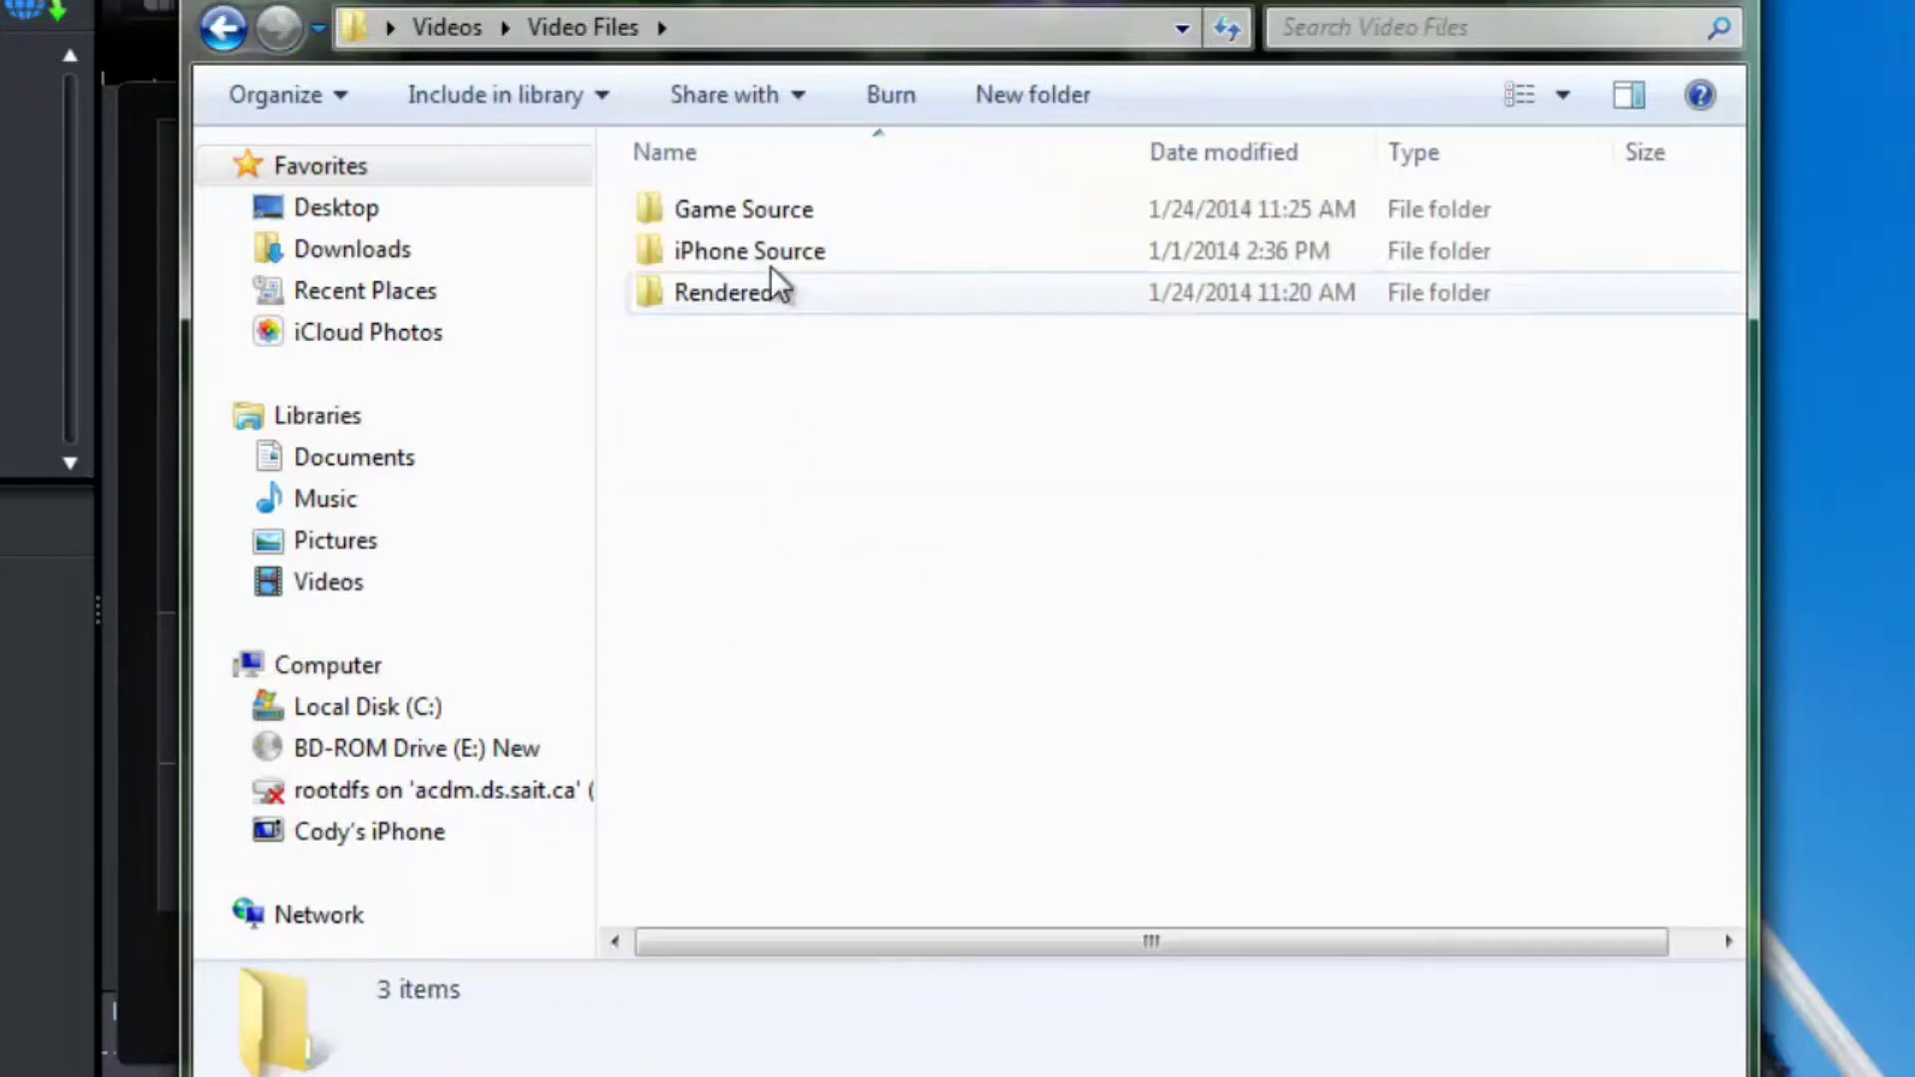
pyautogui.doubleClick(790, 215)
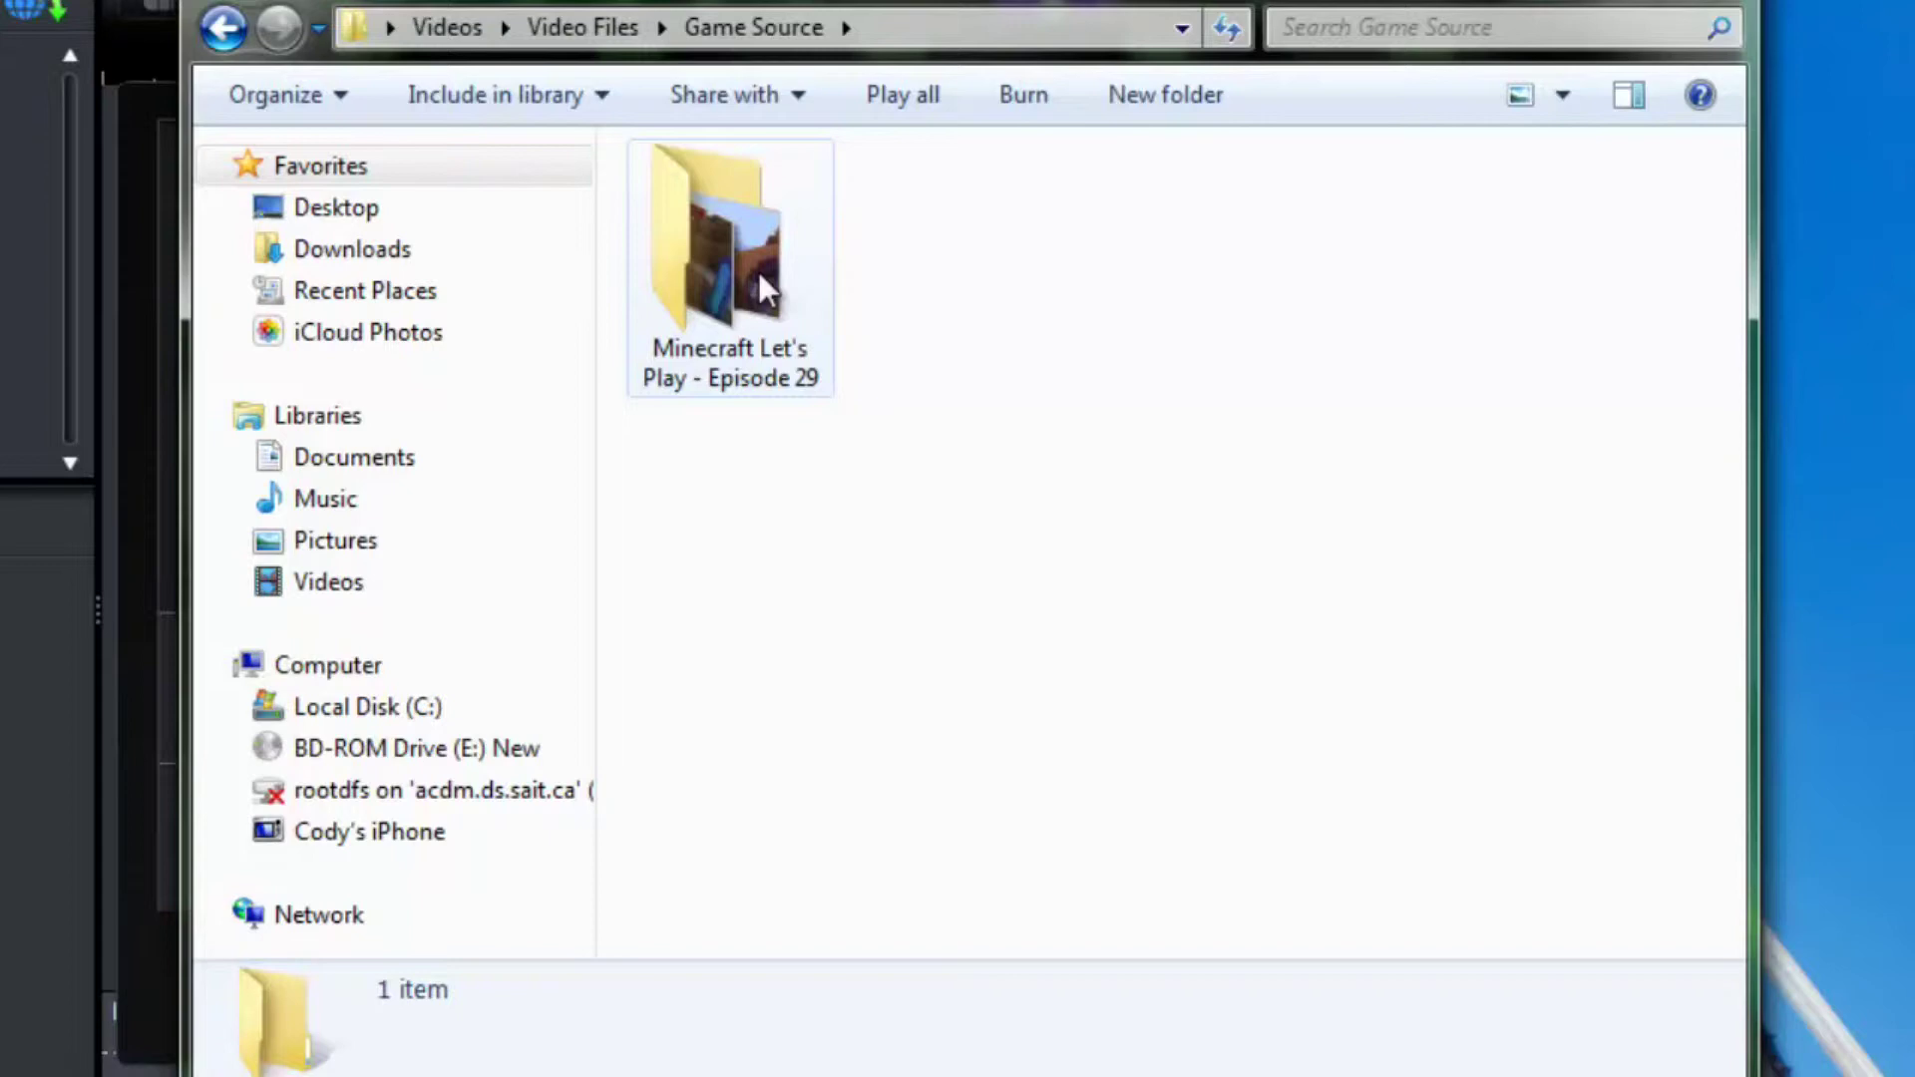
pyautogui.doubleClick(758, 284)
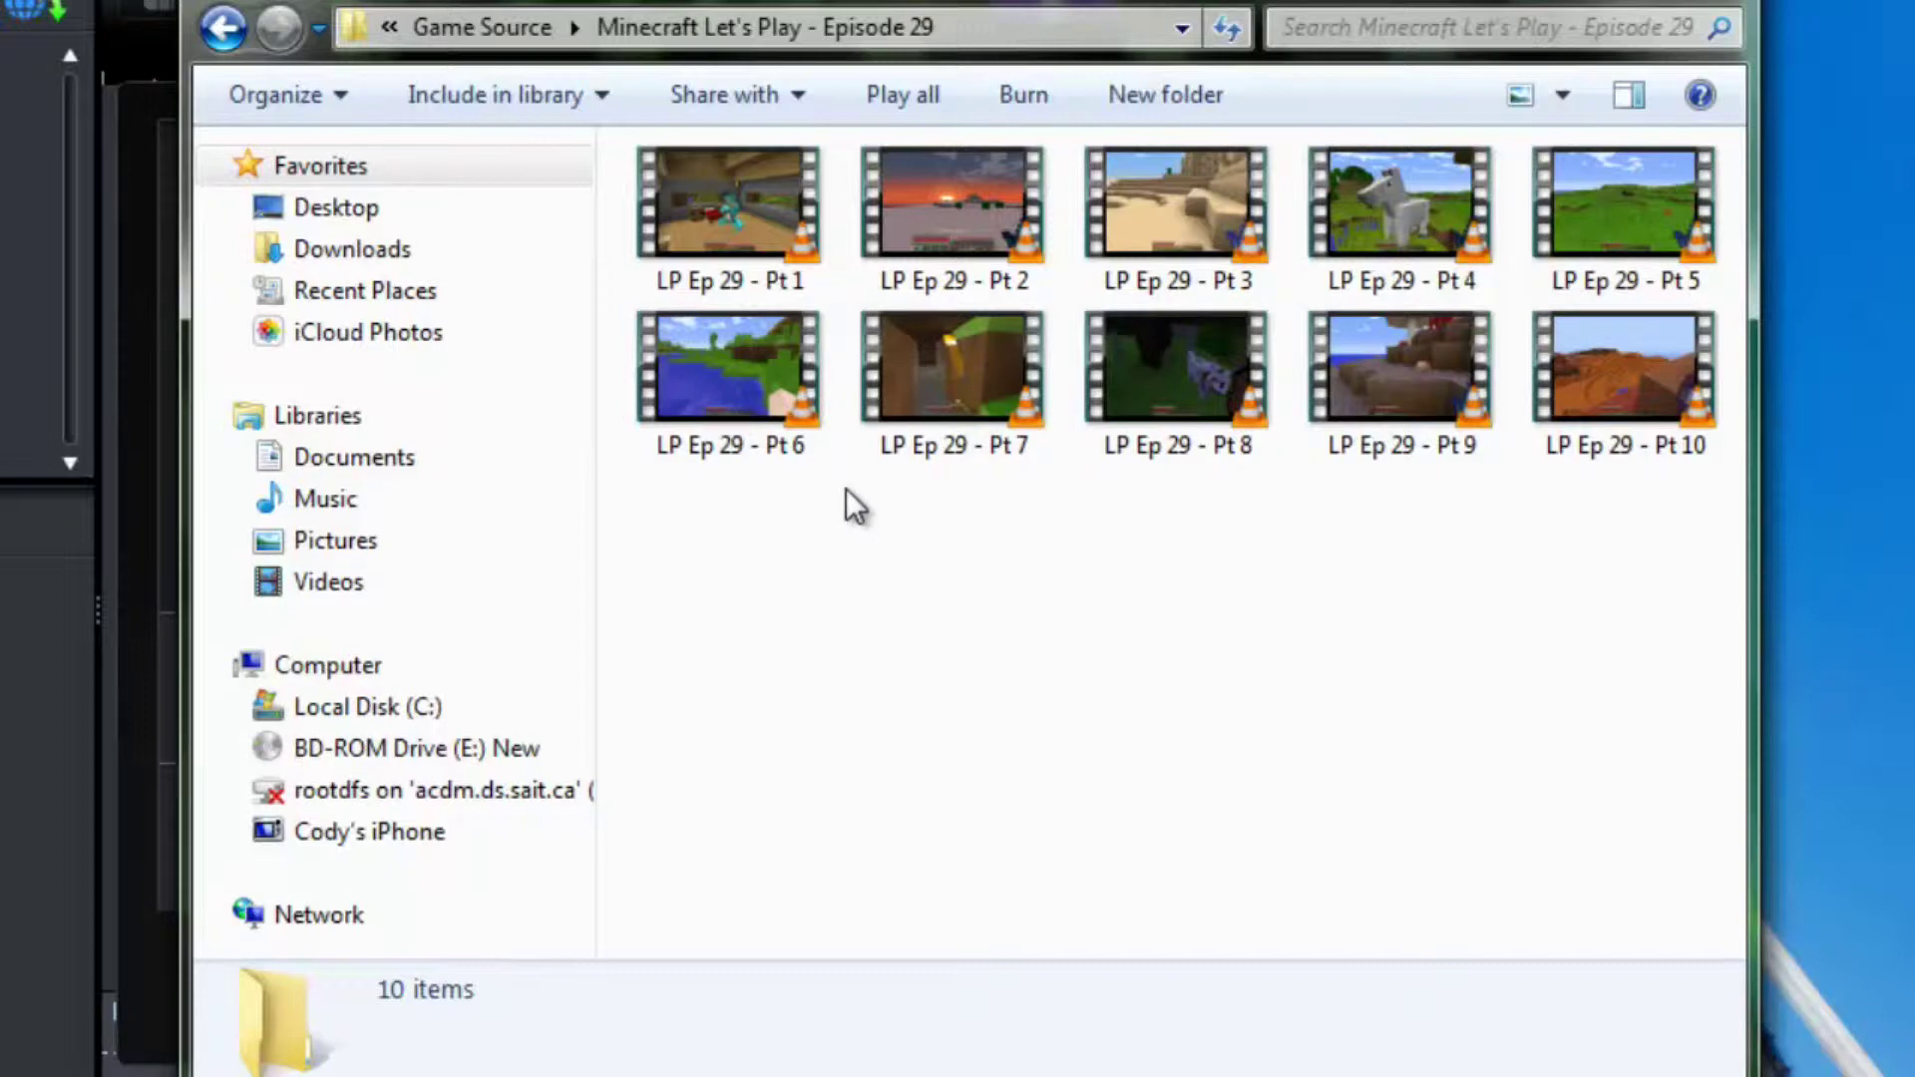
pyautogui.moveTo(795, 399)
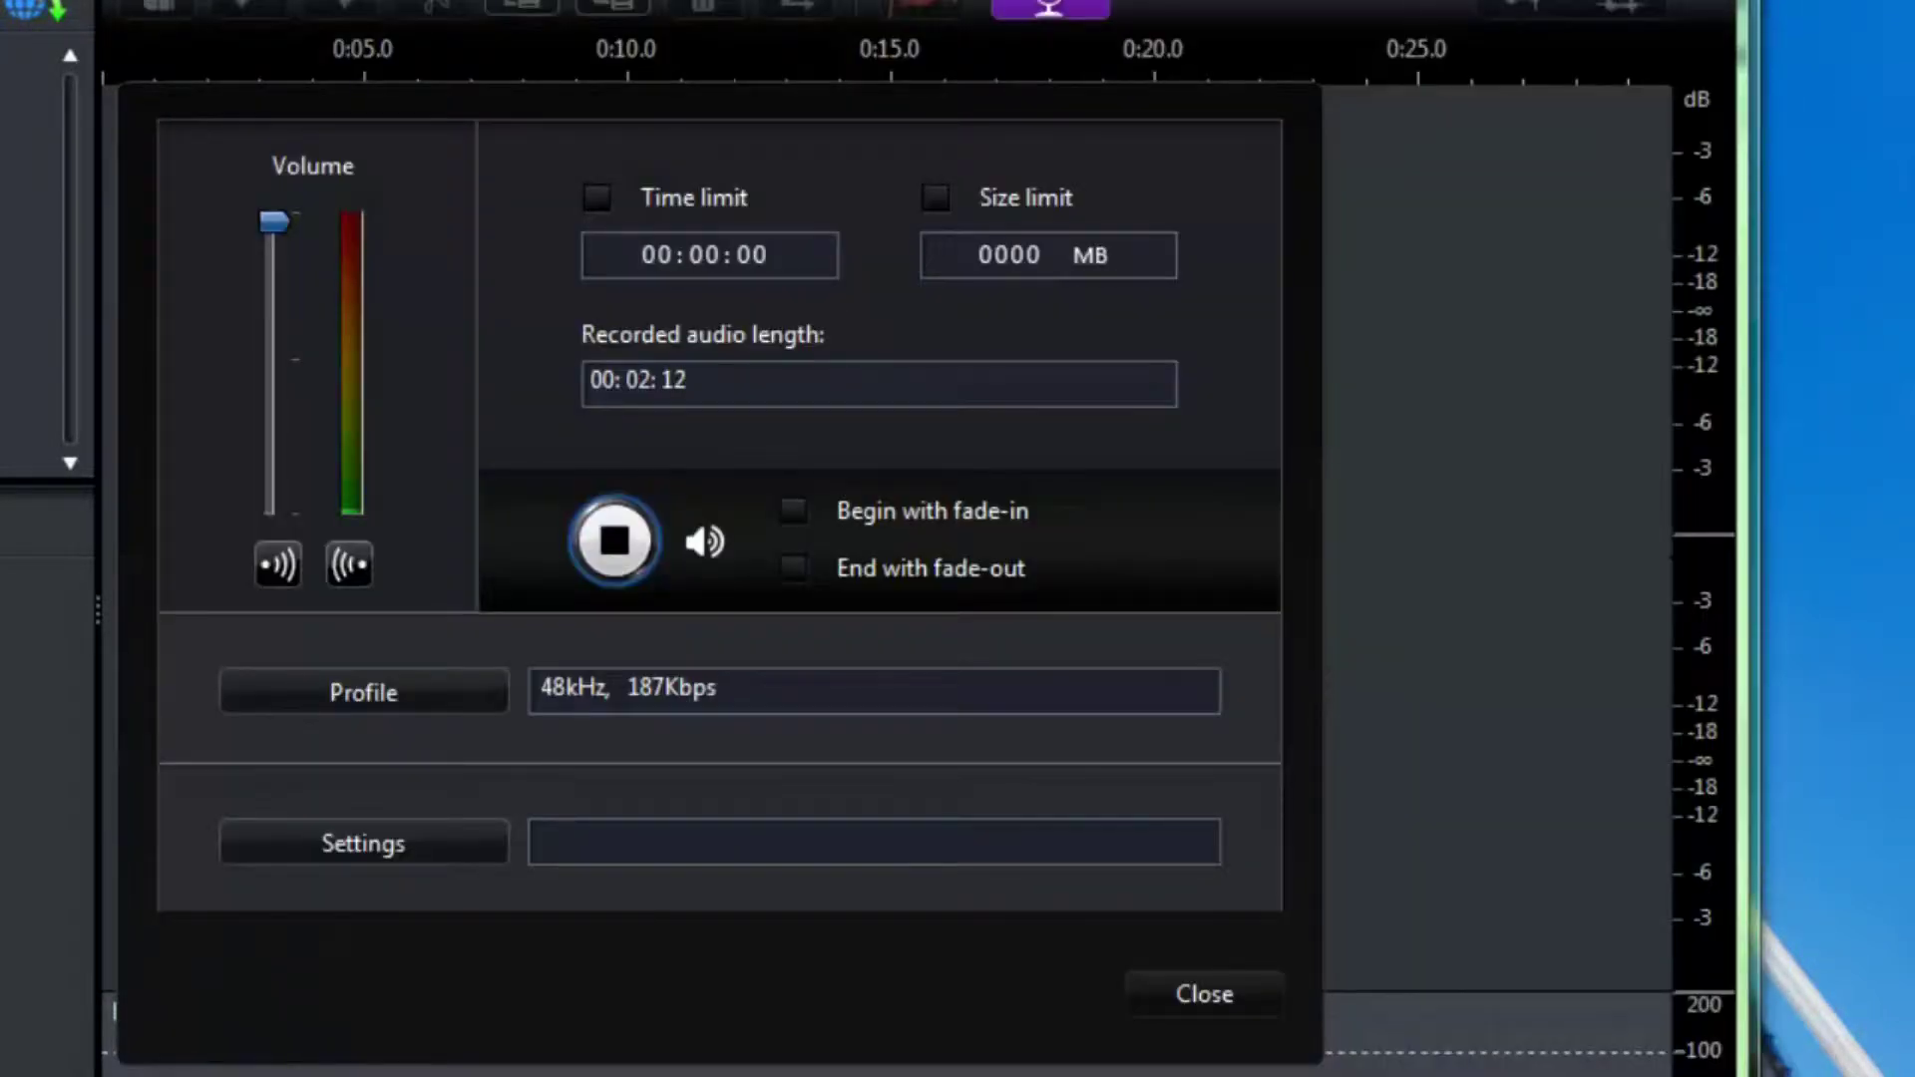
# Move the recording dialog aside and launch the AudioStream Splitter desktop shortcut.
pyautogui.moveTo(947, 118); pyautogui.dragTo(1131, 99)
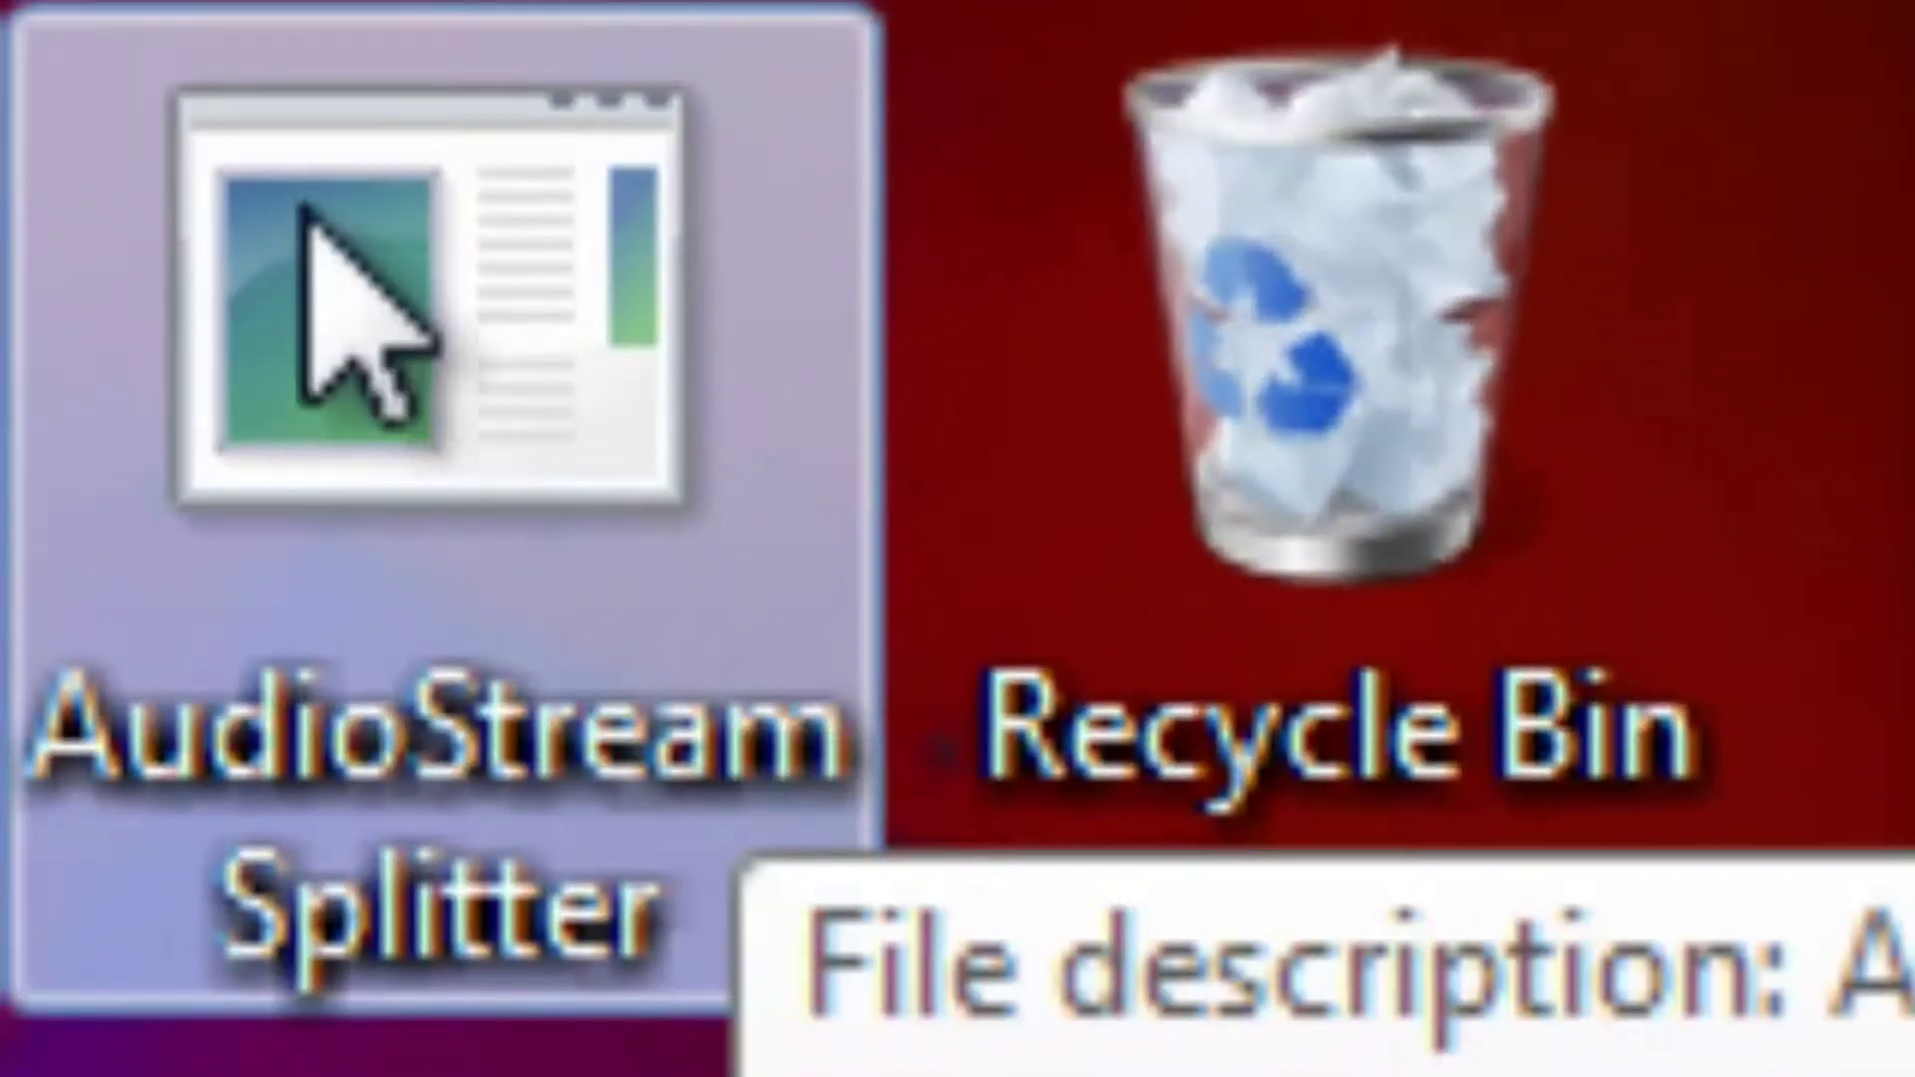
pyautogui.doubleClick(333, 522)
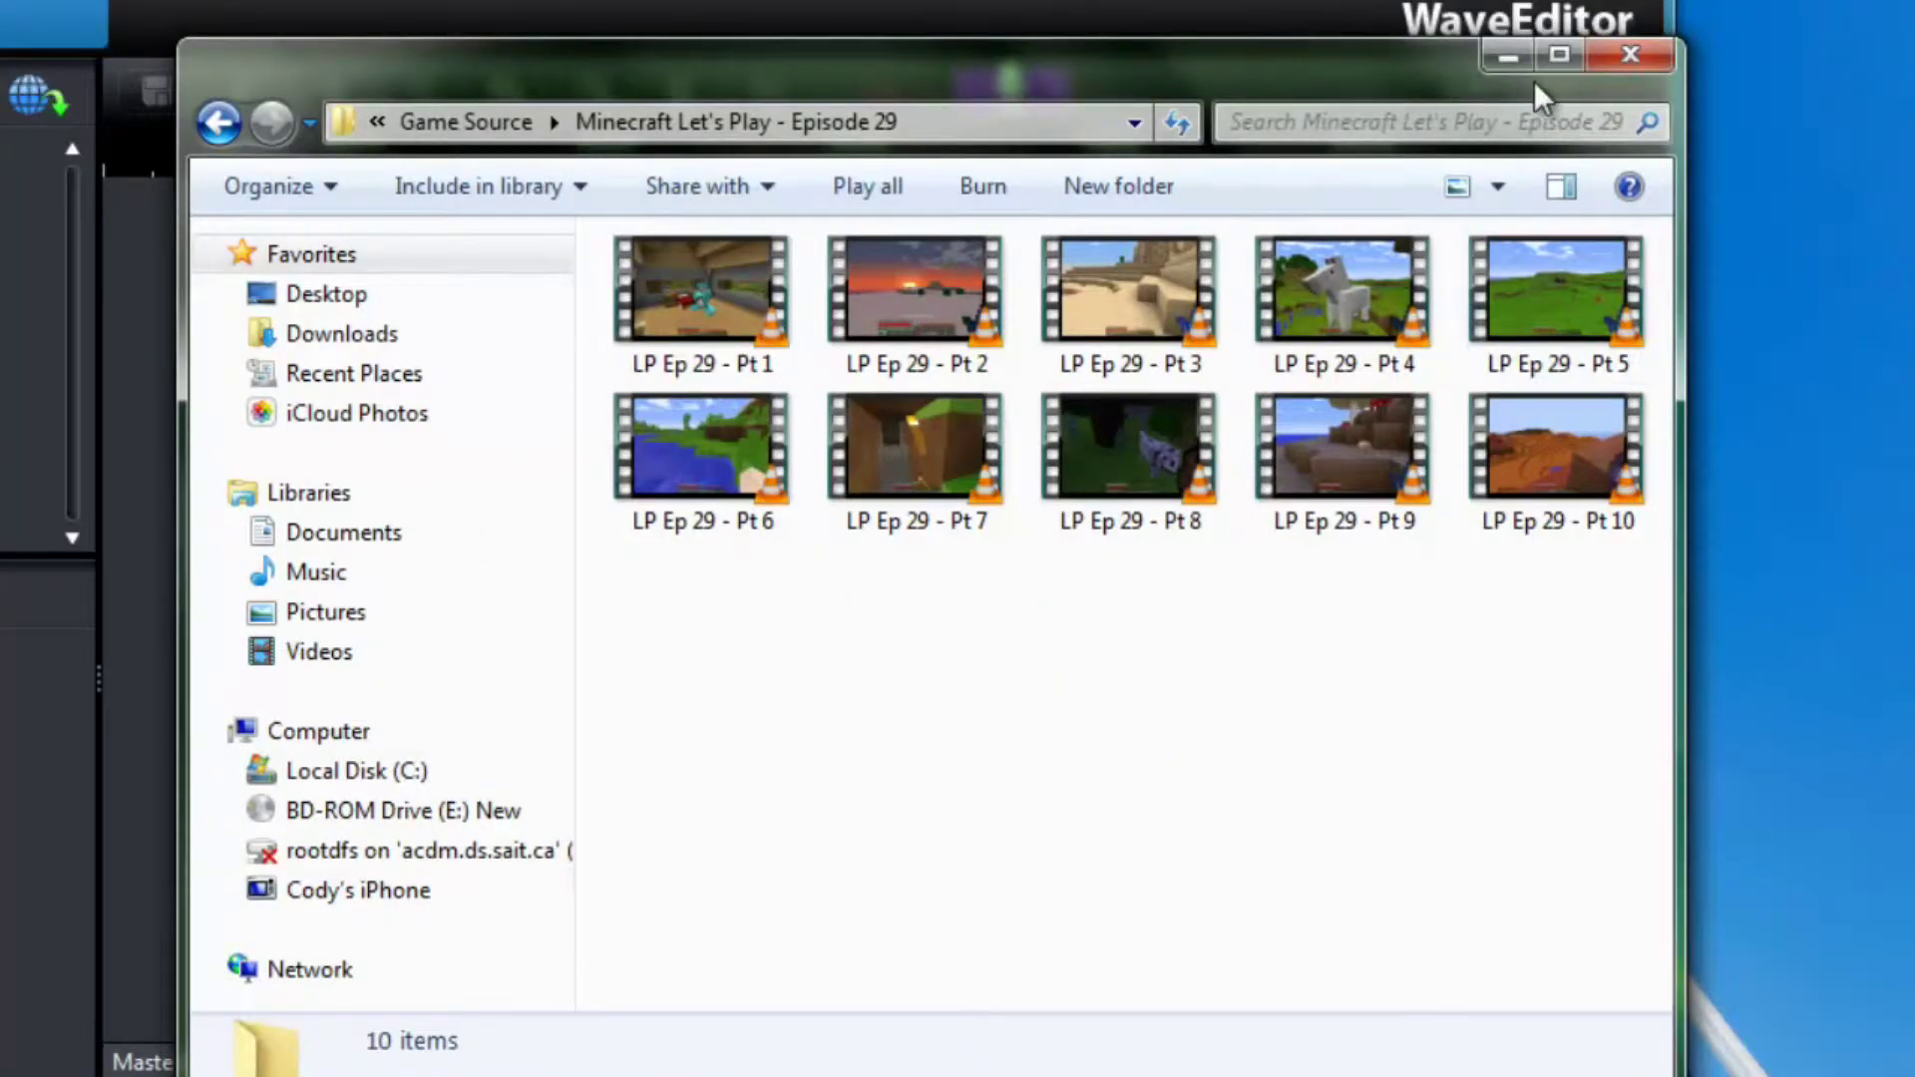
# Check the recording, then move the Episode 29 folder window to the right.
pyautogui.click(1506, 60)
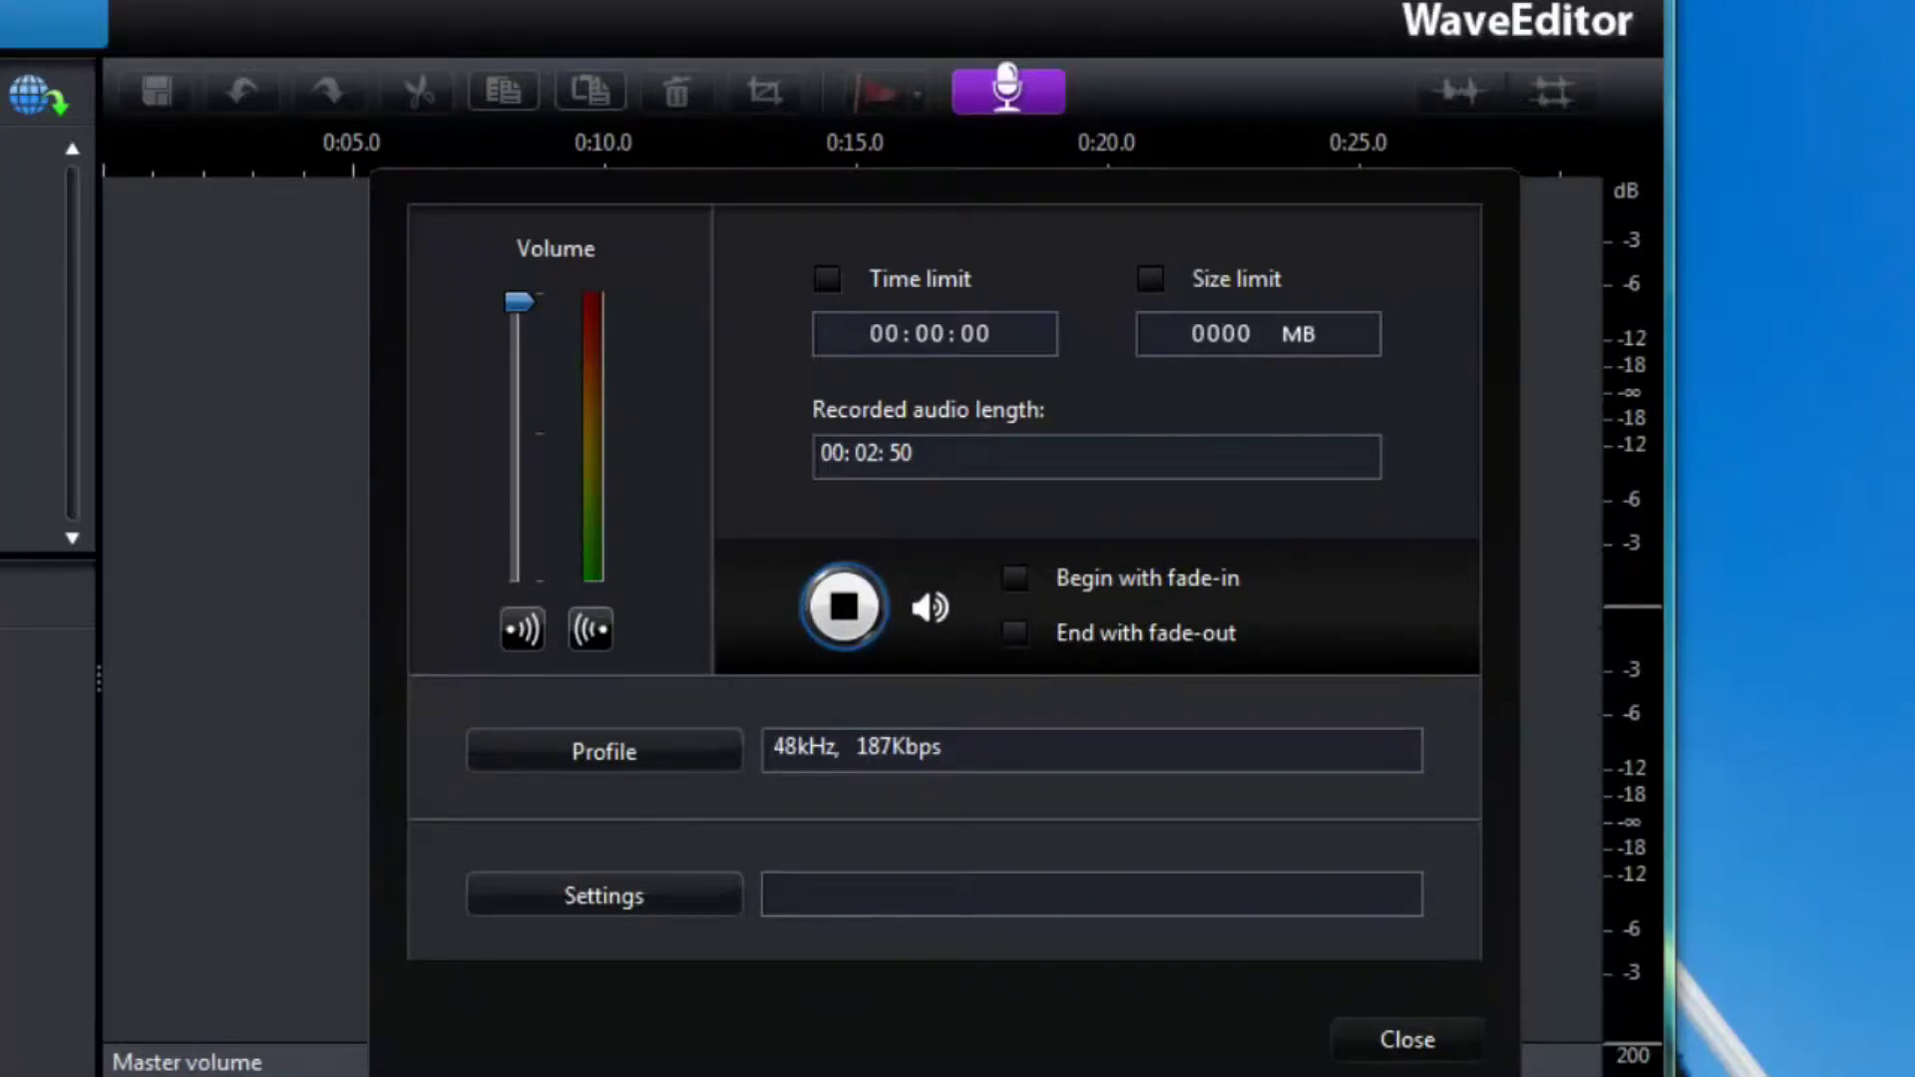
pyautogui.click(285, 1007)
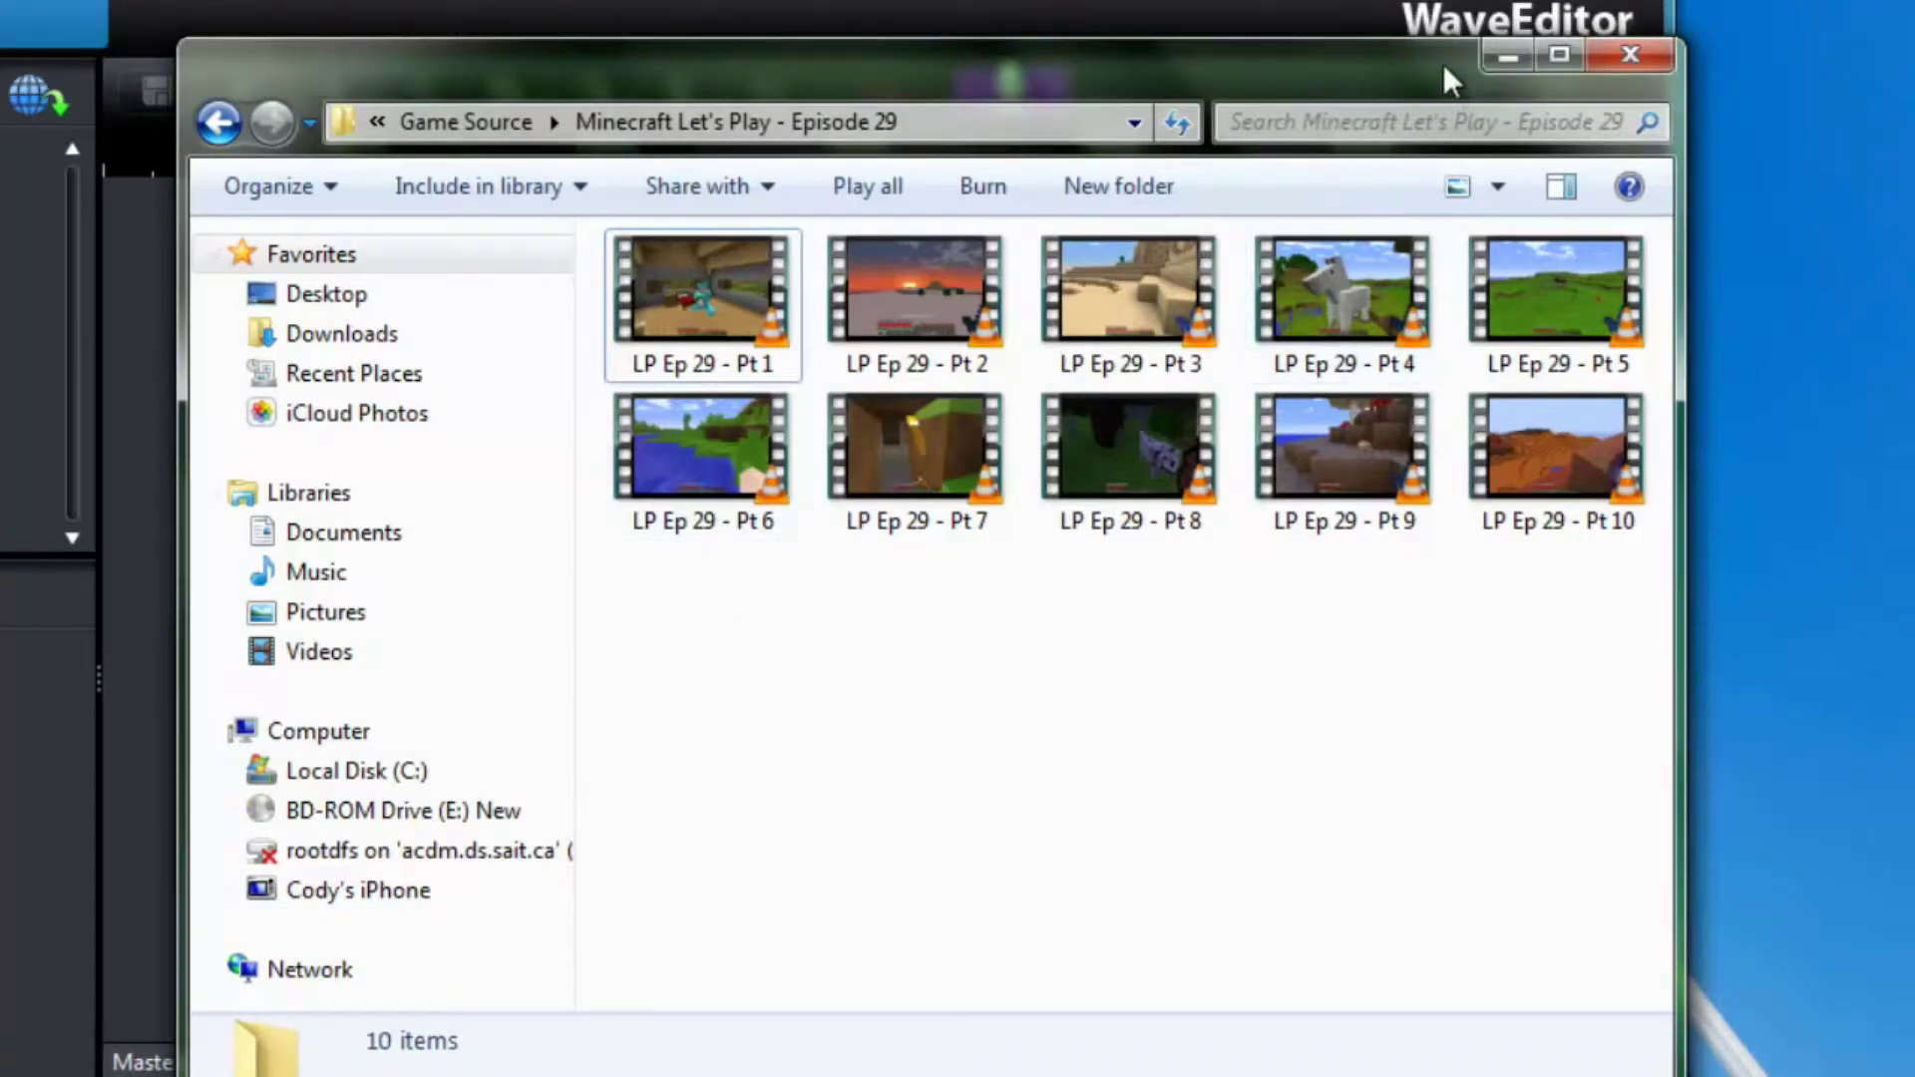
pyautogui.moveTo(1444, 64); pyautogui.dragTo(1662, 57)
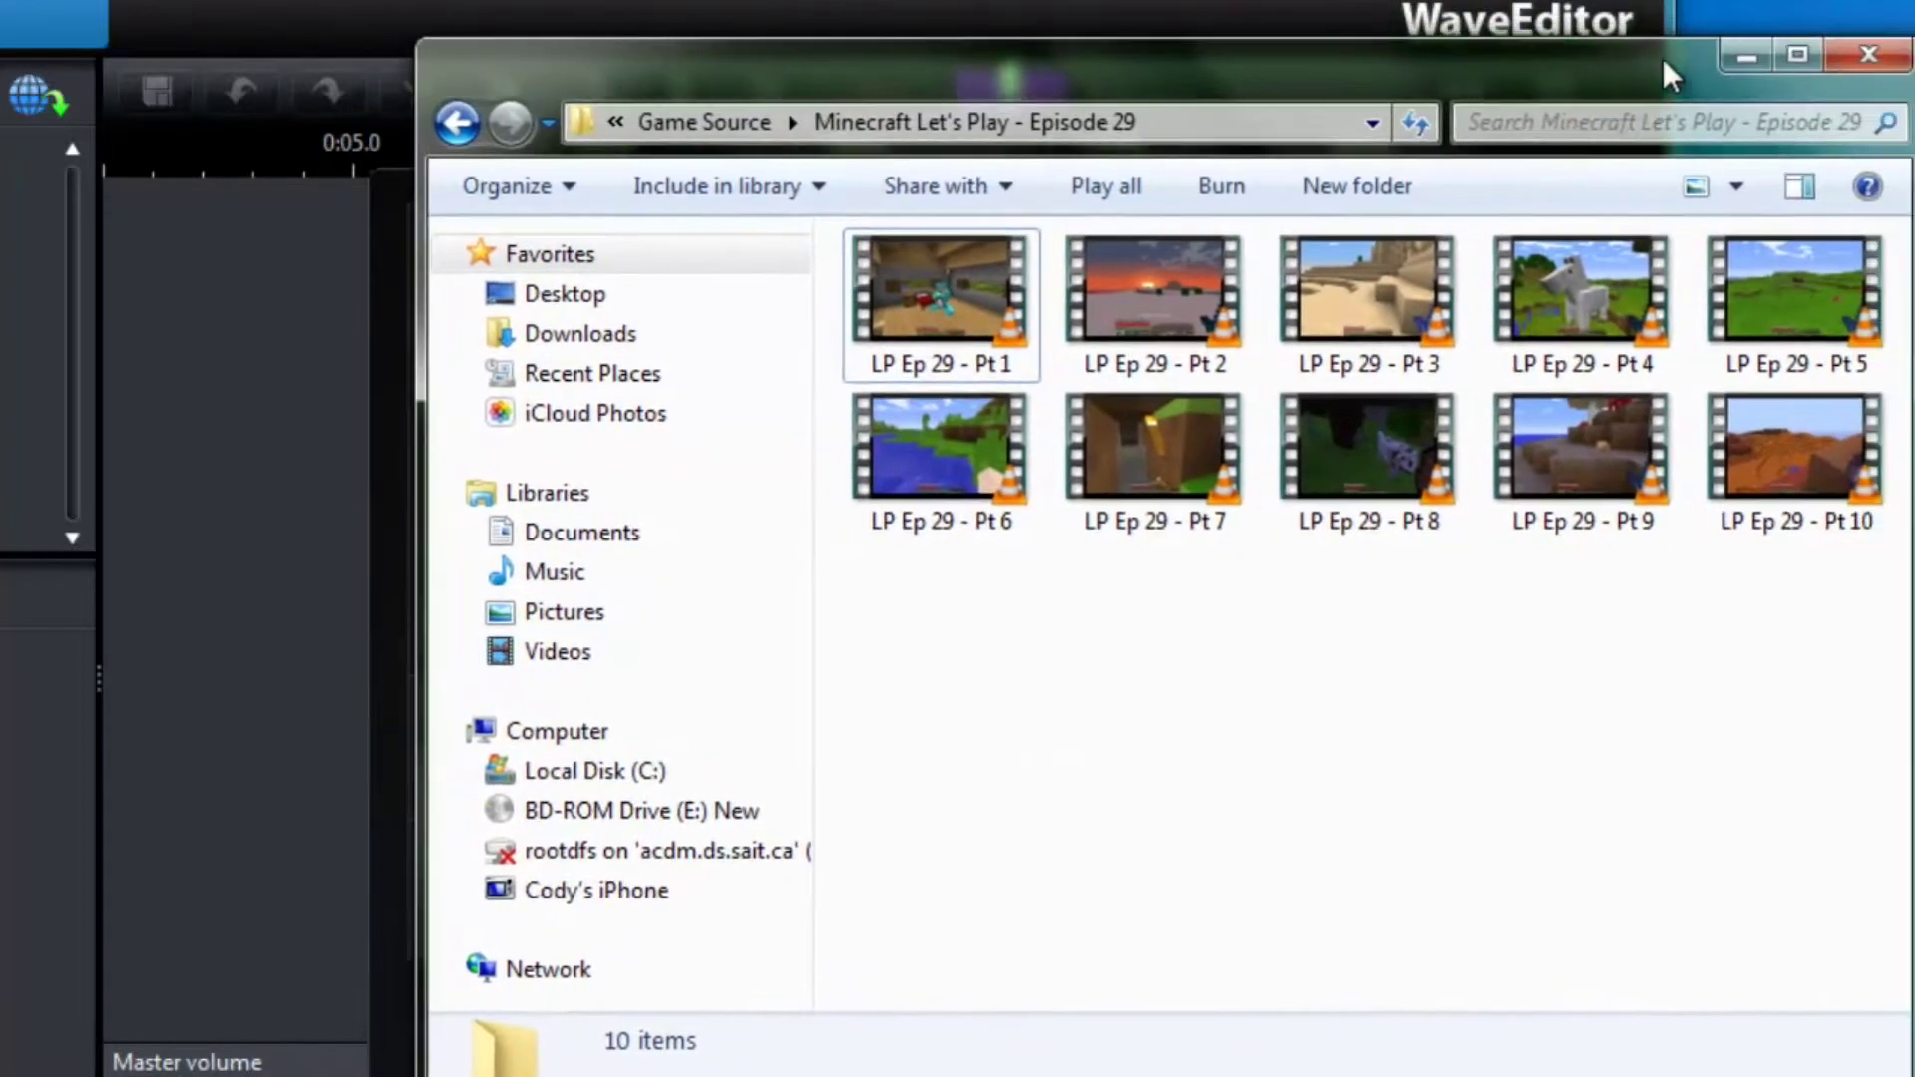
# Extract the audio streams from LP Ep 29 - Pt 1 and select the new st0 and st1 WAVs.
pyautogui.click(934, 298)
pyautogui.rightClick(933, 297)
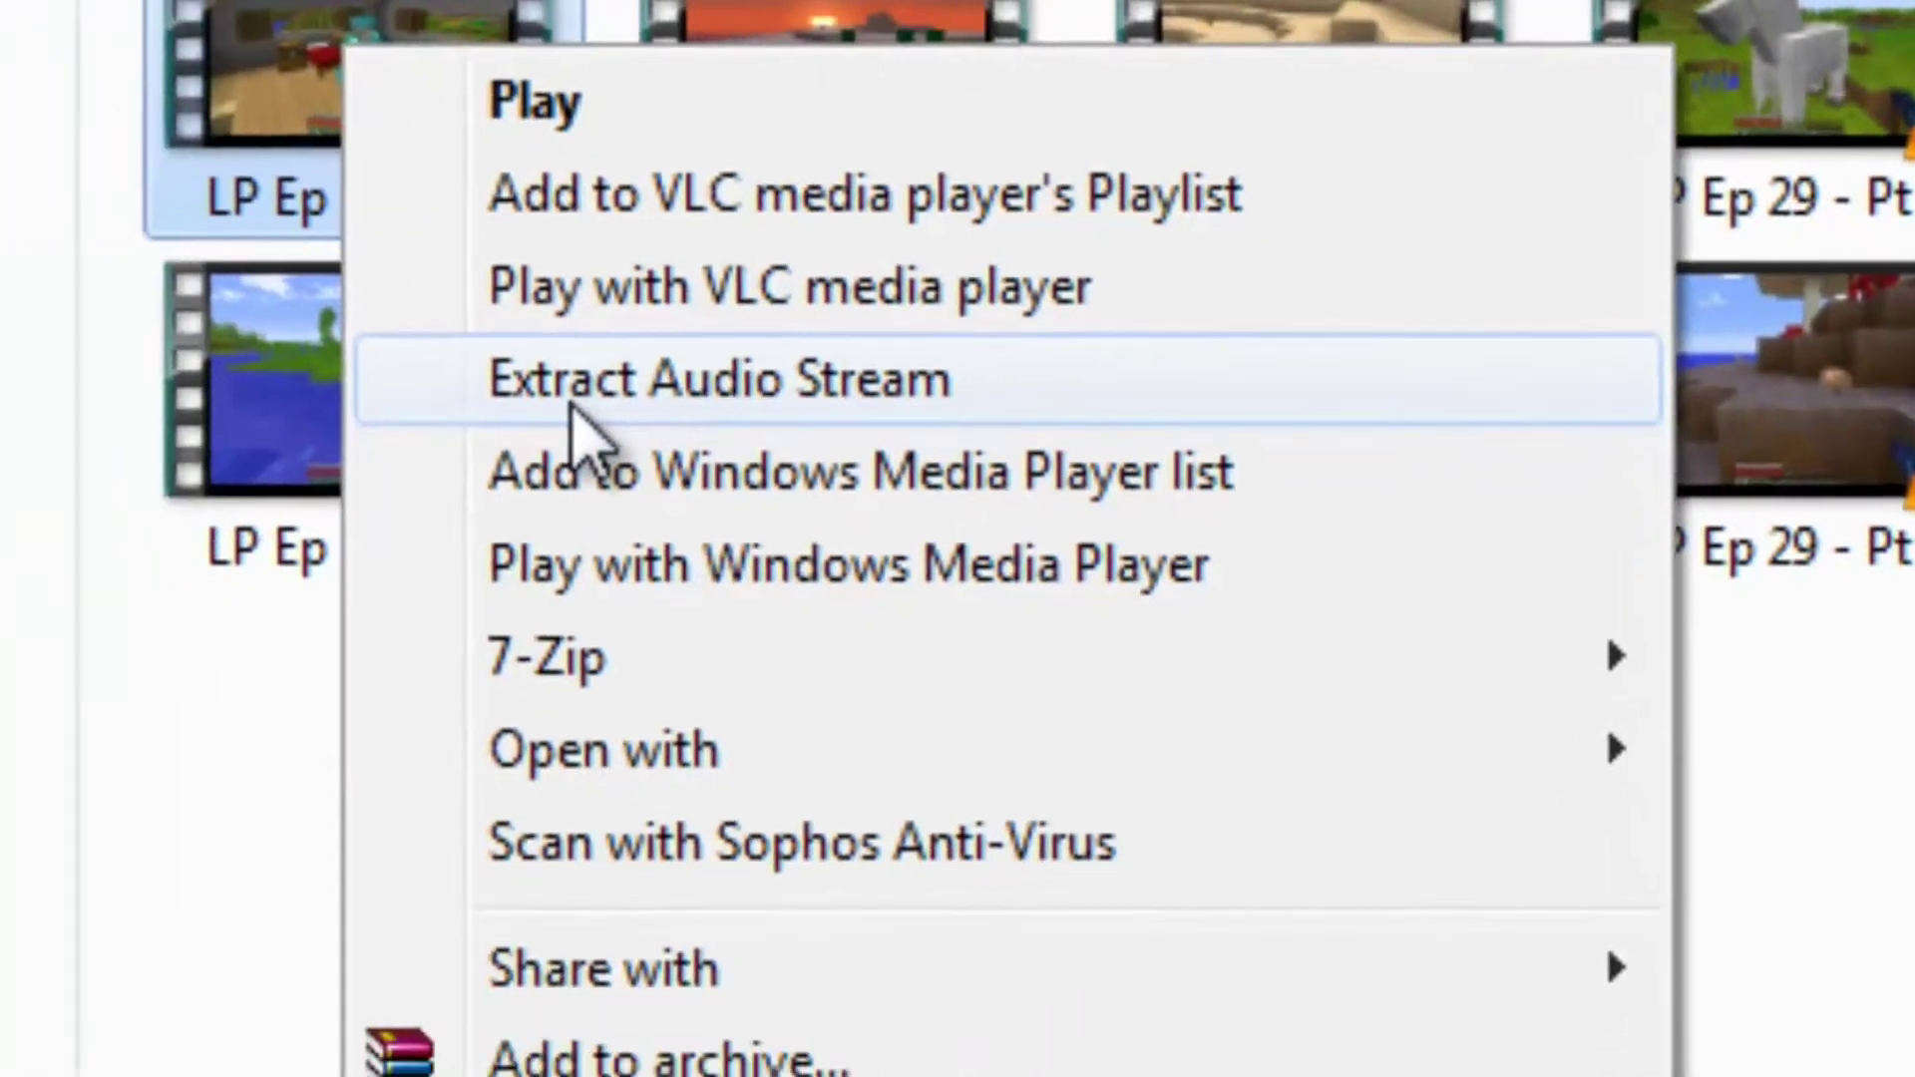
pyautogui.click(340, 444)
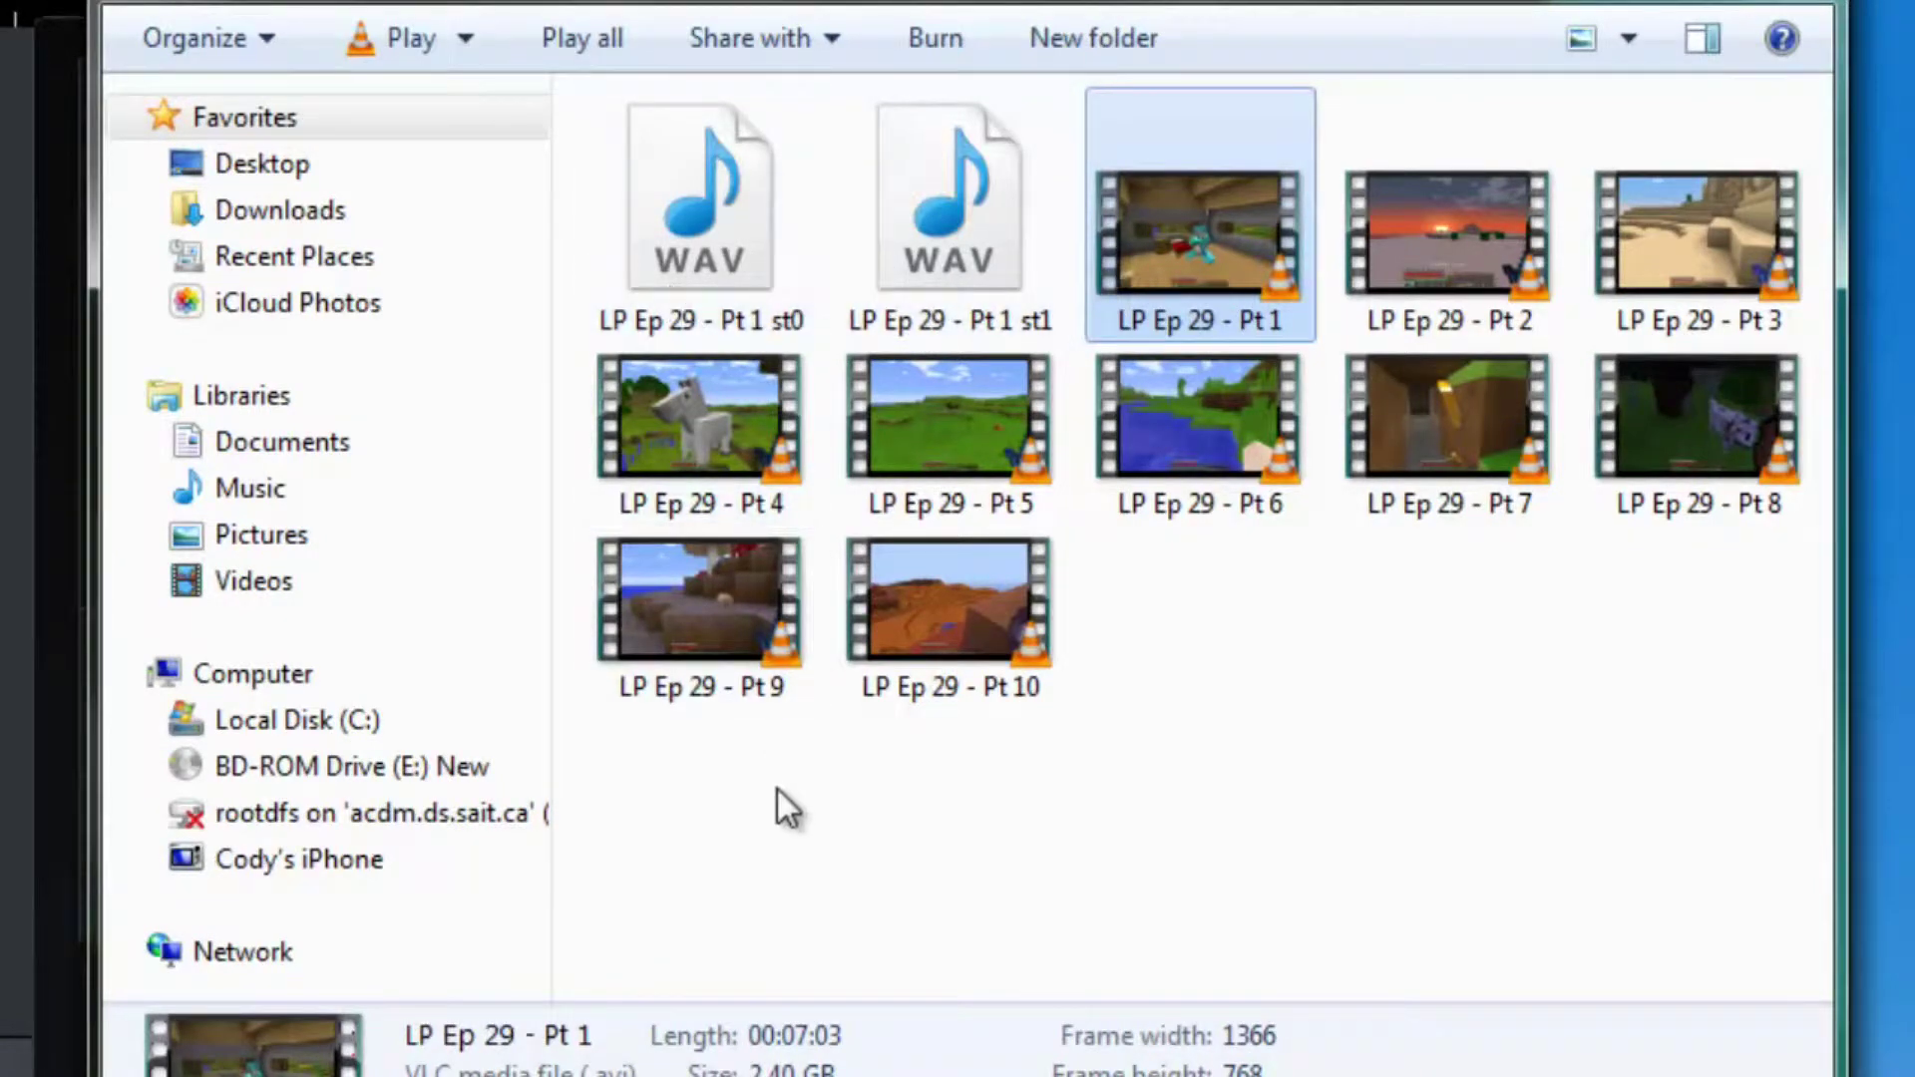
pyautogui.moveTo(751, 307)
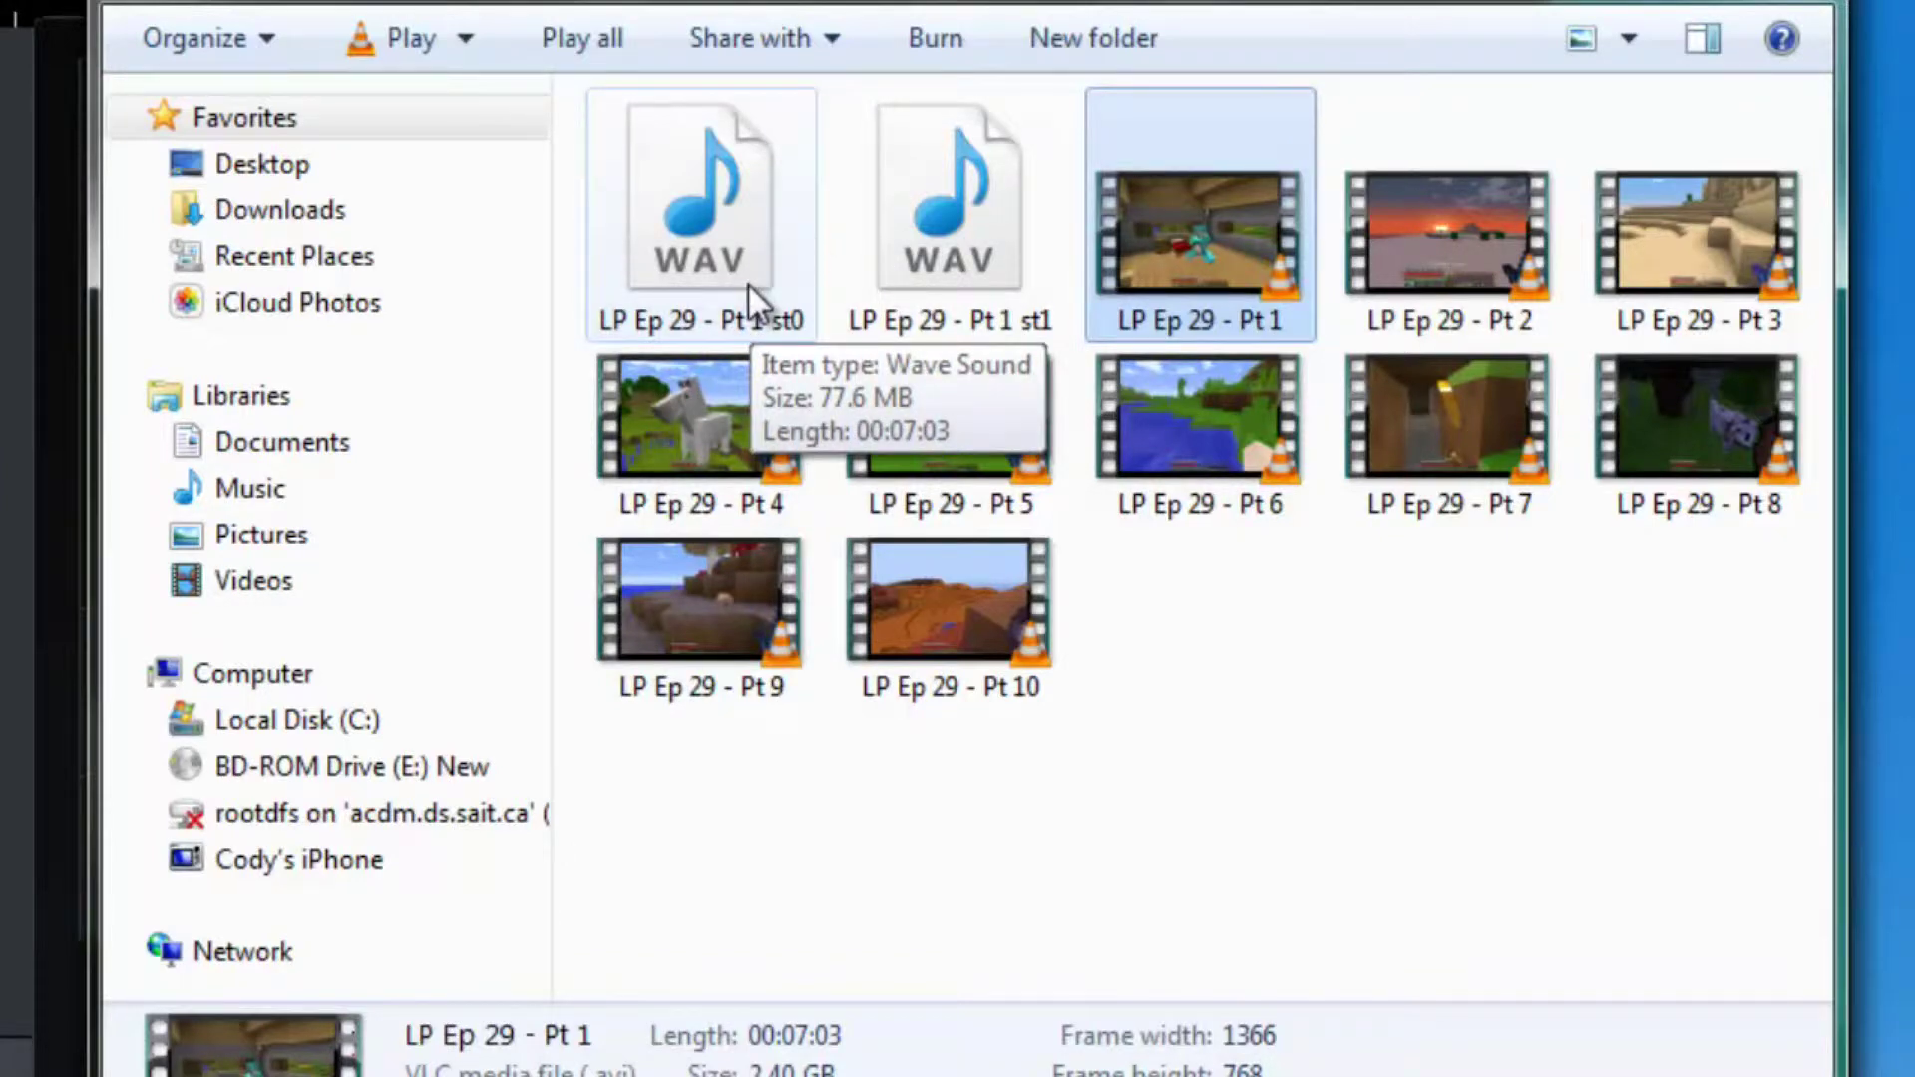
pyautogui.click(748, 285)
pyautogui.click(938, 257)
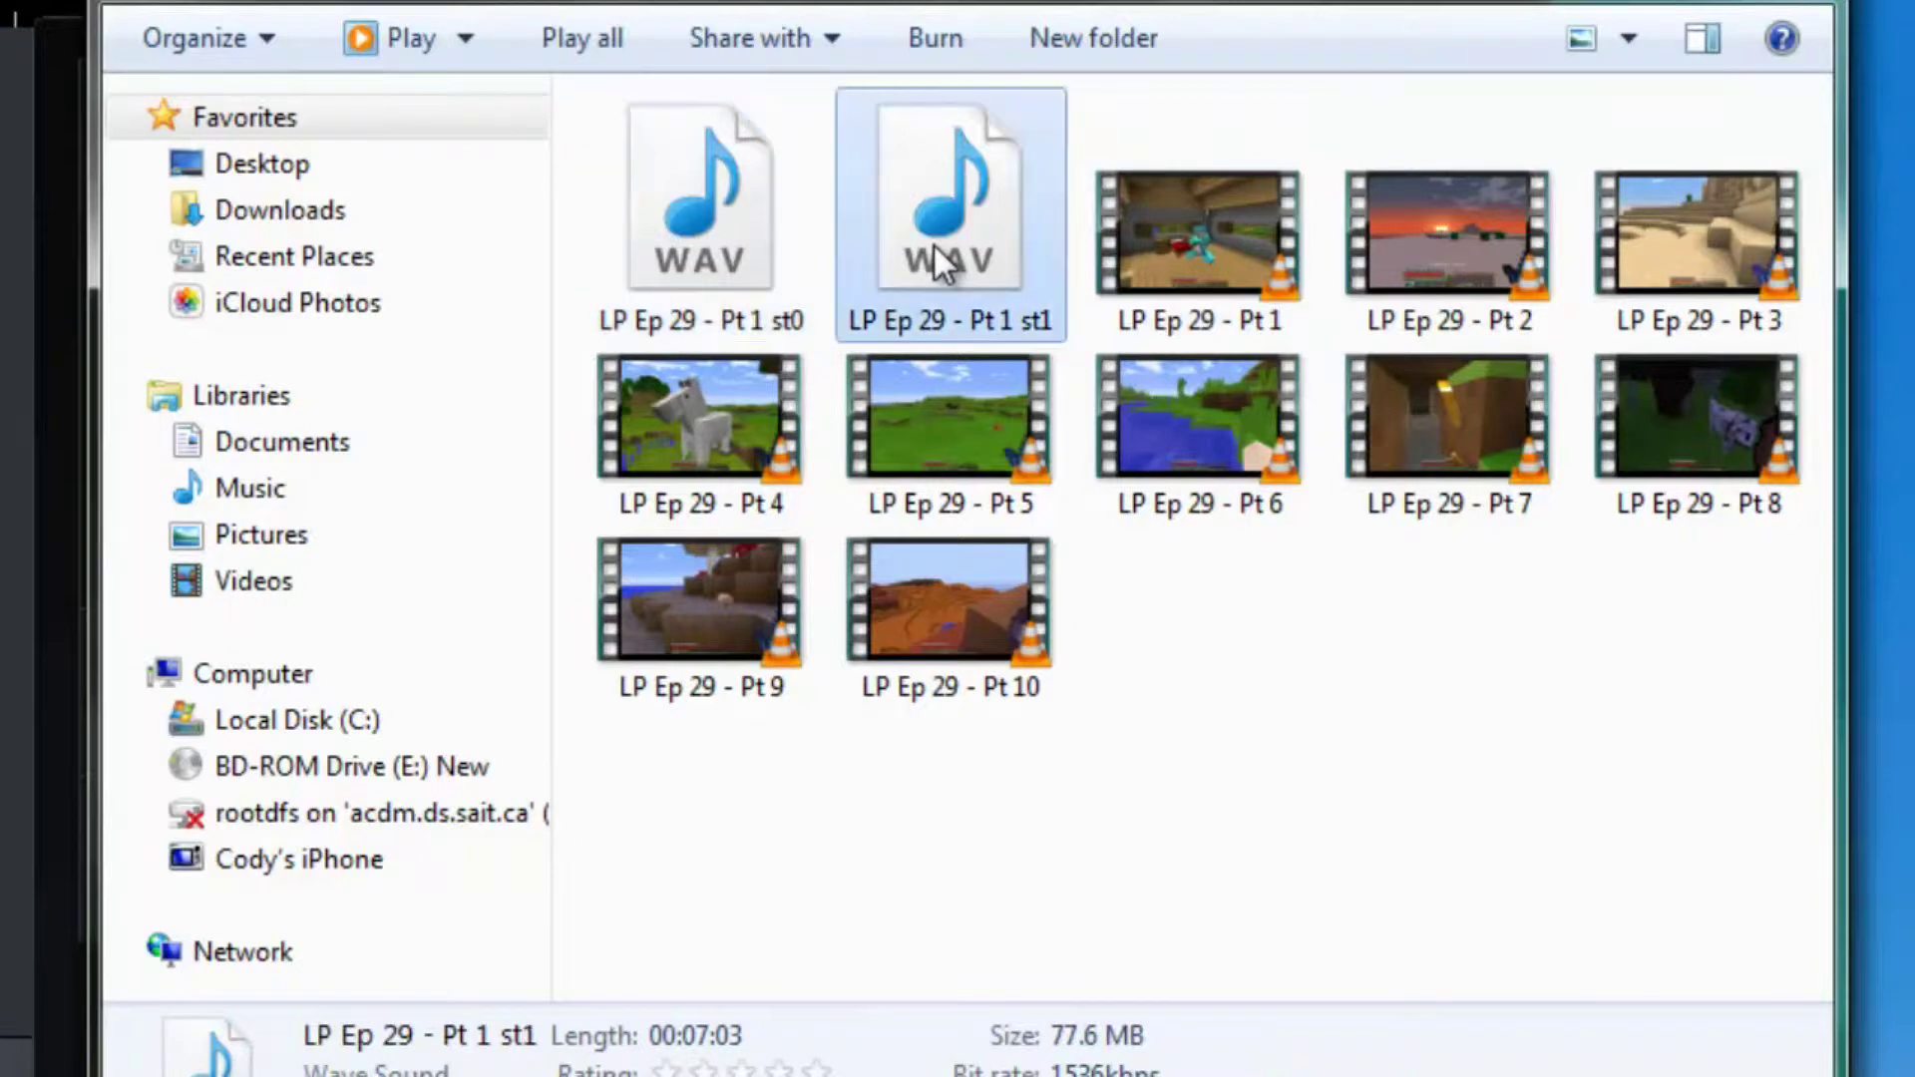
pyautogui.click(748, 249)
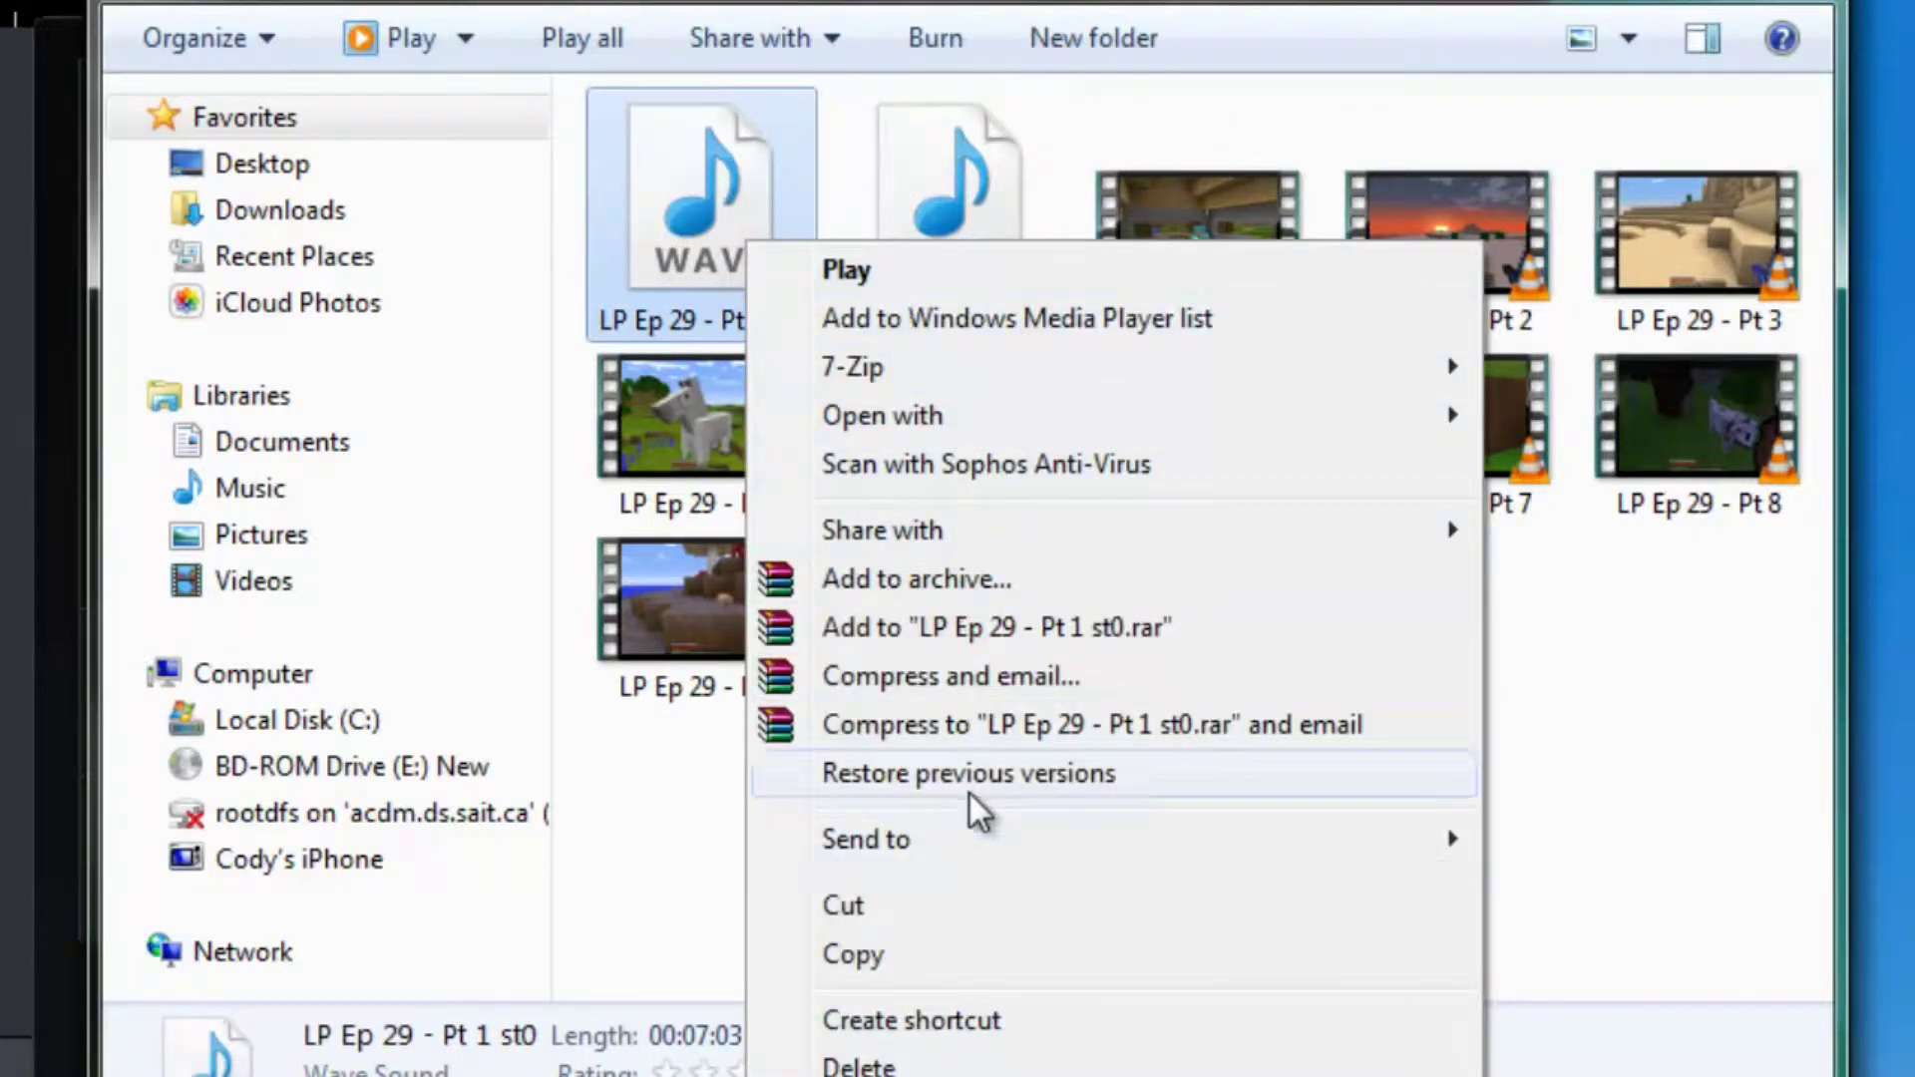
pyautogui.moveTo(1052, 405)
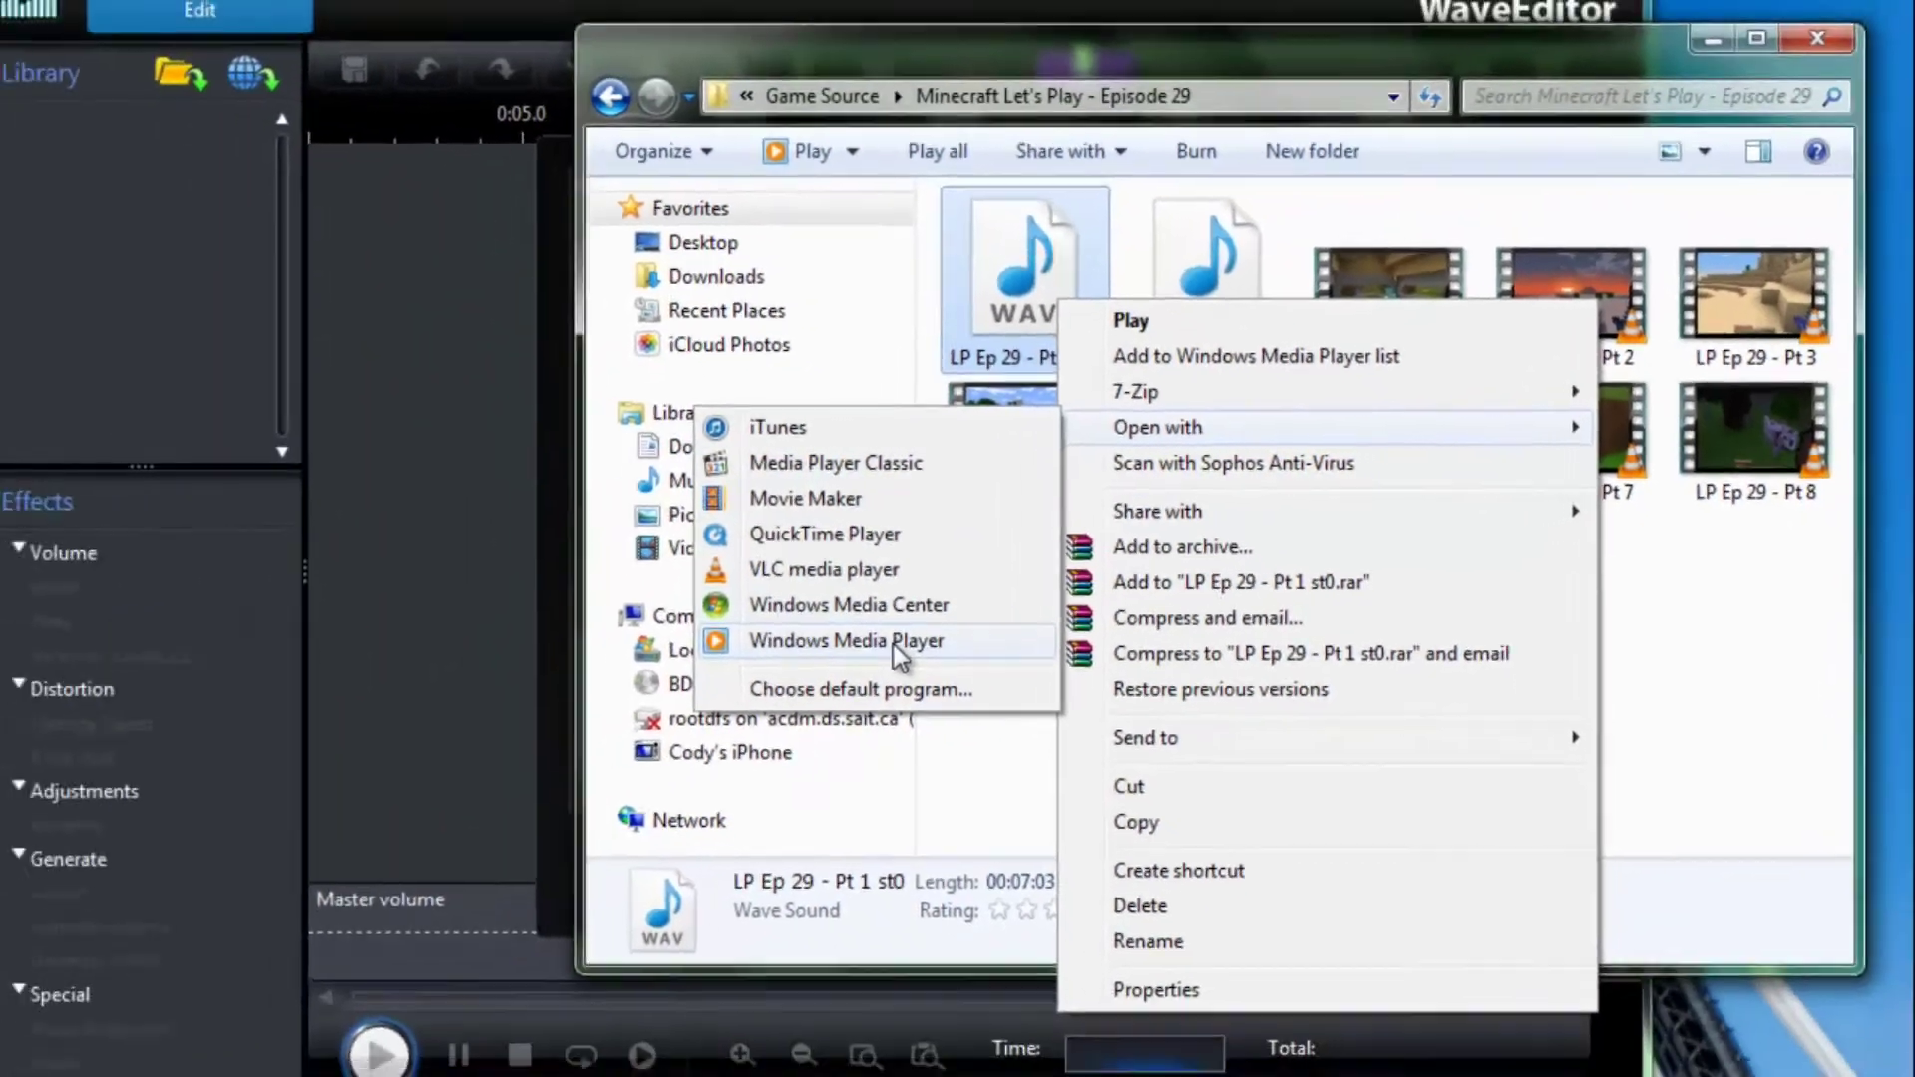
pyautogui.click(638, 686)
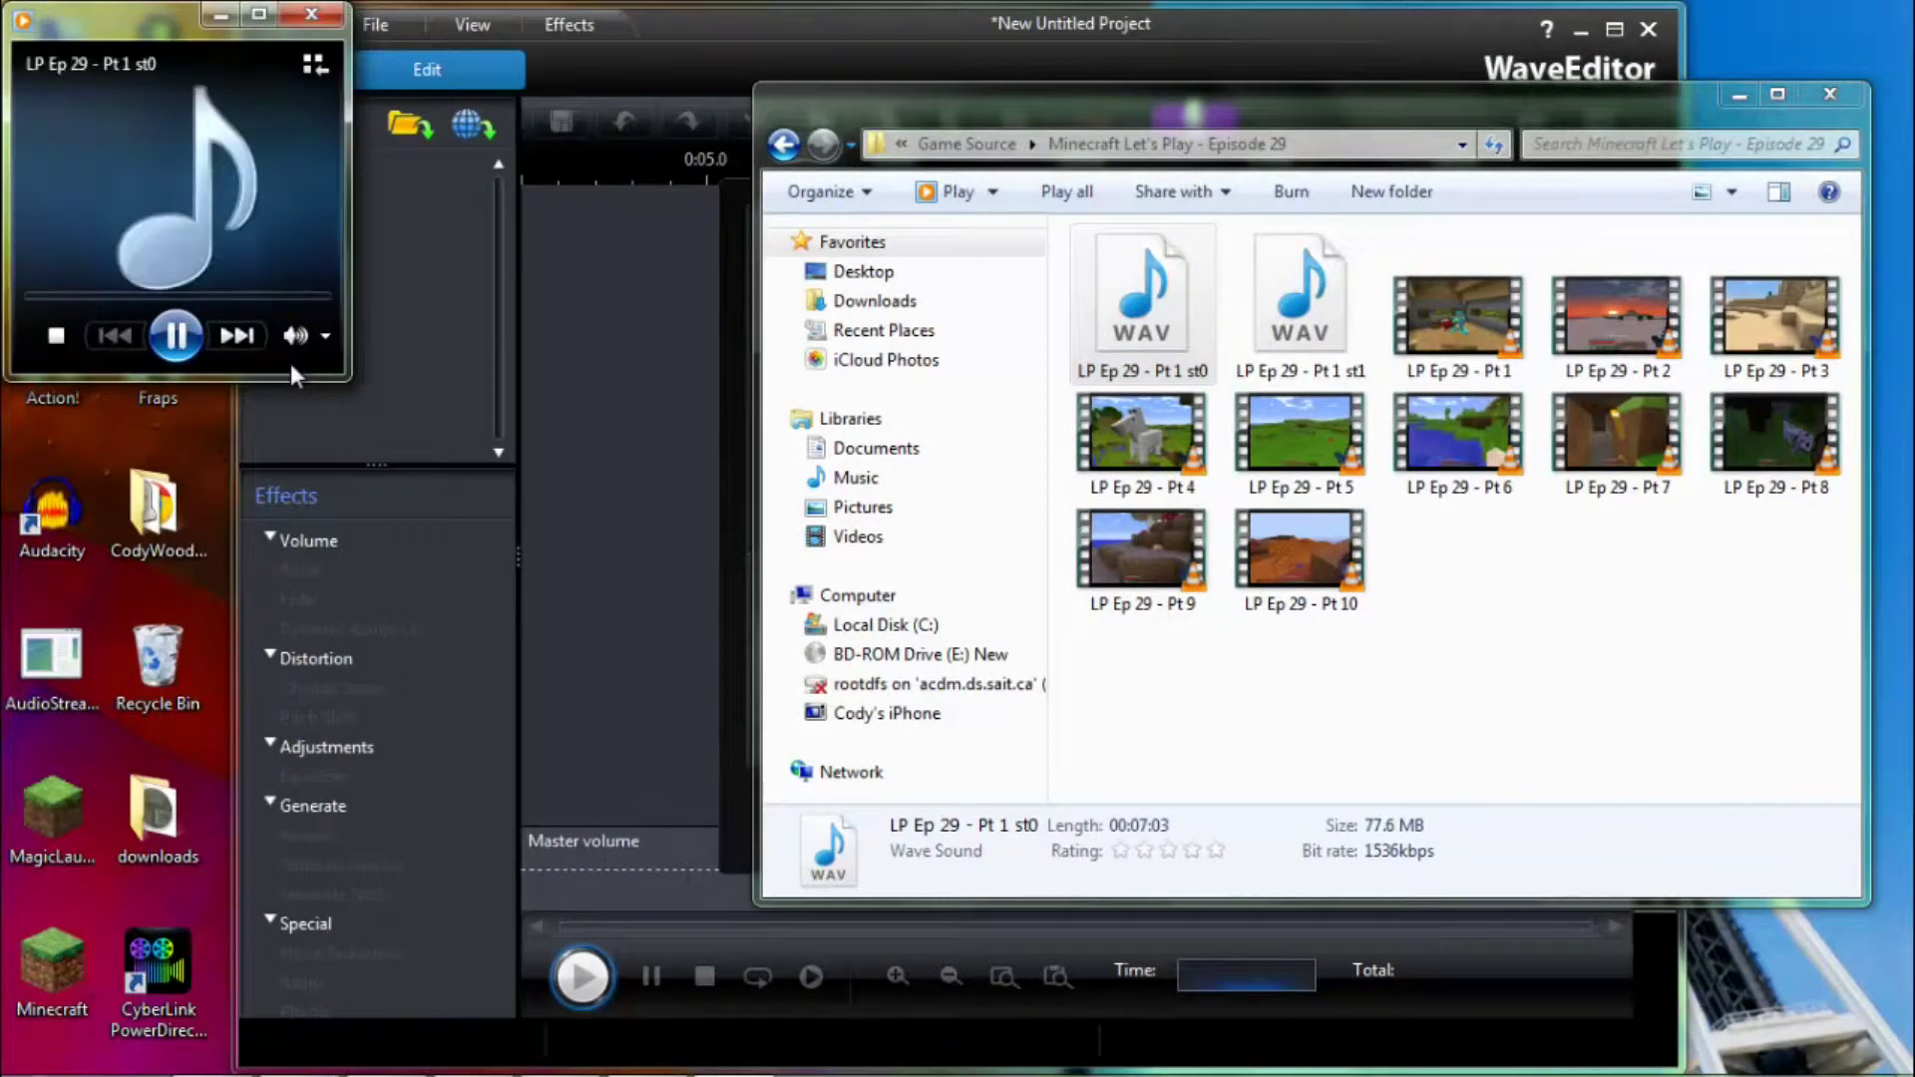
pyautogui.click(56, 336)
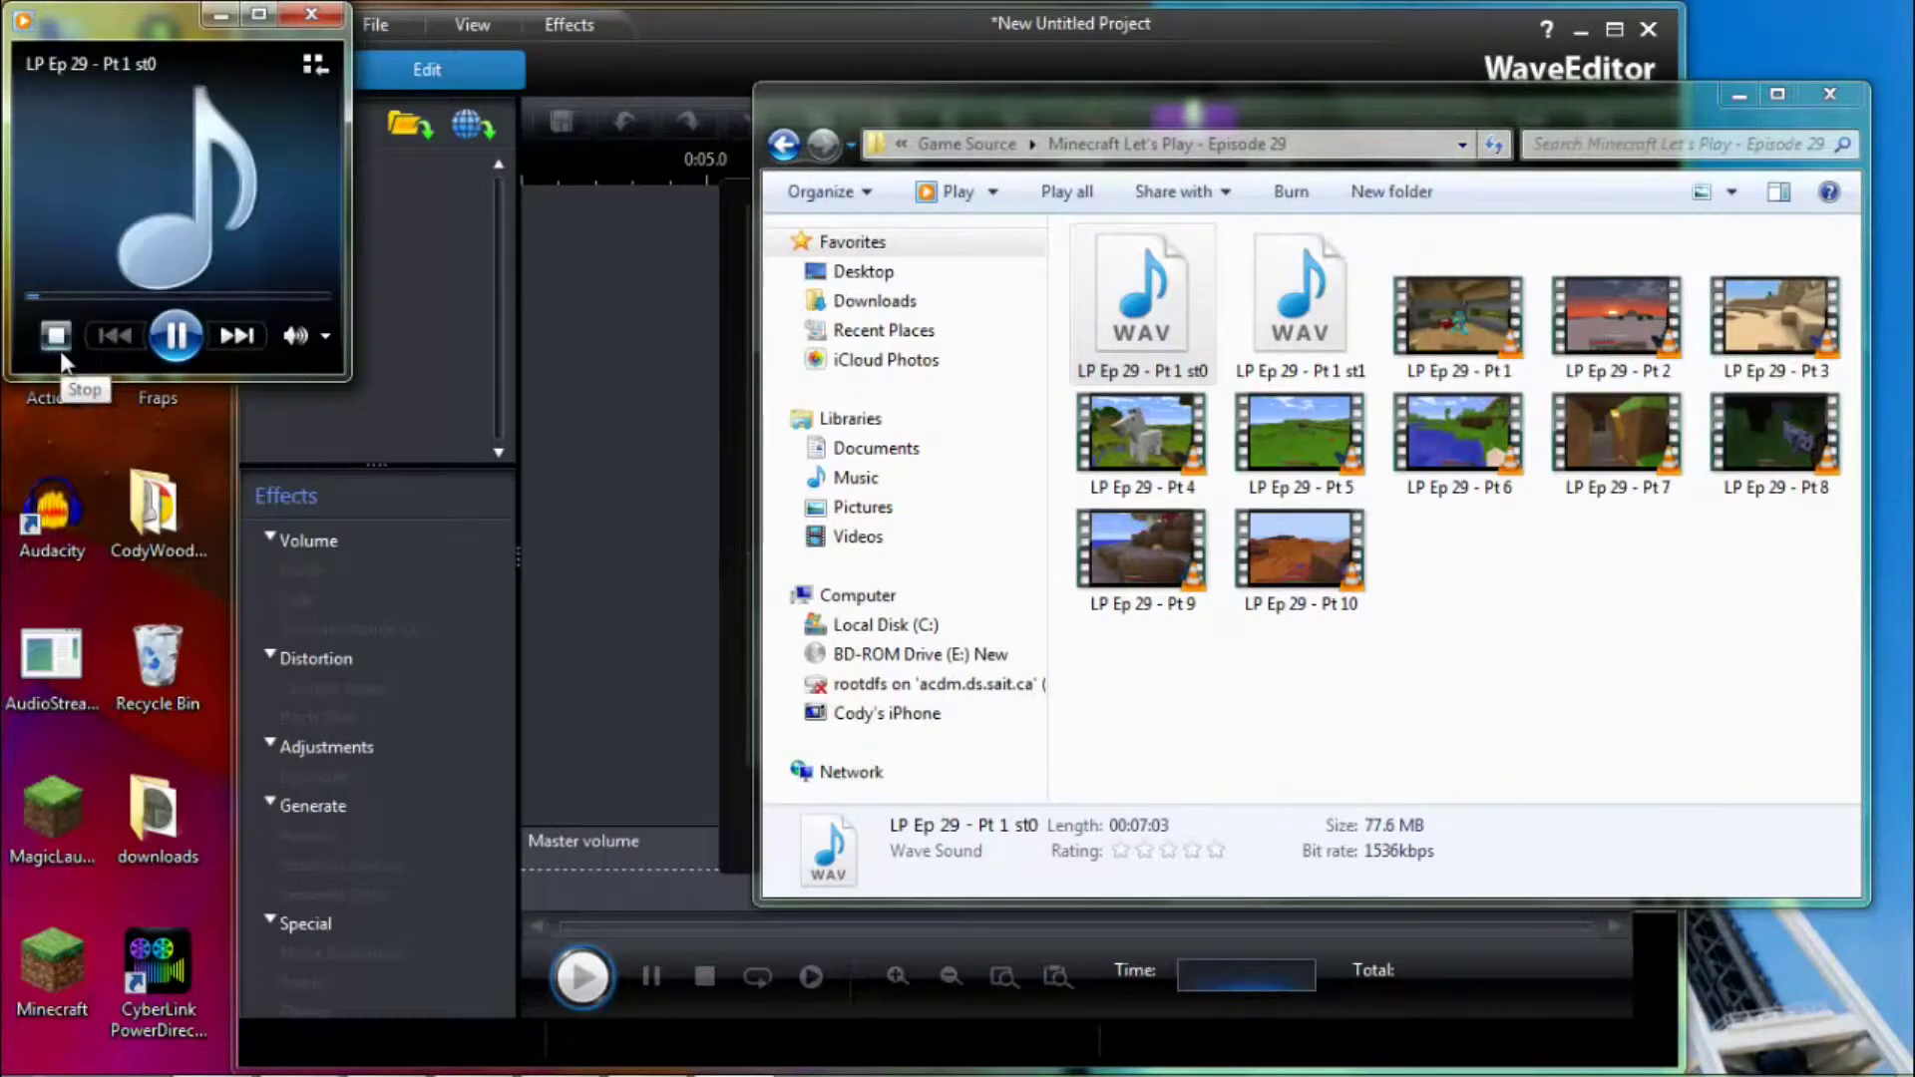
pyautogui.click(303, 17)
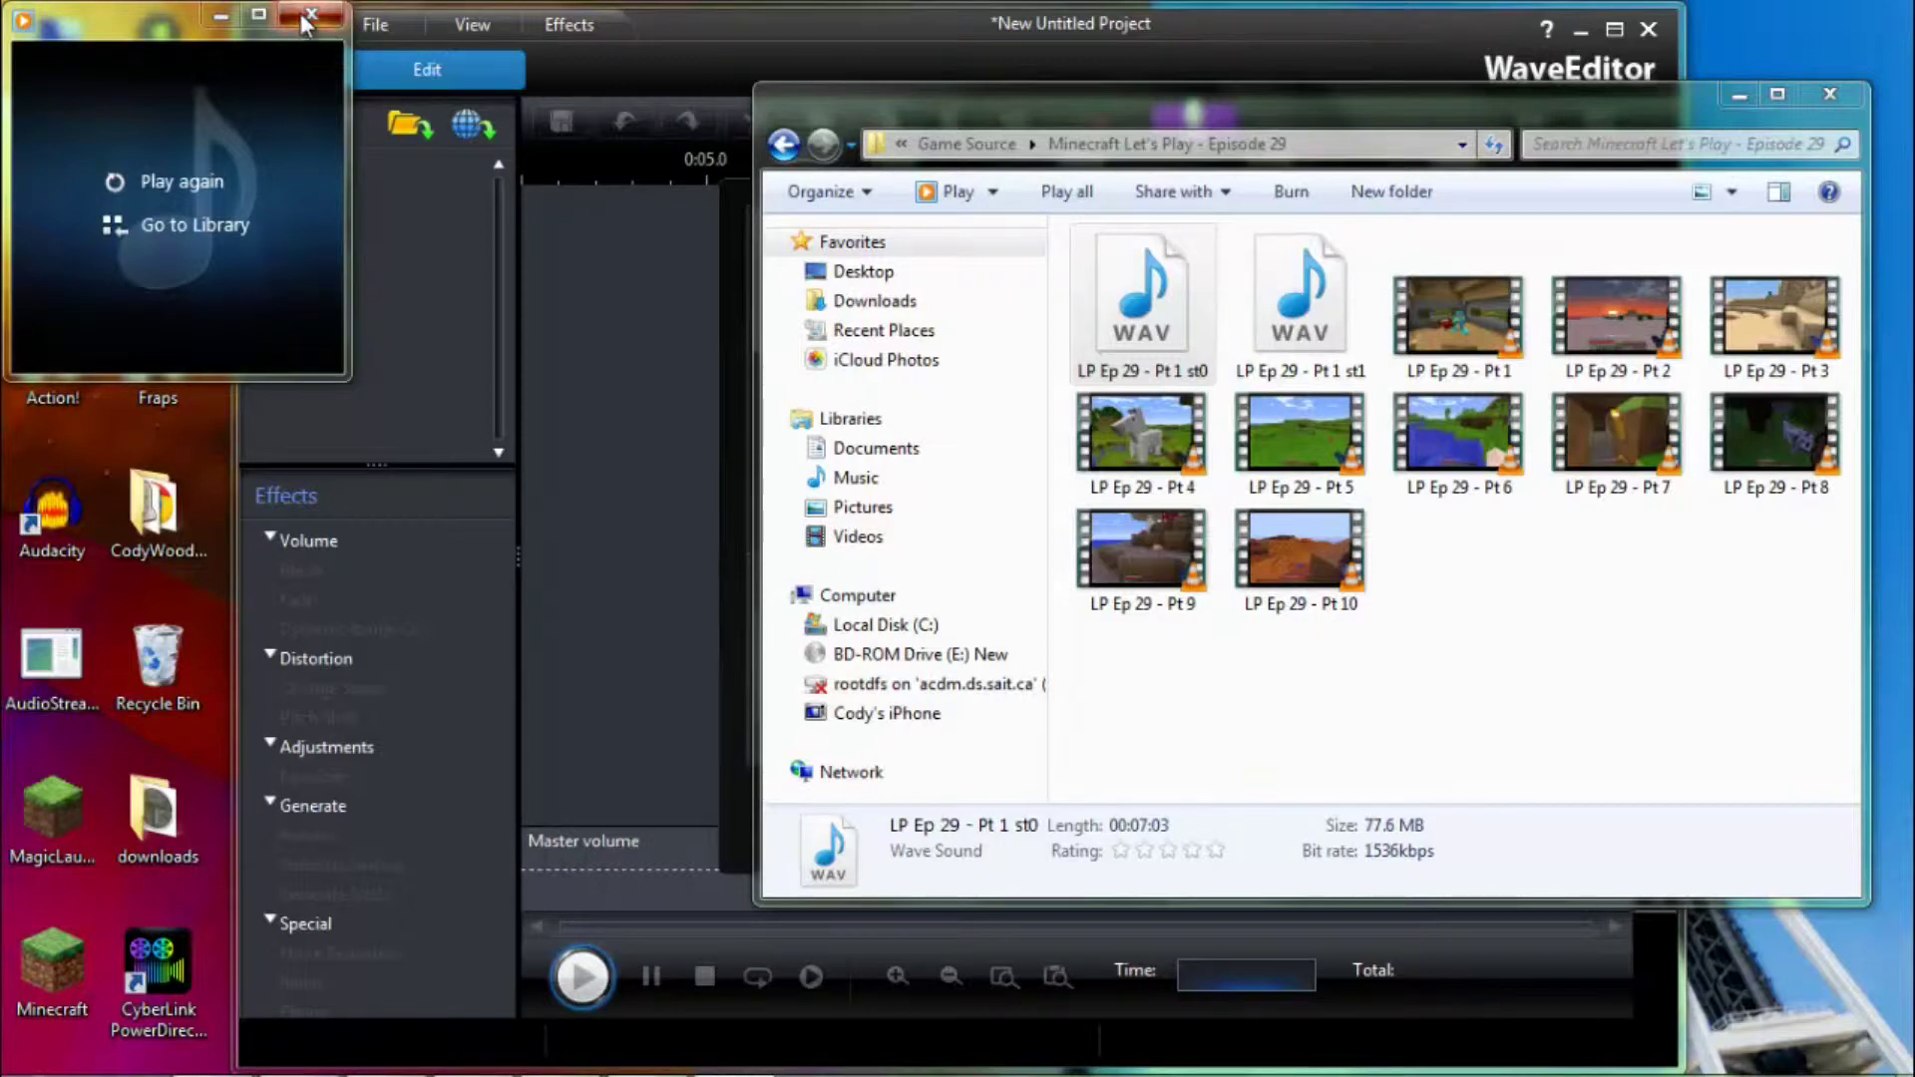
pyautogui.rightClick(1267, 321)
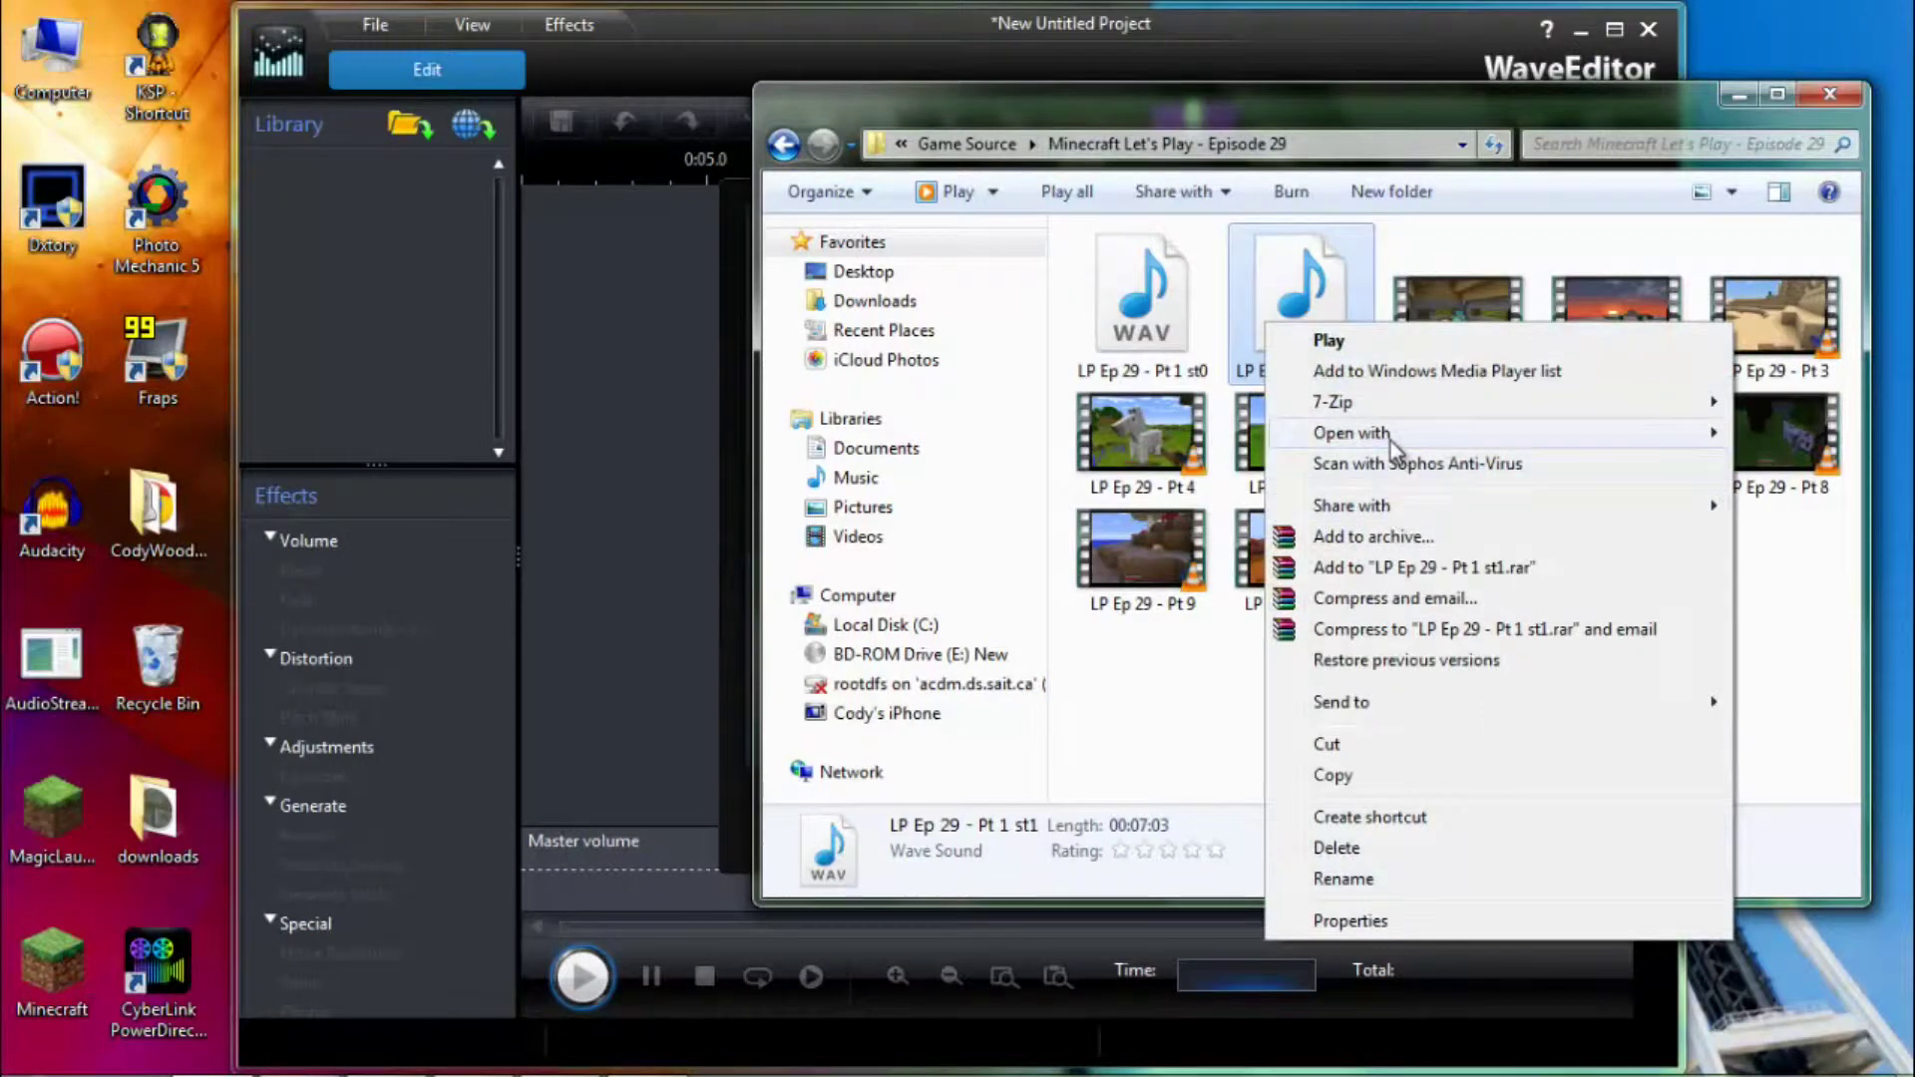
pyautogui.moveTo(1391, 437)
pyautogui.click(1087, 618)
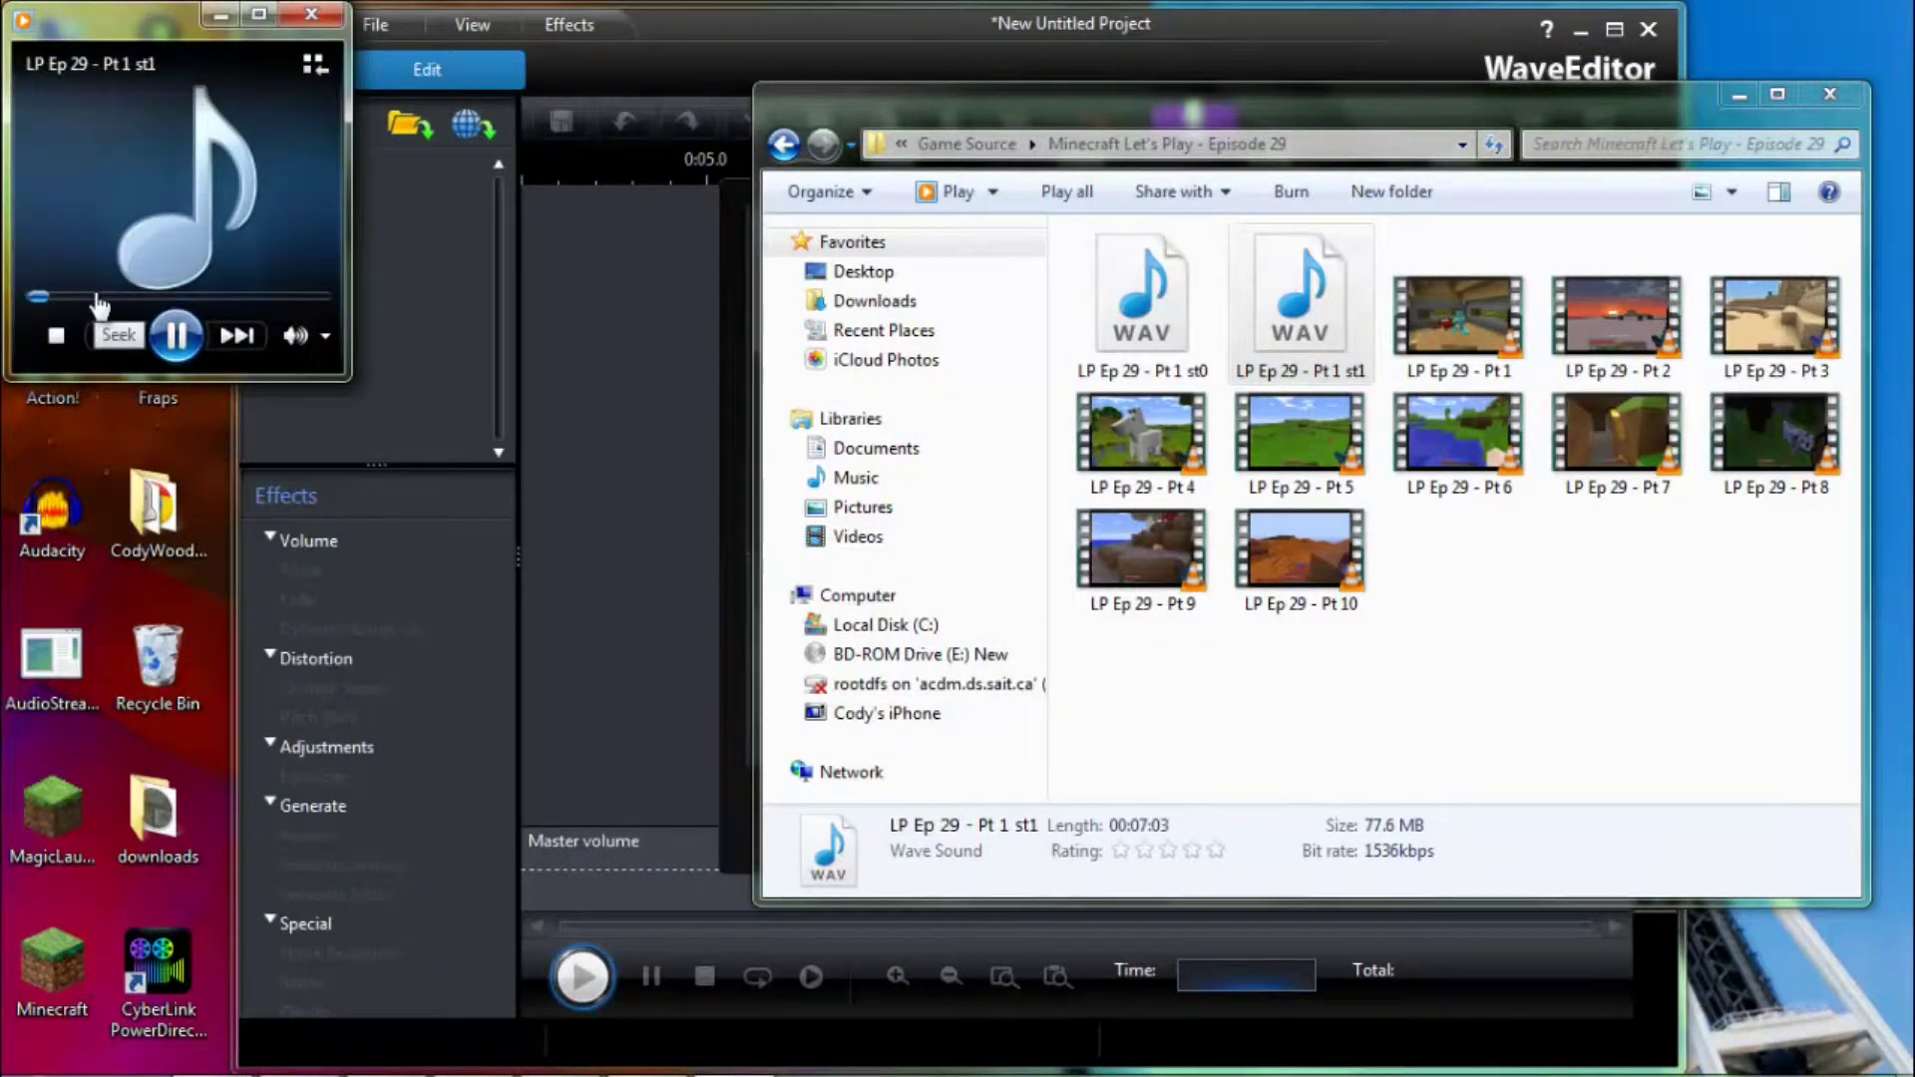
pyautogui.click(96, 297)
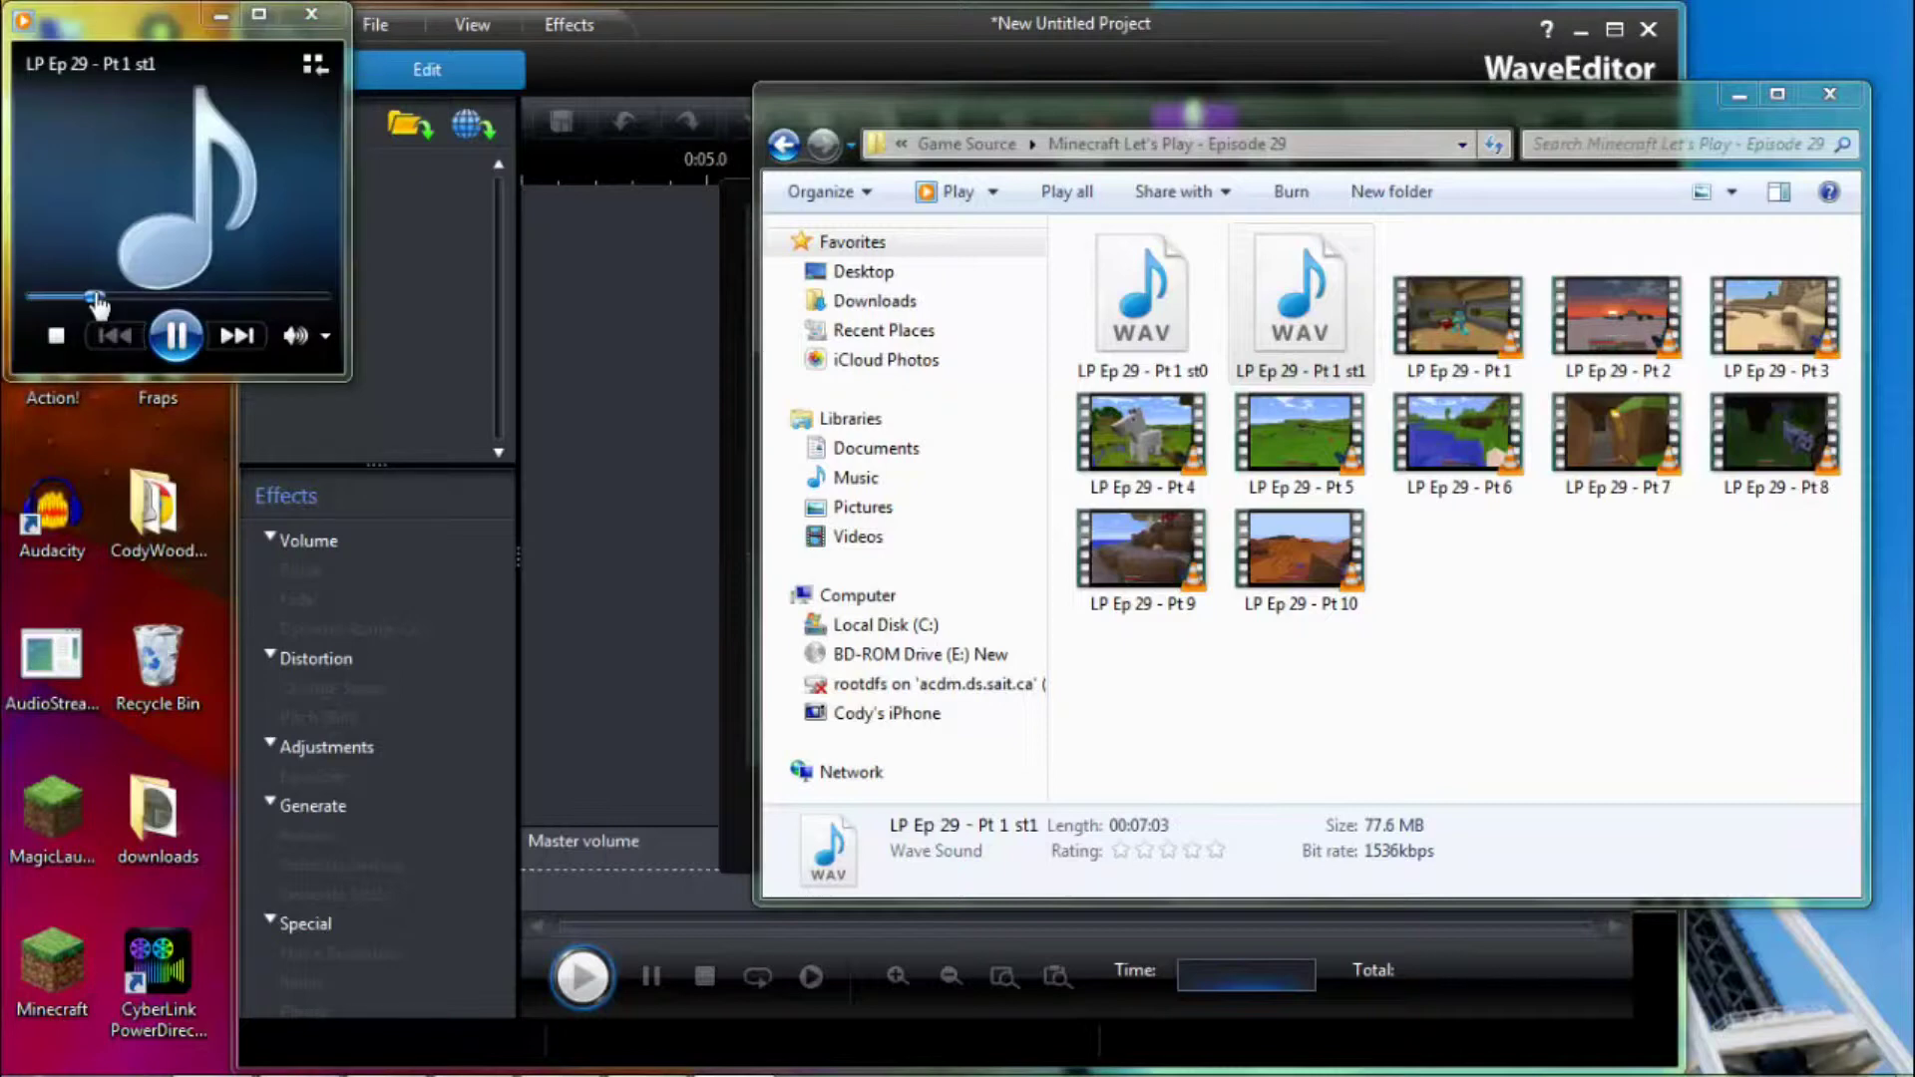
pyautogui.moveTo(95, 298); pyautogui.dragTo(165, 301)
pyautogui.click(312, 14)
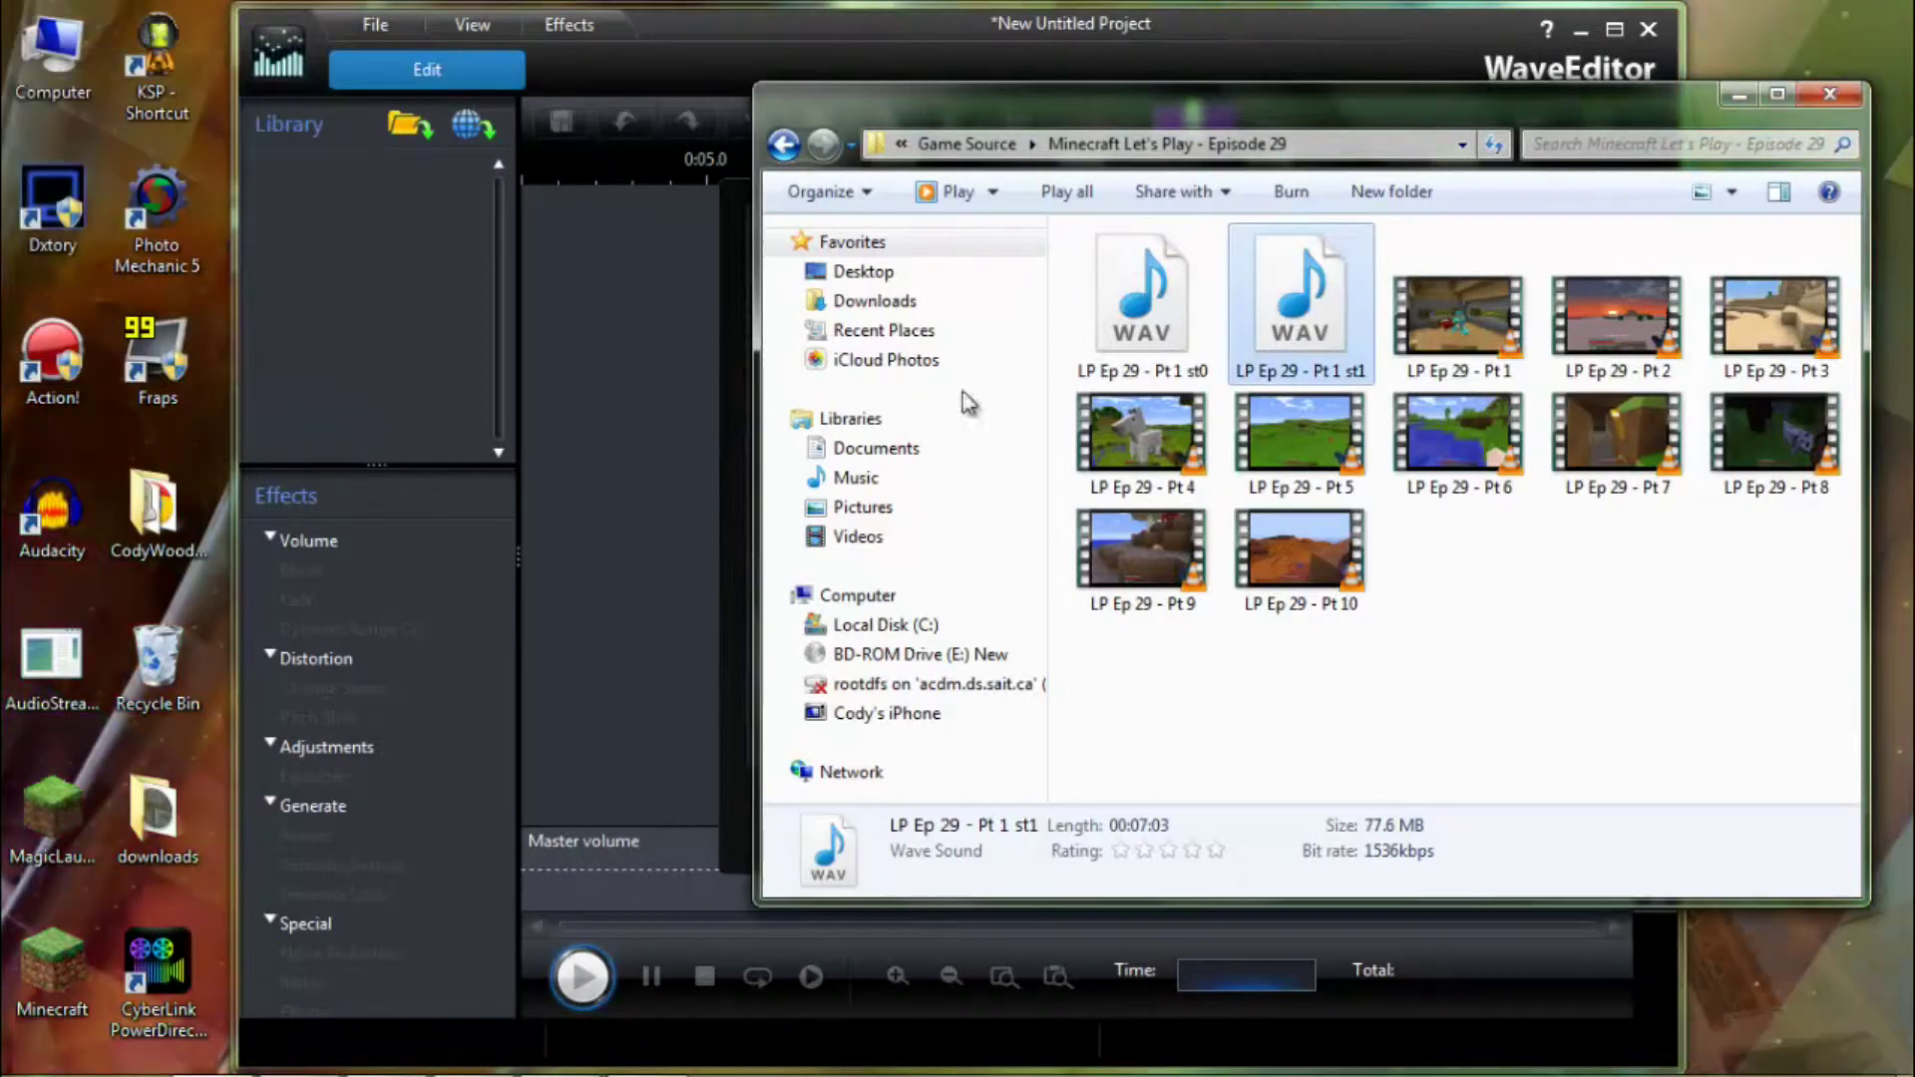
pyautogui.rightClick(1159, 379)
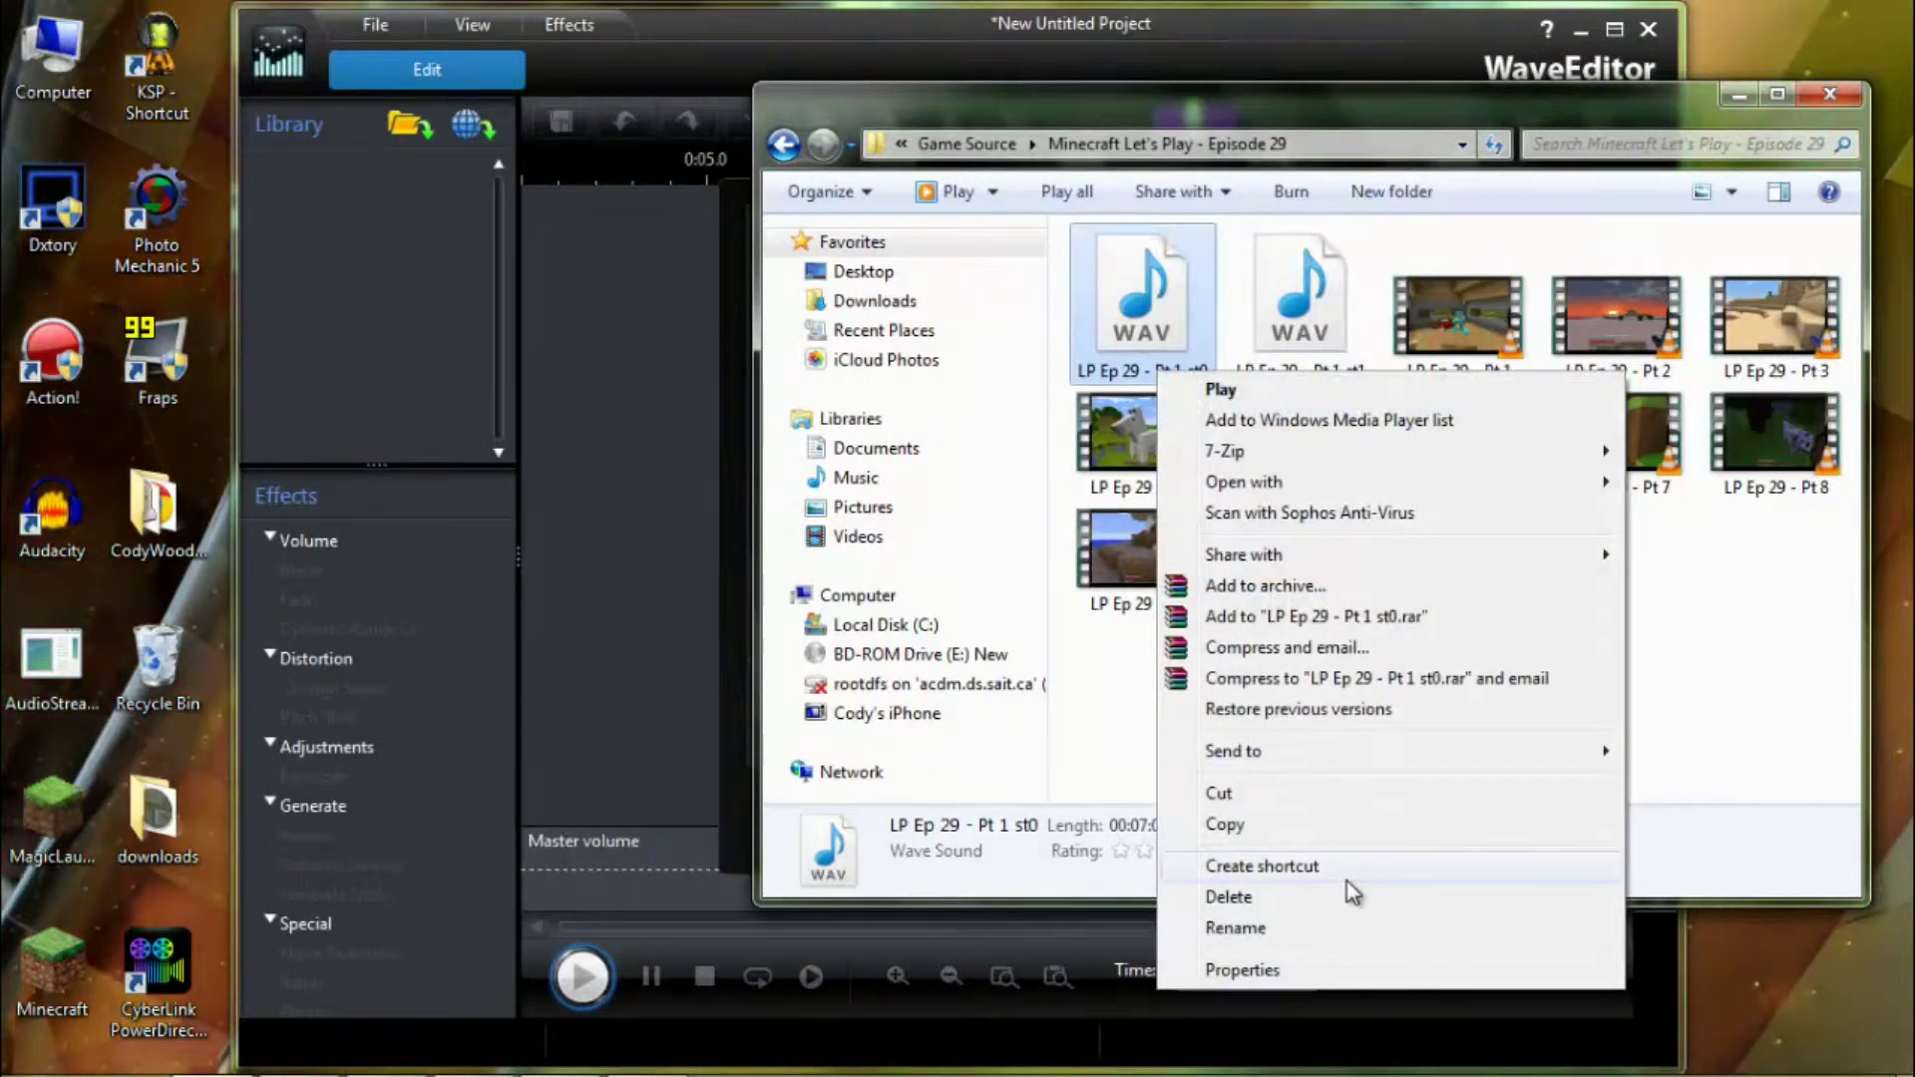
# Rename the st0 WAV to LP Ep 29 - Pt 1 Commentary.
pyautogui.click(1235, 928)
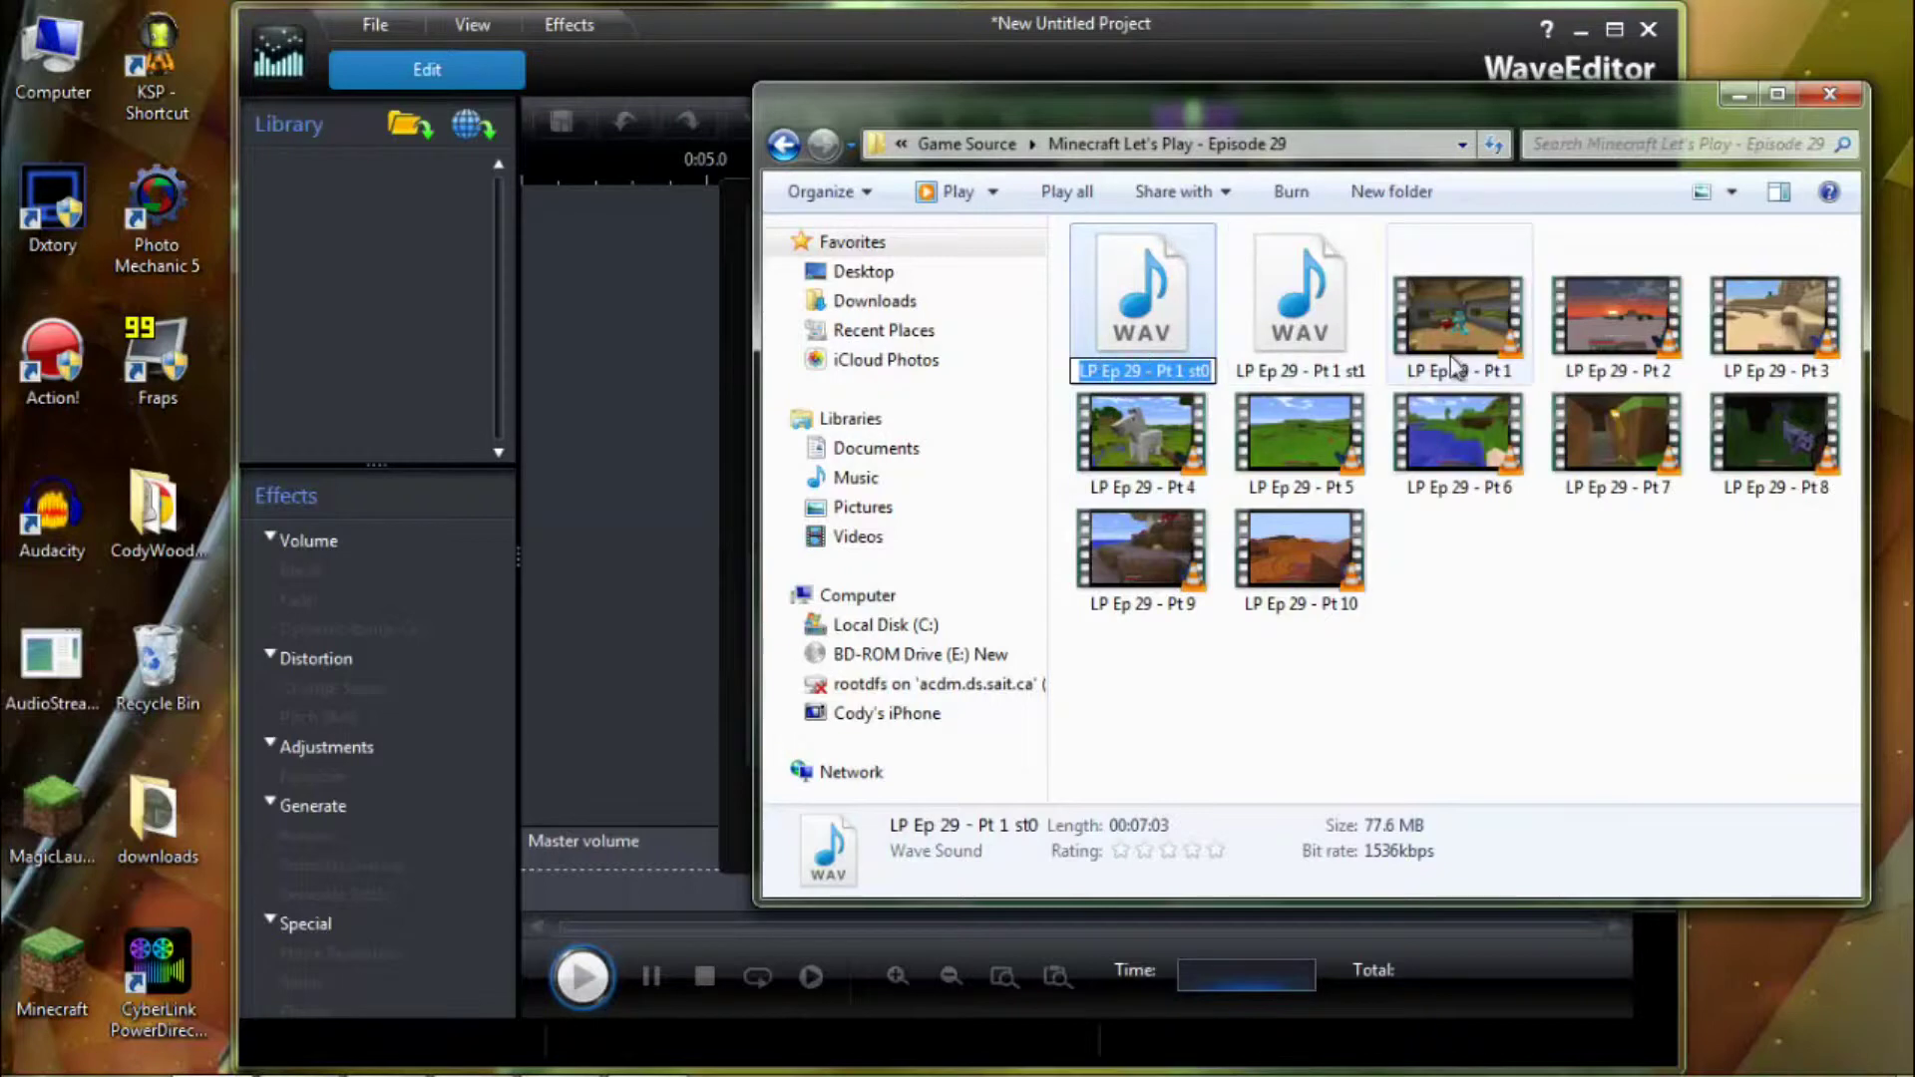
pyautogui.doubleClick(1196, 371)
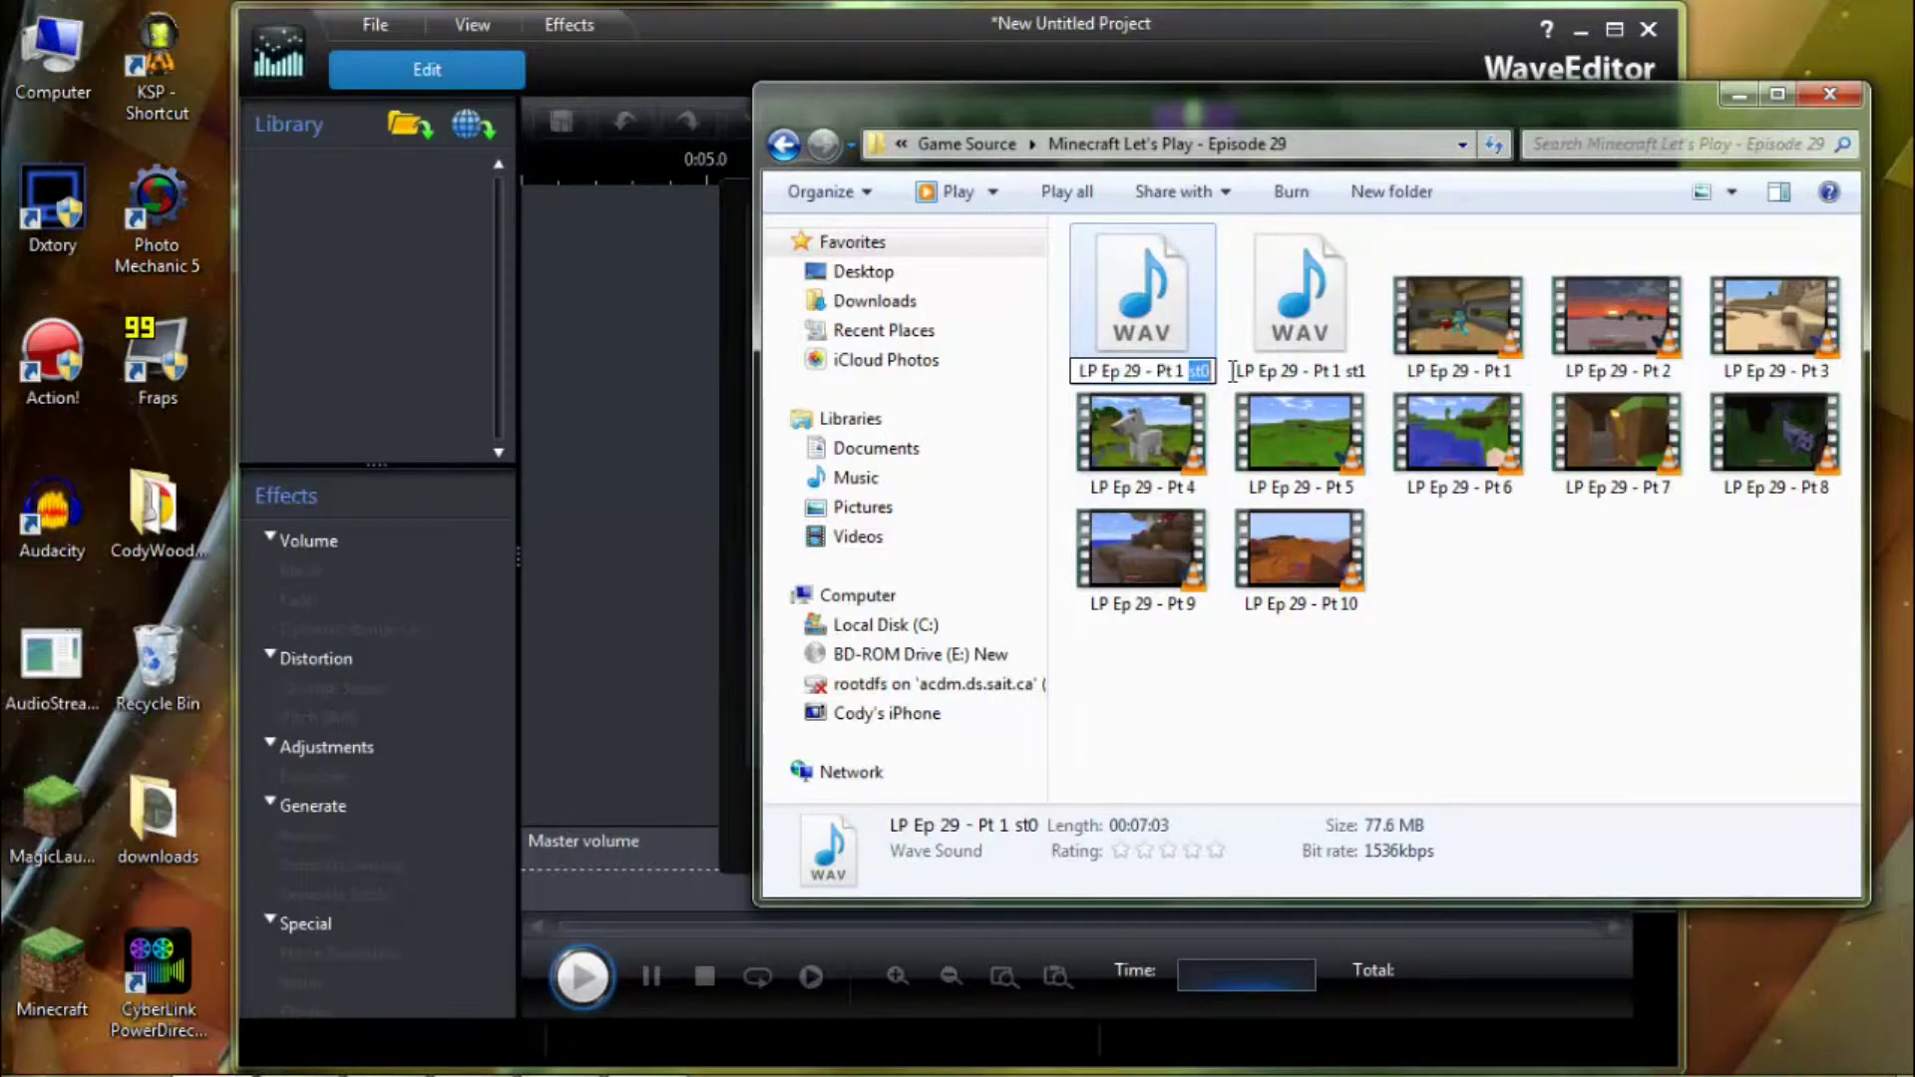
pyautogui.write('Co')
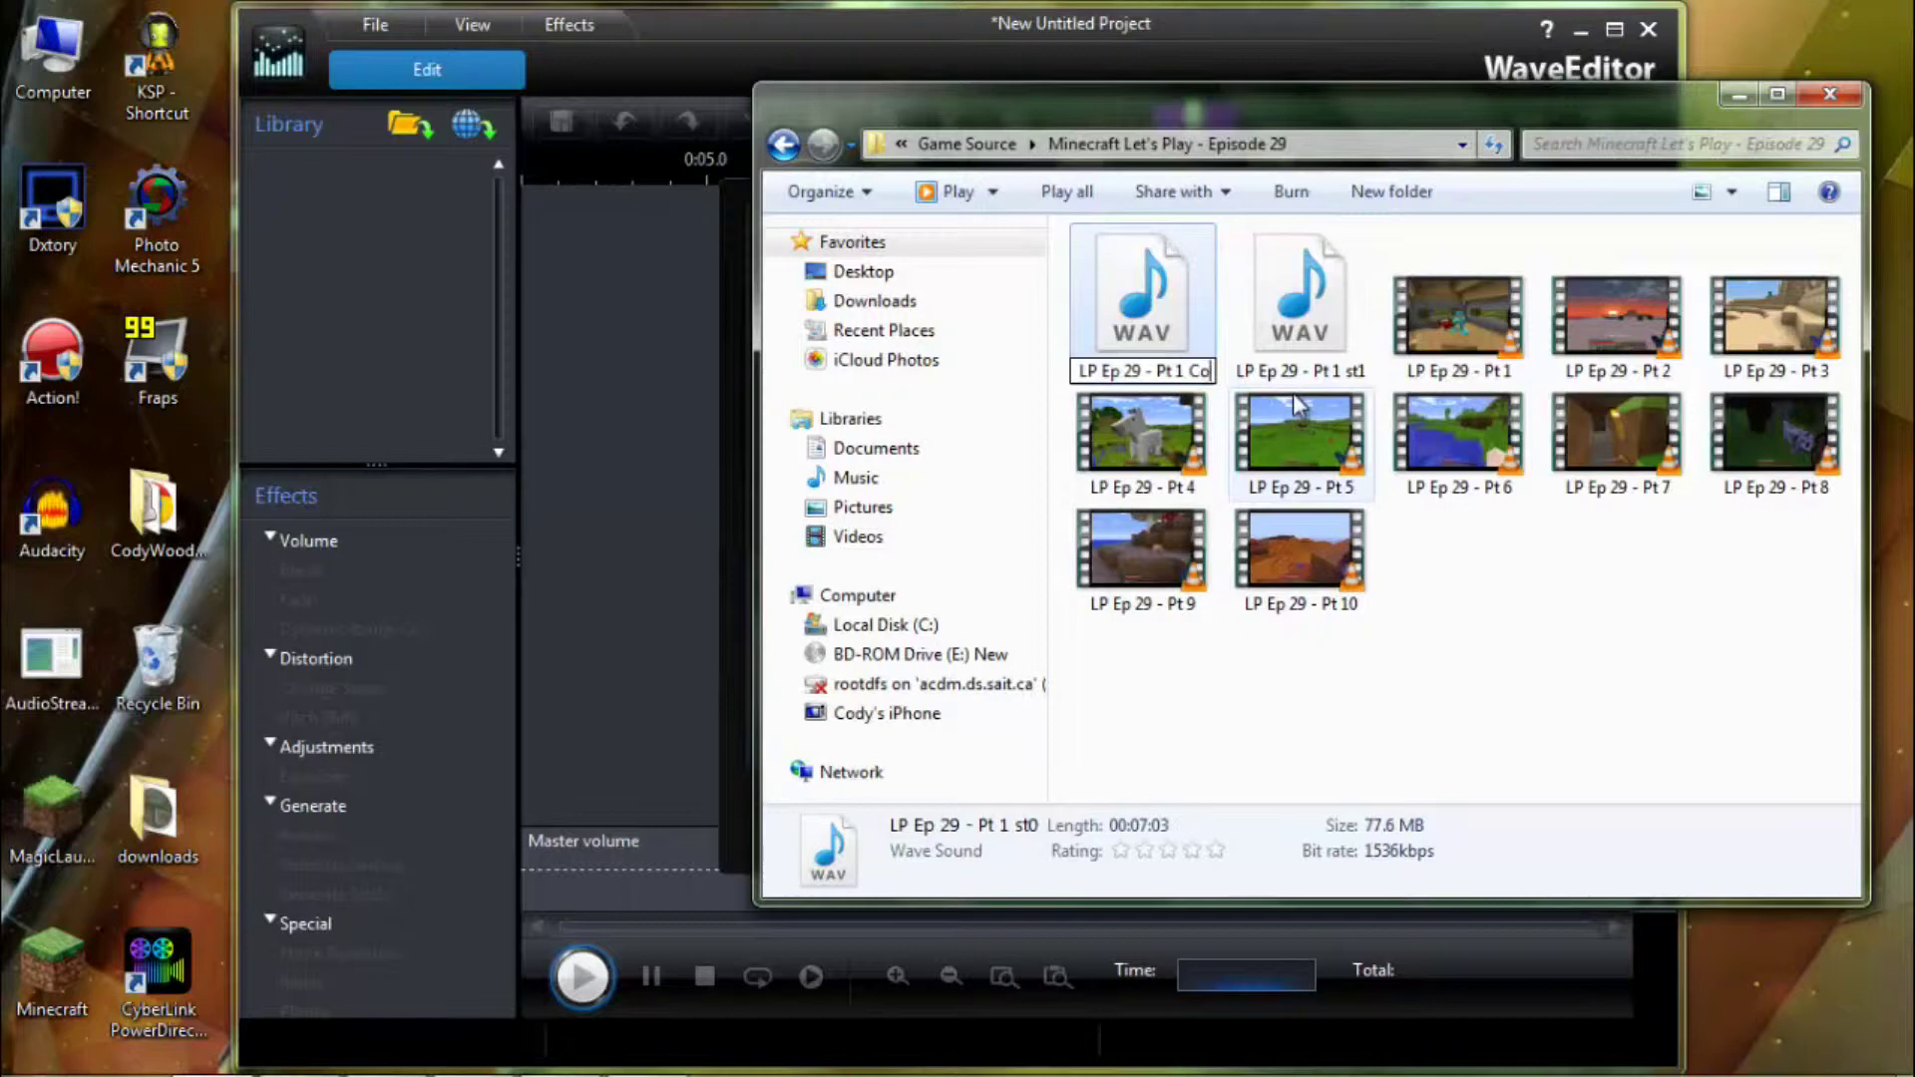
pyautogui.write('mmentary')
pyautogui.press('Return')
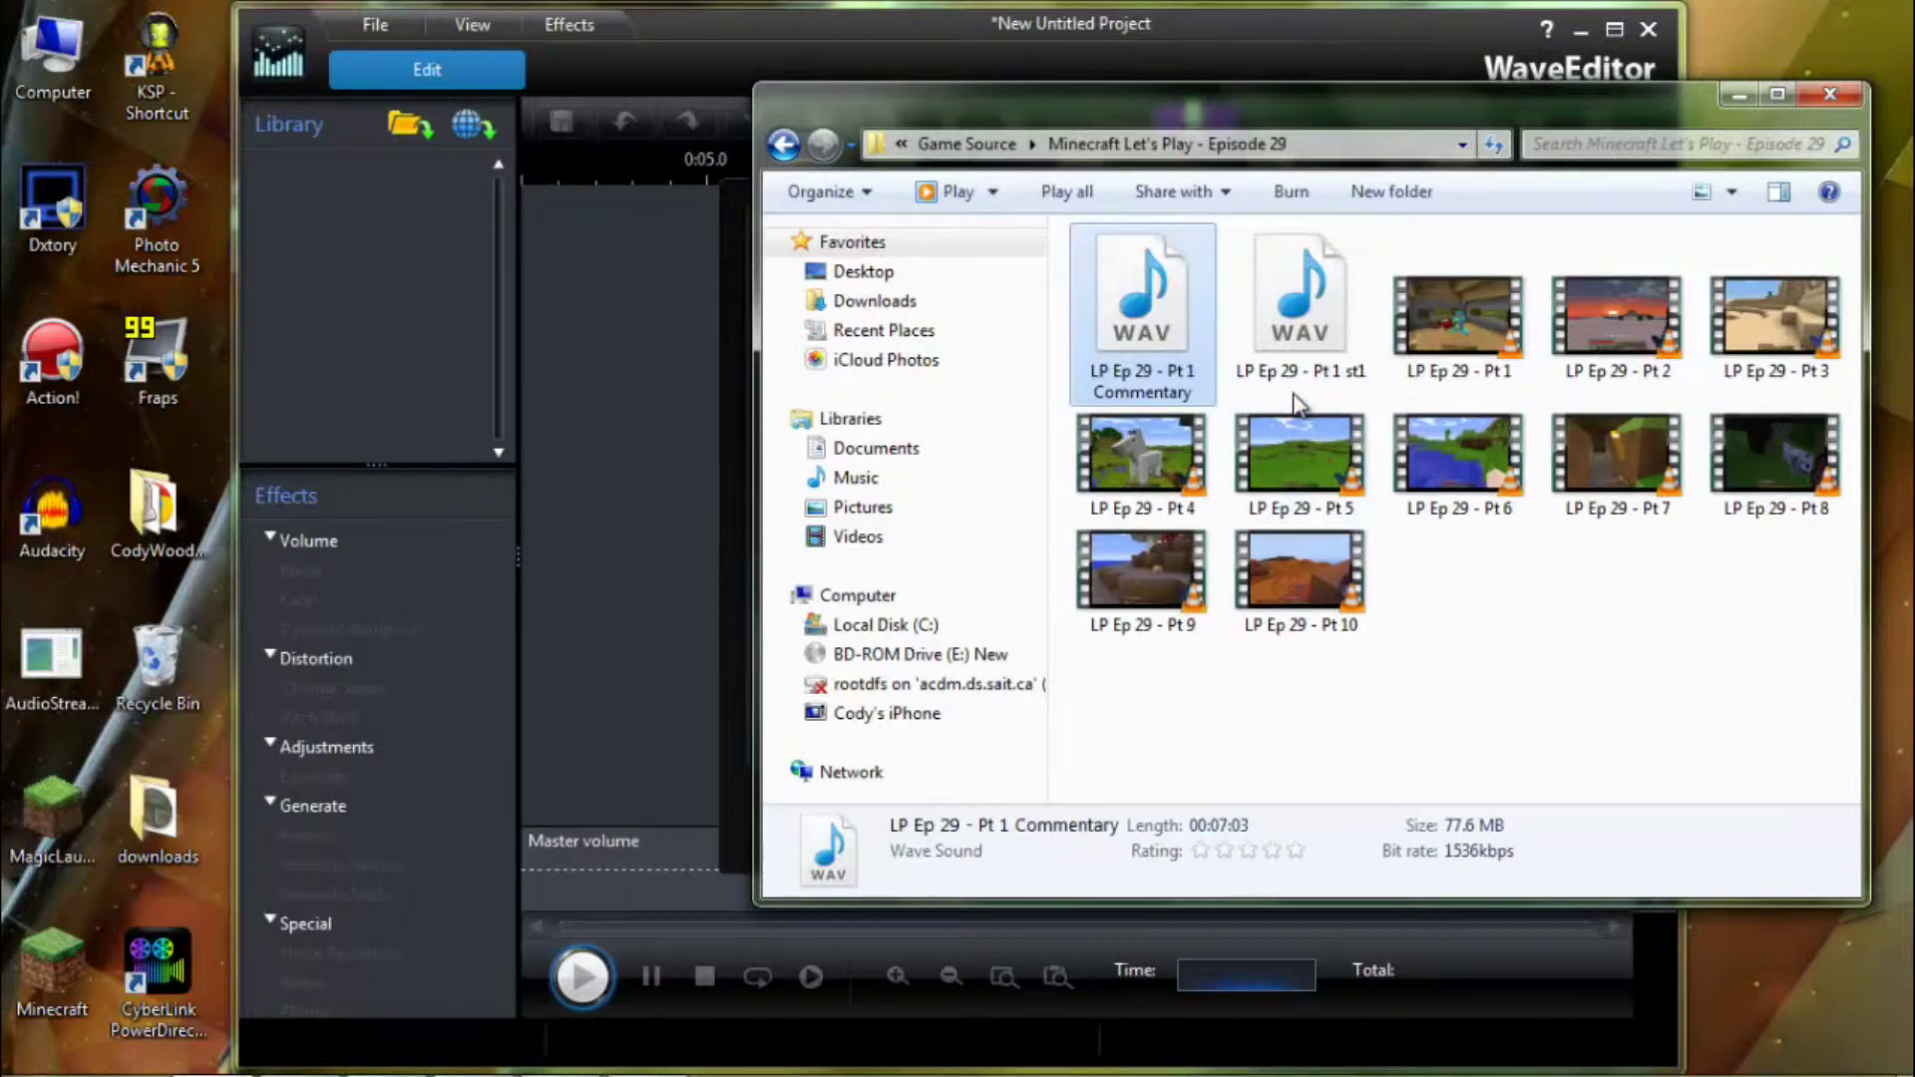
# Rename the st1 WAV to LP Ep 29 - Pt 1 In Game Sound.
pyautogui.rightClick(1349, 375)
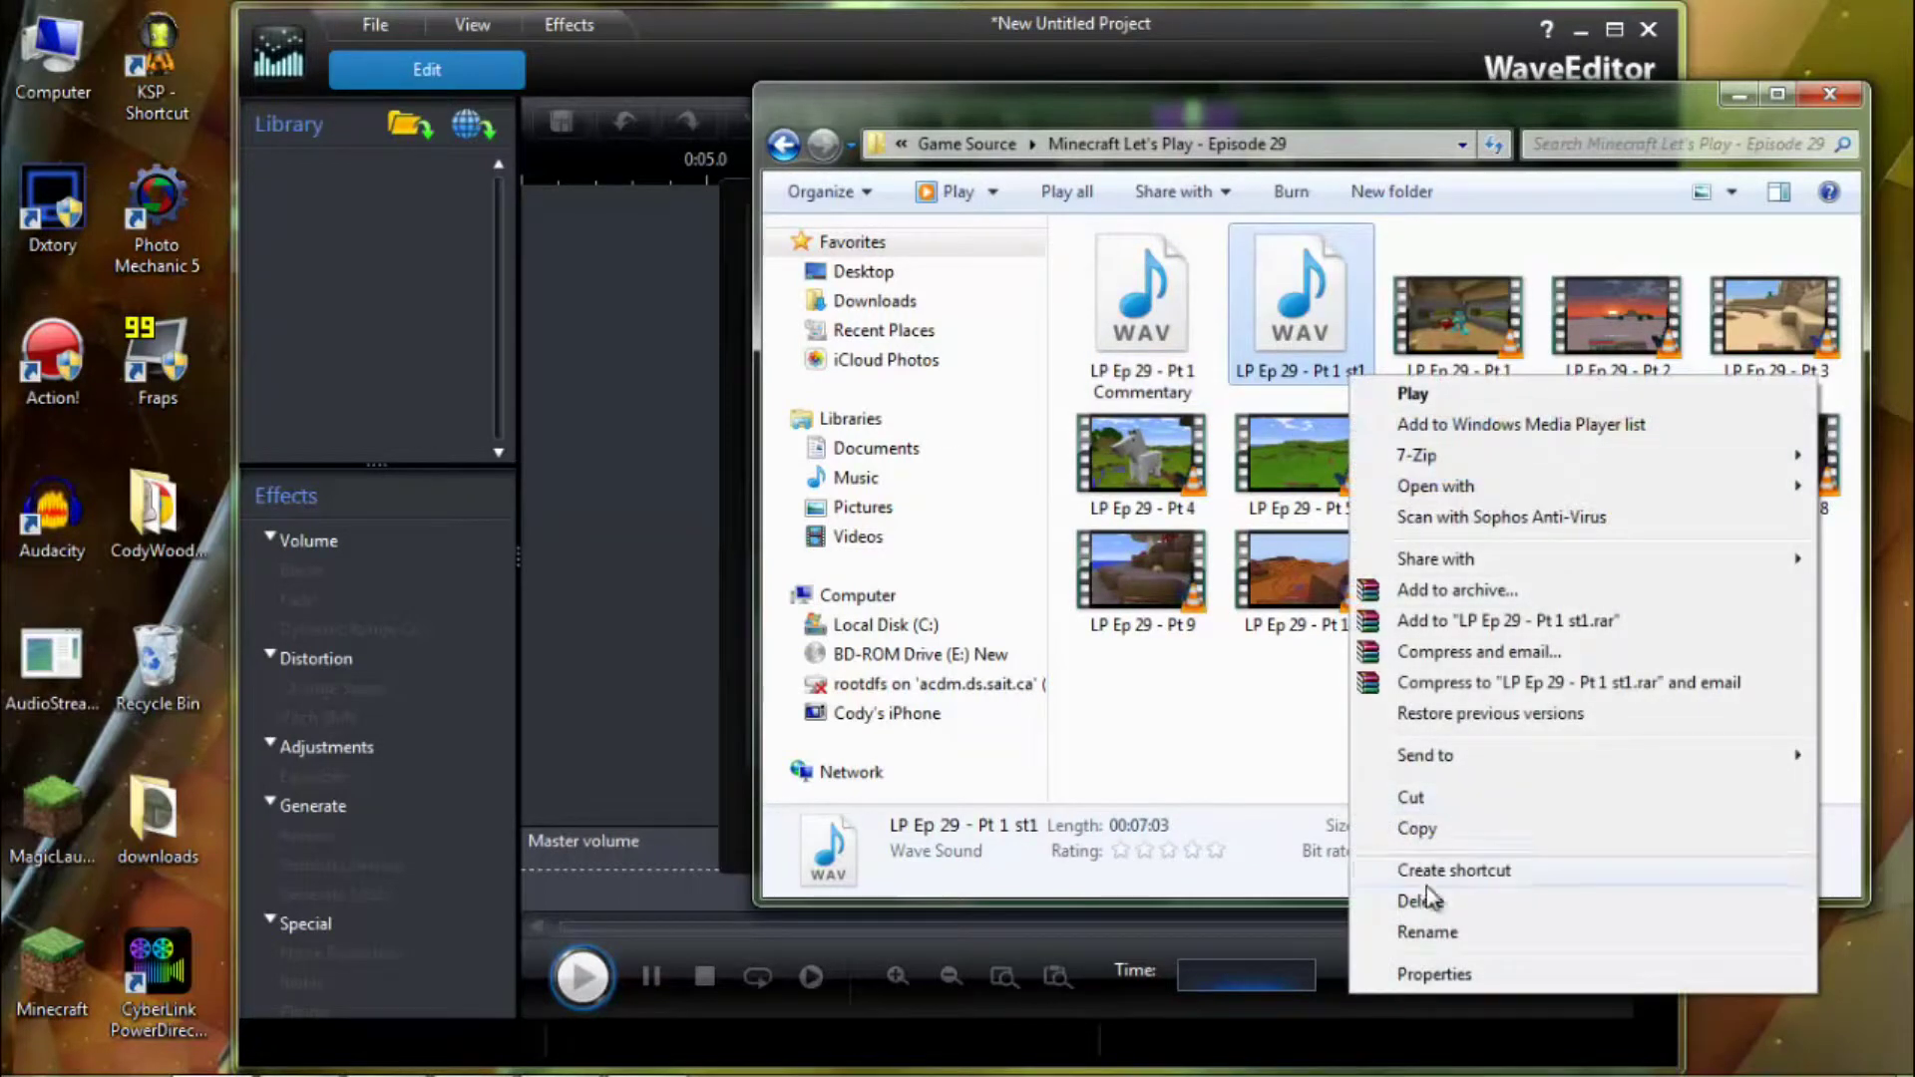
pyautogui.click(1429, 934)
pyautogui.press('End')
pyautogui.hotkey('ctrl', 'shift', 'Left')
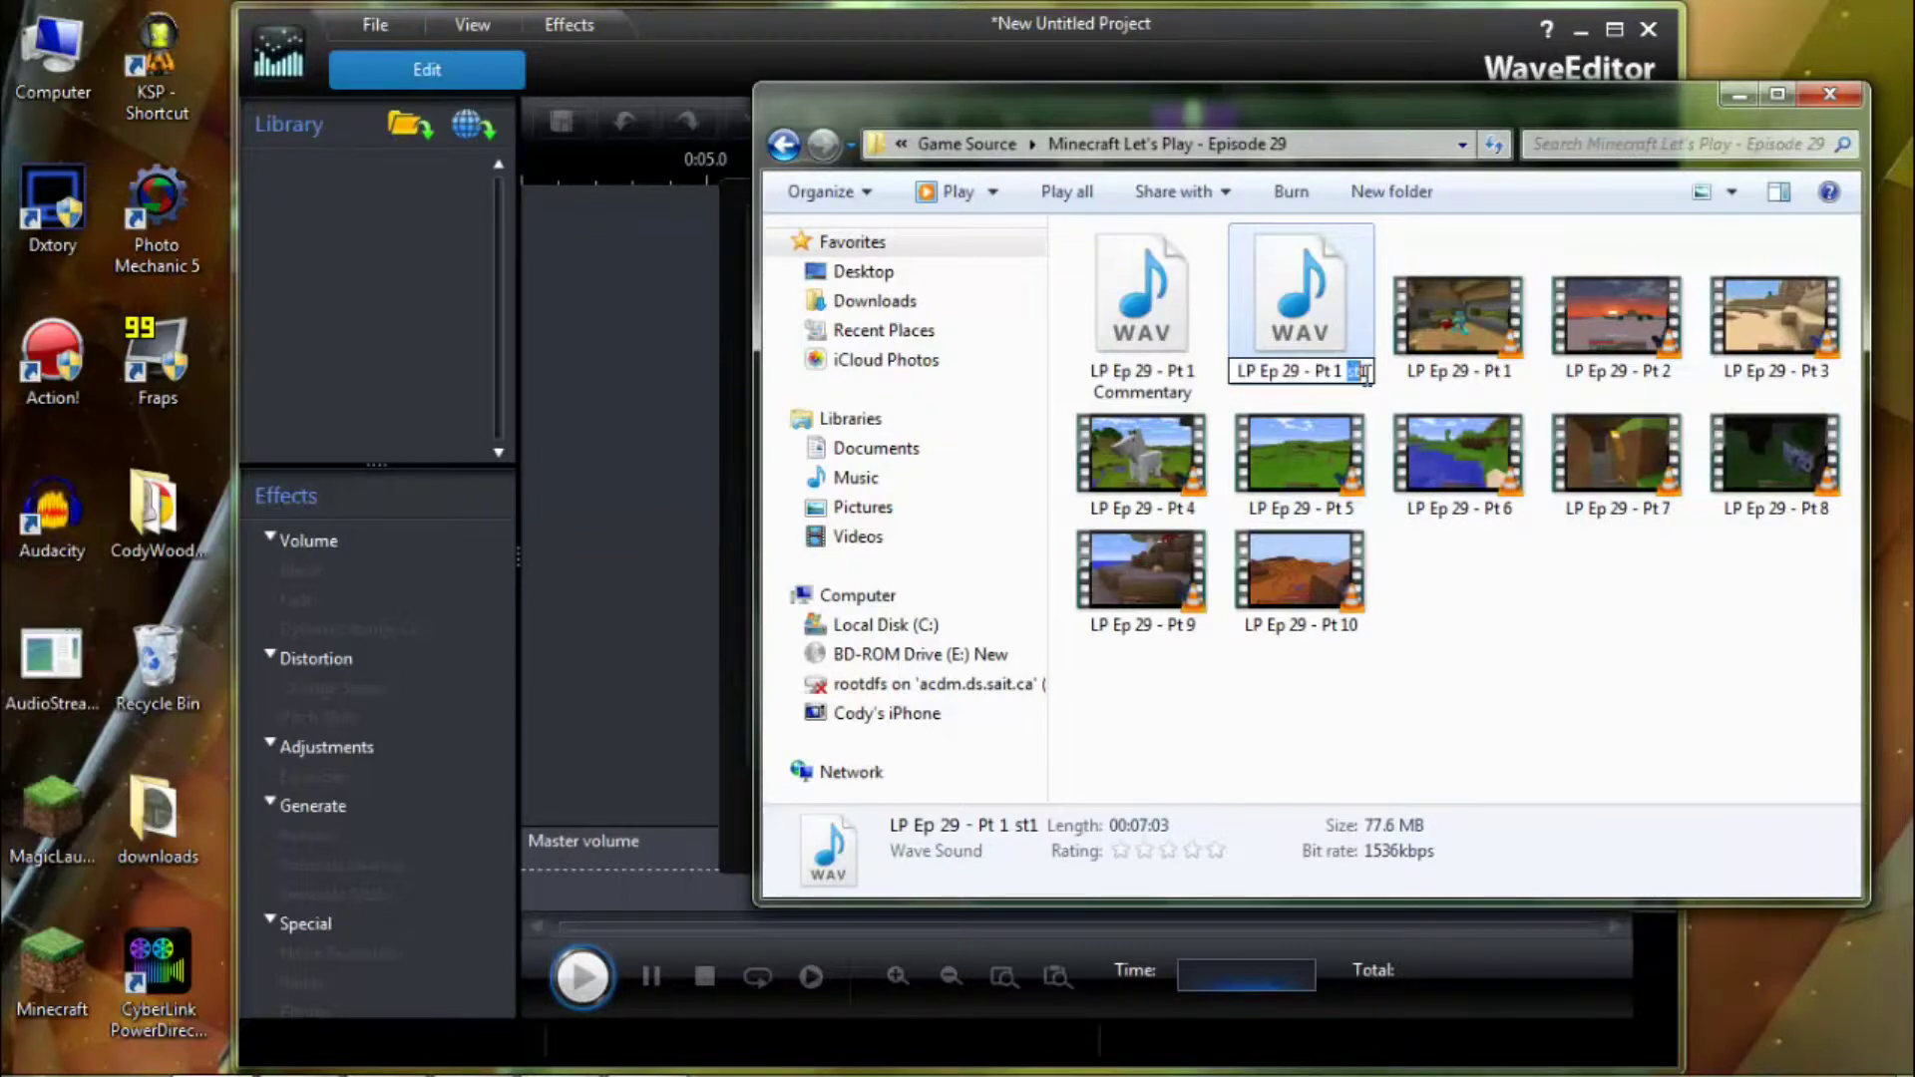
pyautogui.write('In G')
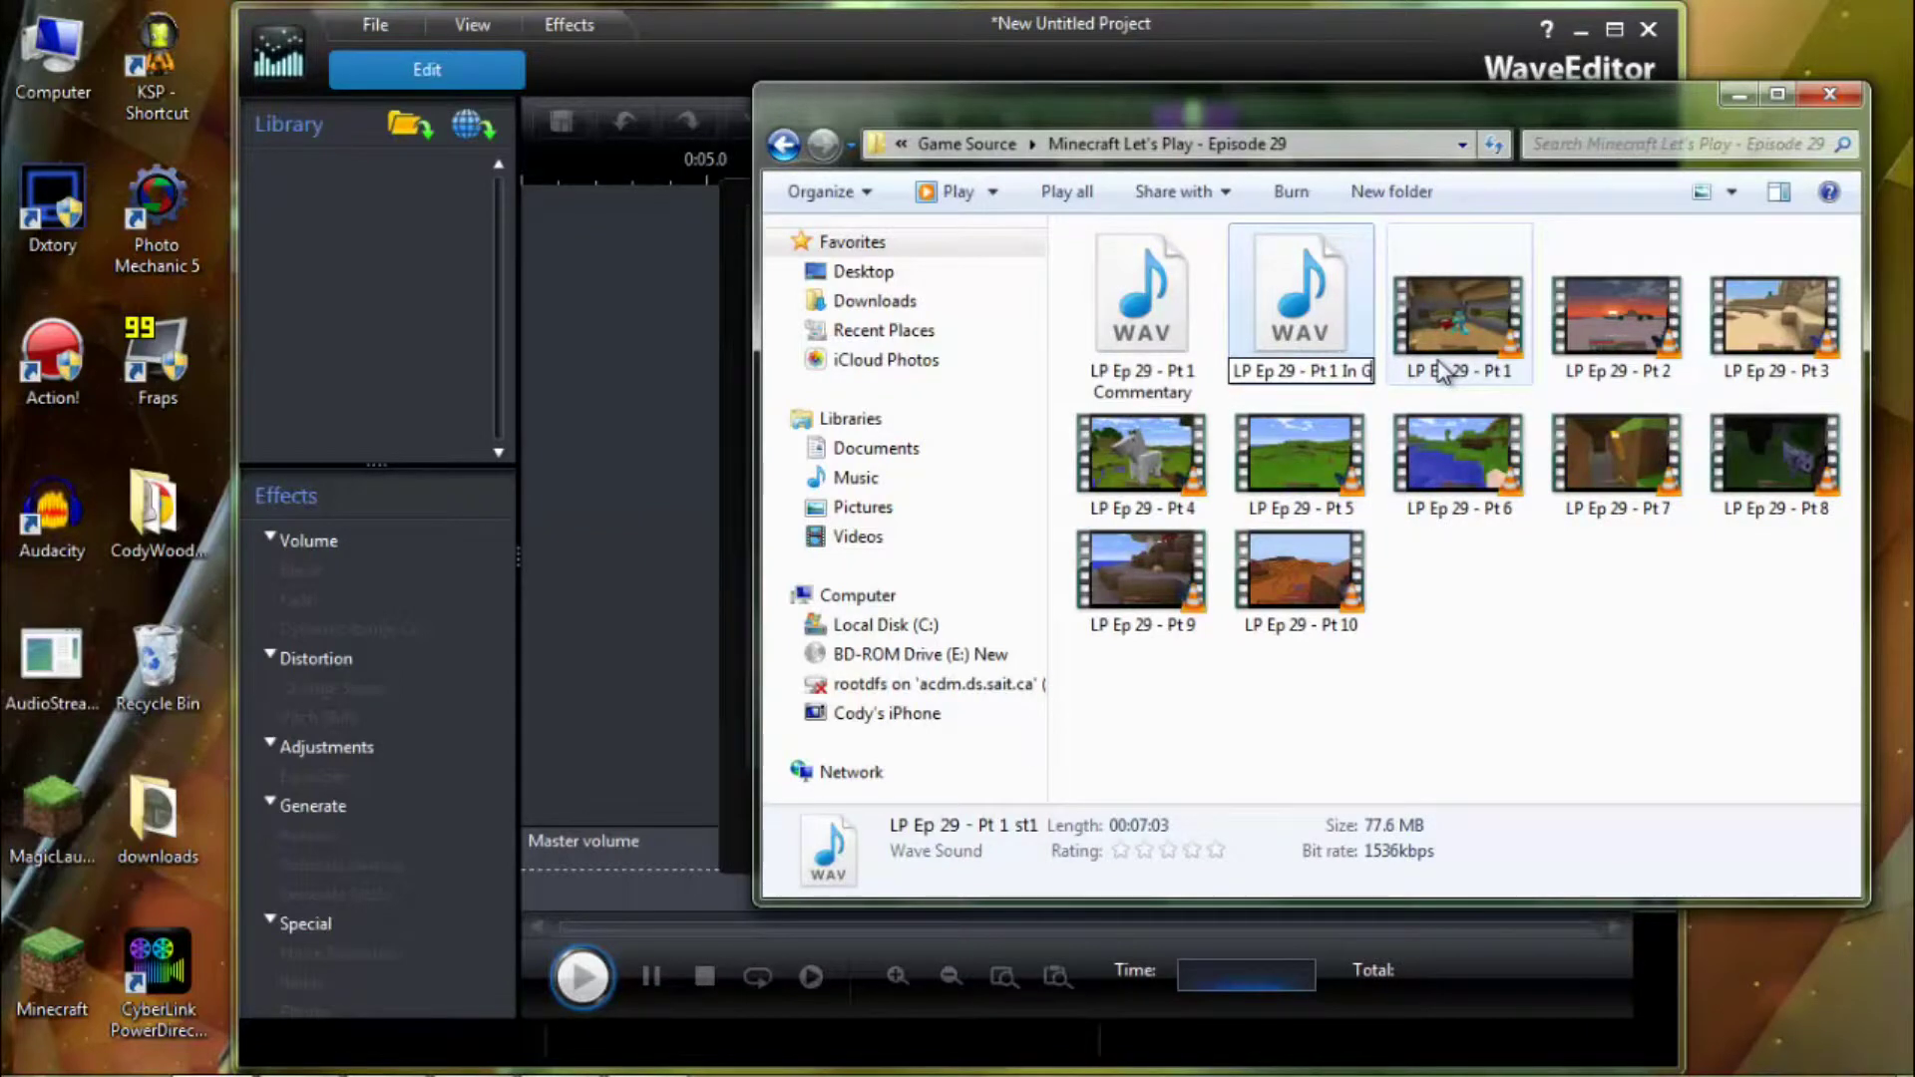
pyautogui.write('ame Sound')
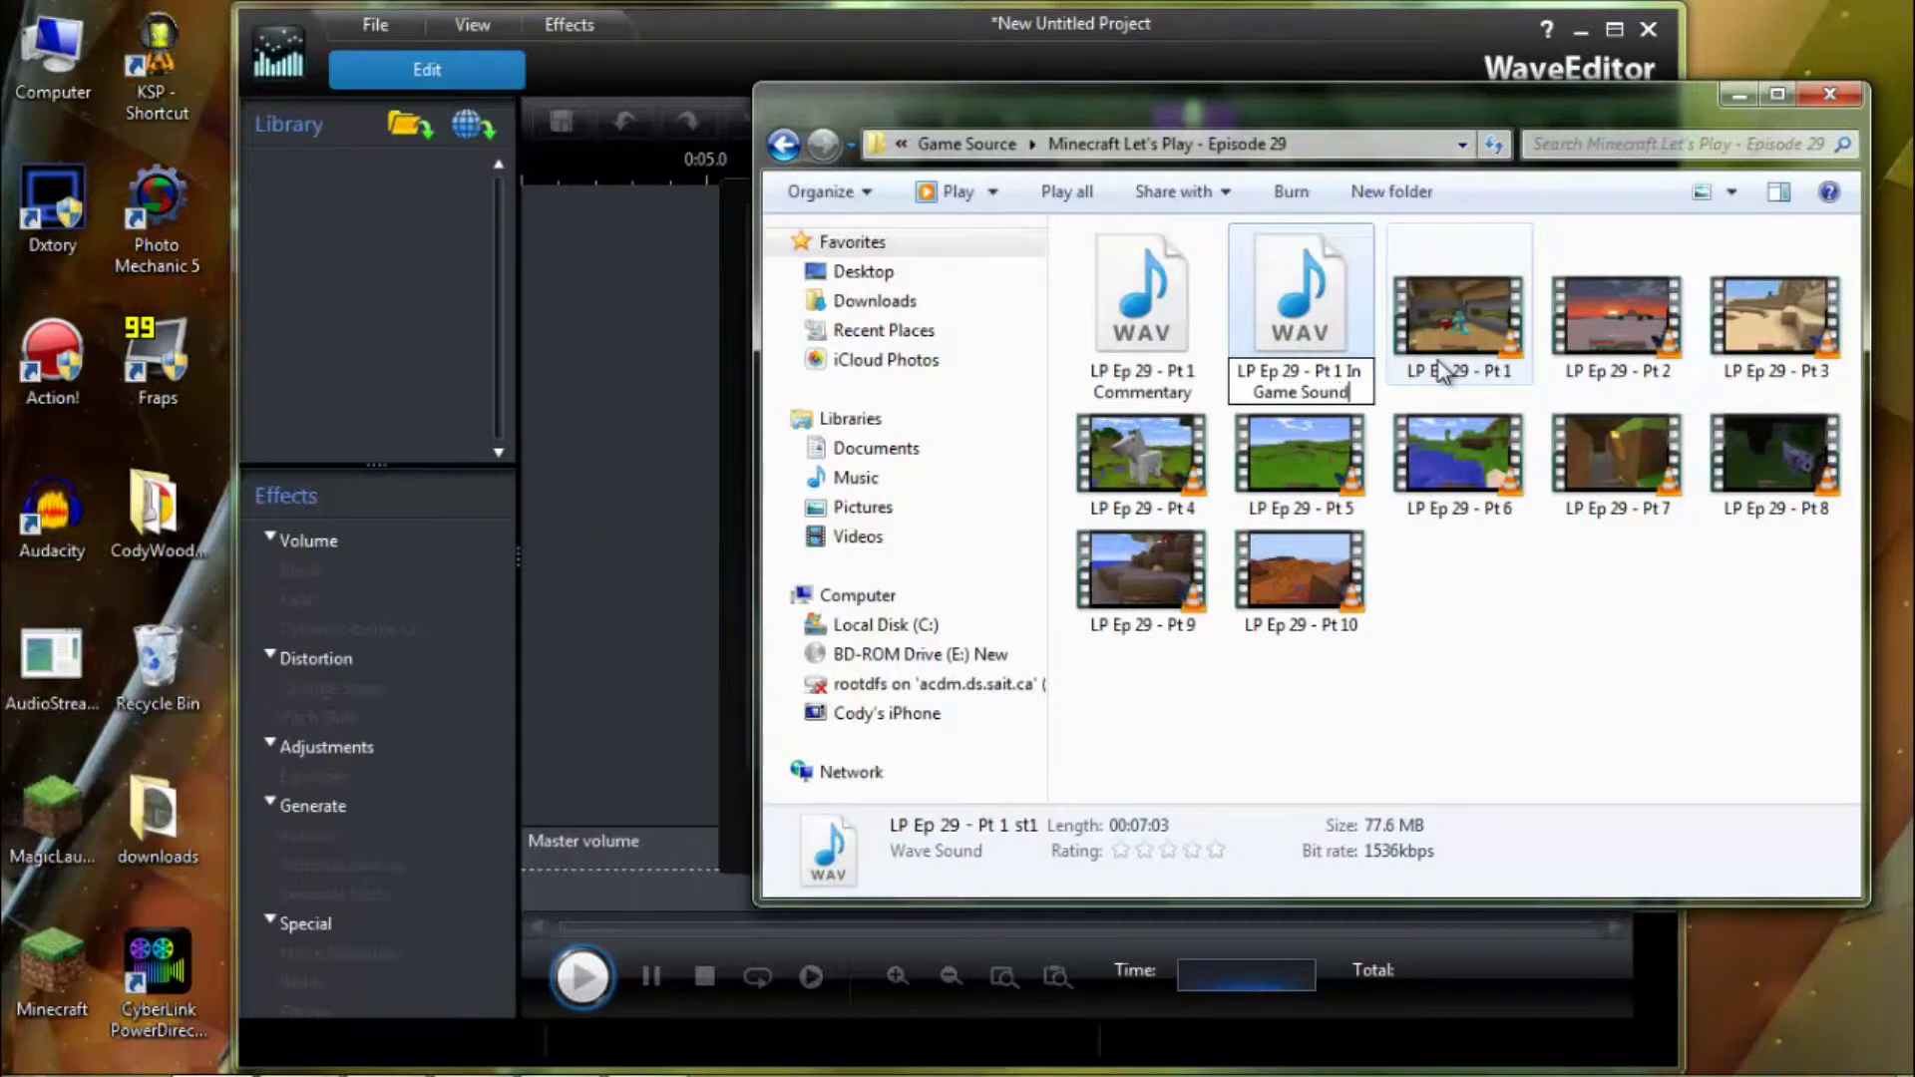
pyautogui.press('Return')
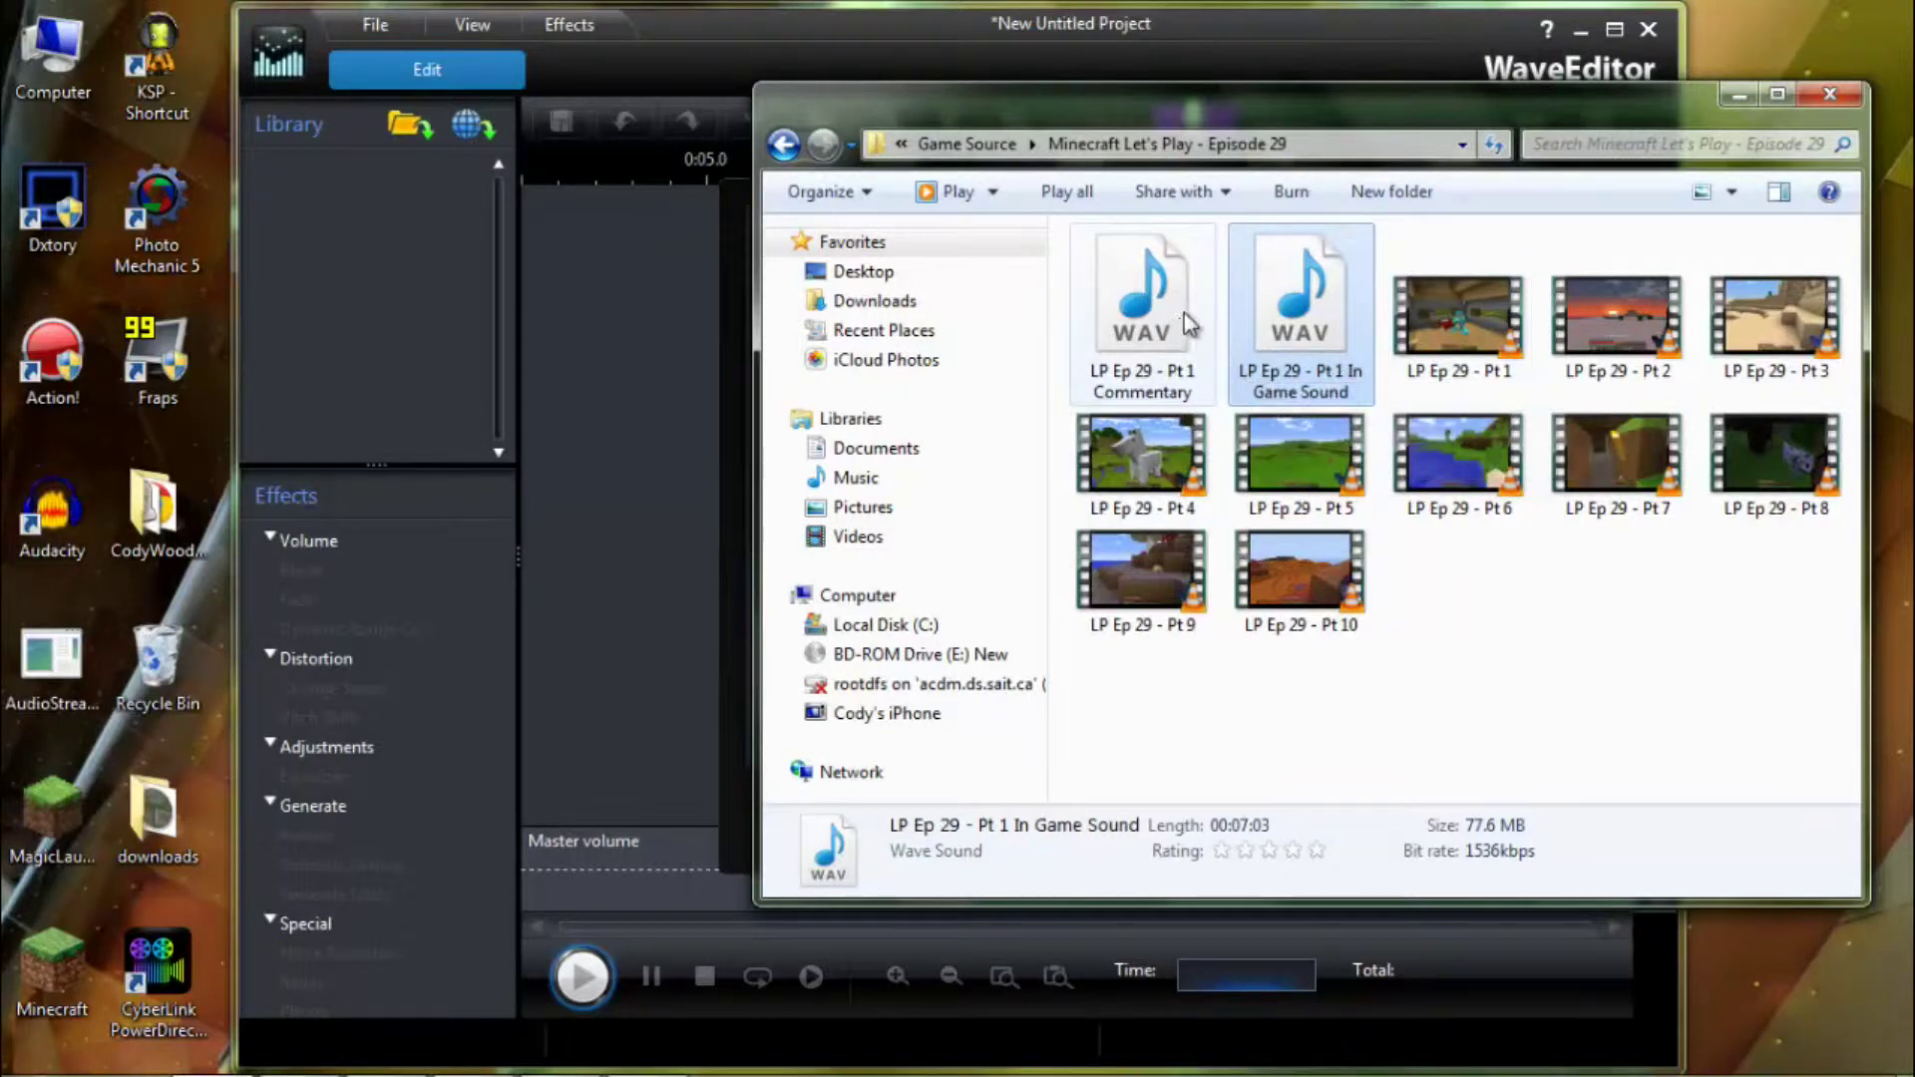
# Drag the LP Ep 29 - Pt 1 Commentary WAV from the folder onto Audacity.
pyautogui.moveTo(1218, 97); pyautogui.dragTo(1319, 103)
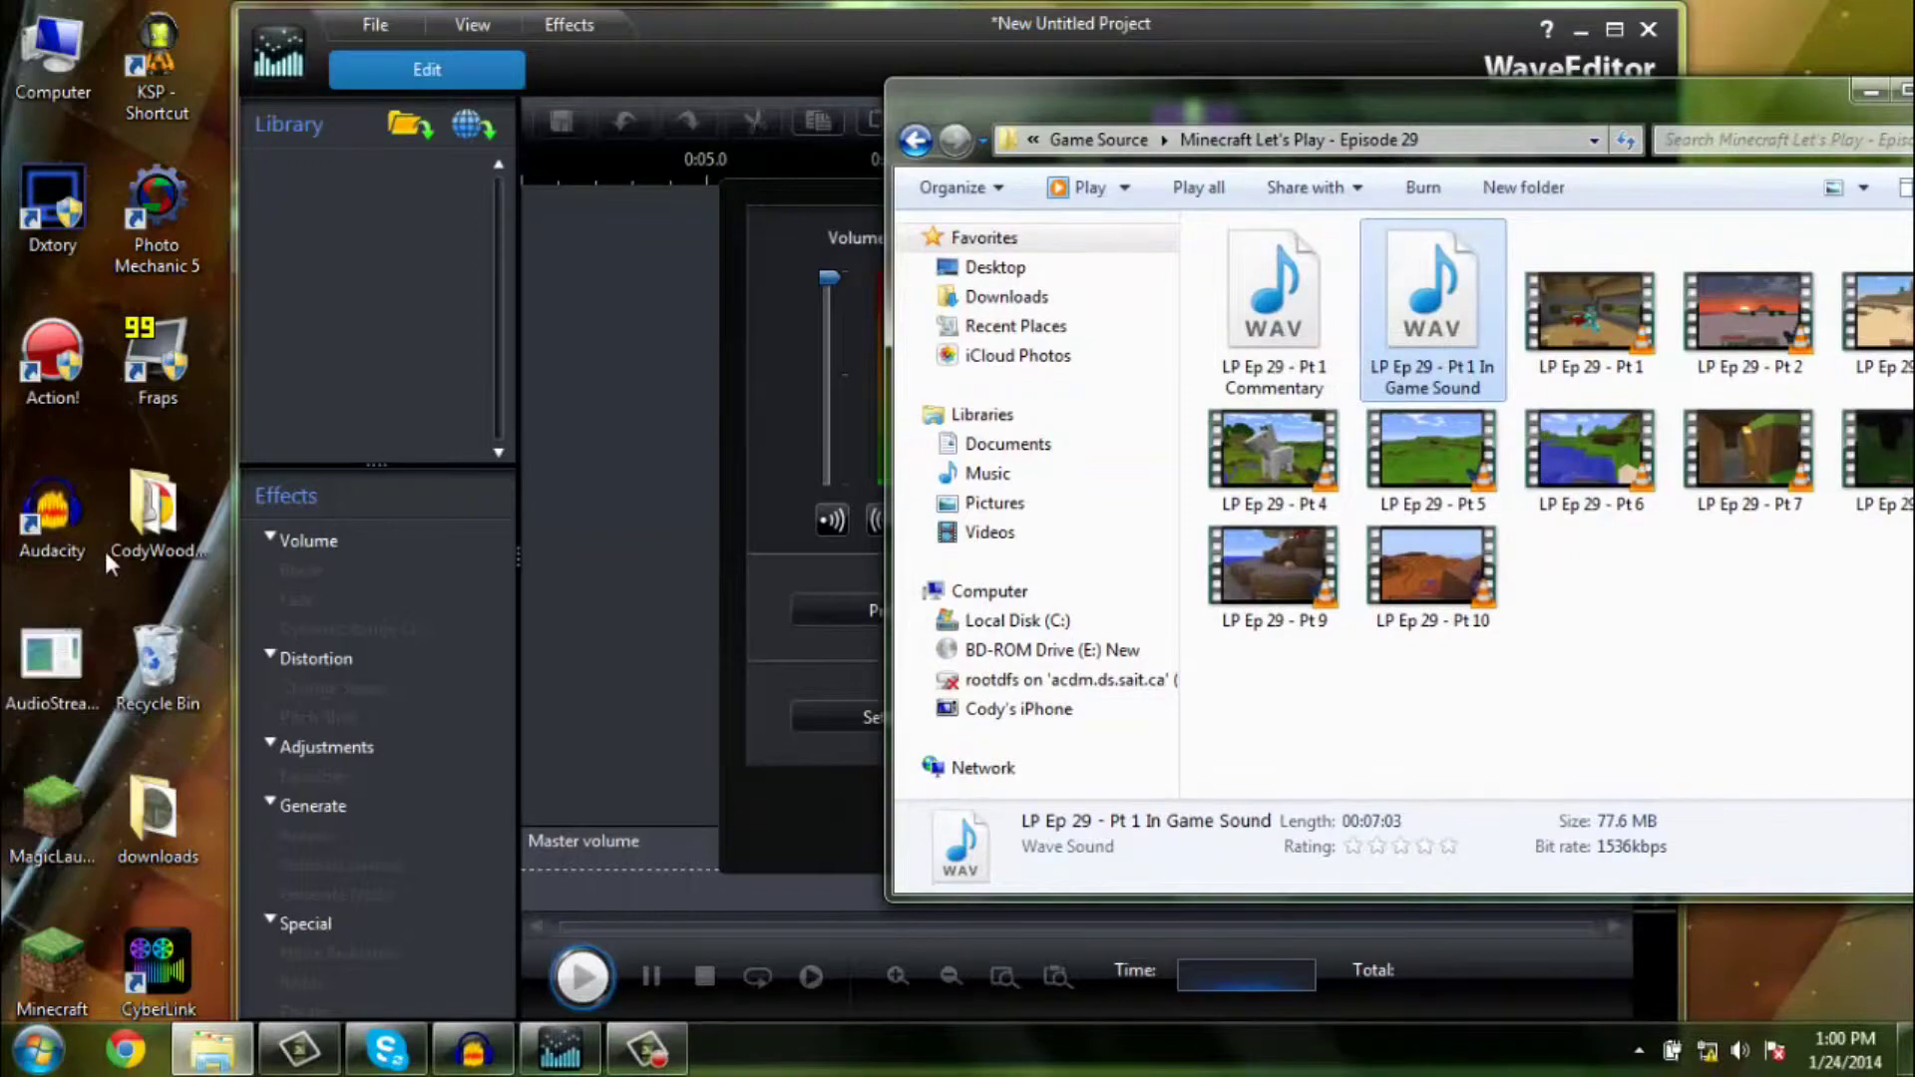
pyautogui.click(507, 1057)
pyautogui.click(1788, 12)
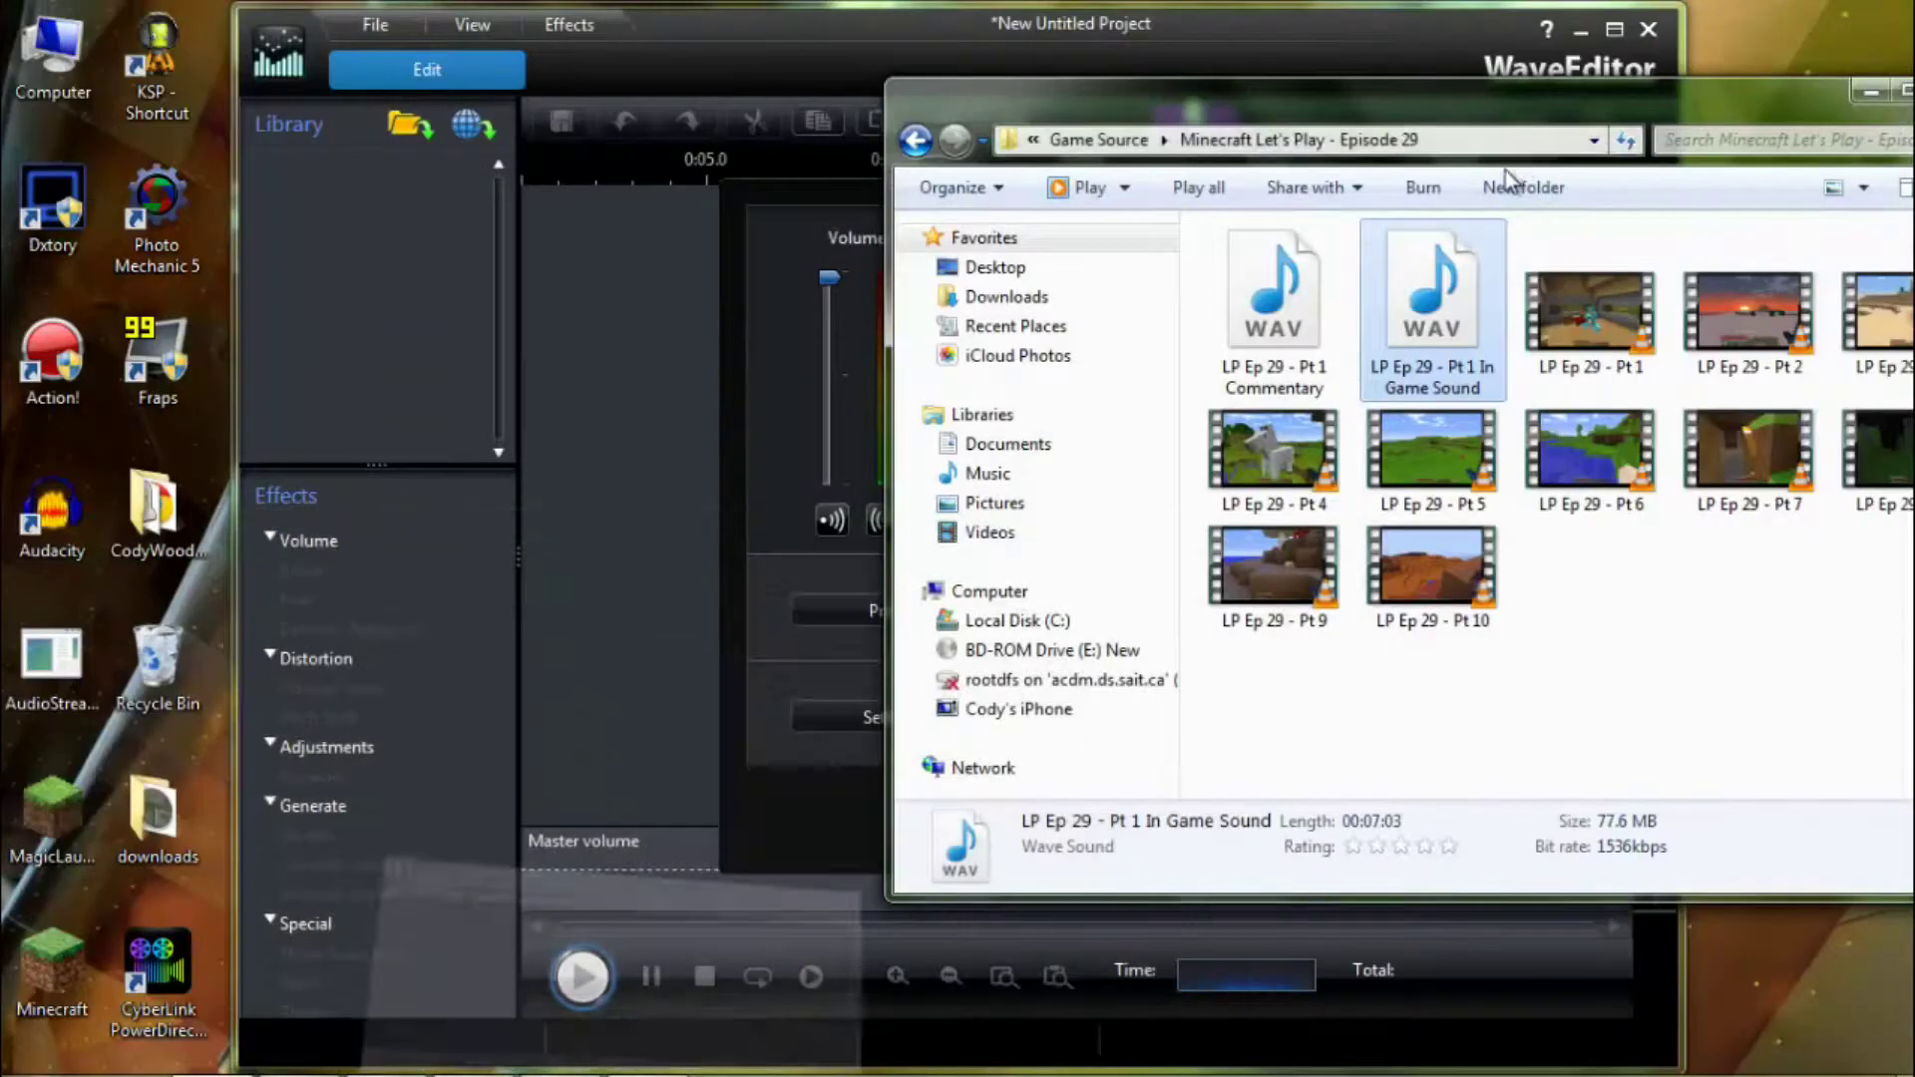
pyautogui.moveTo(1286, 295); pyautogui.dragTo(397, 506)
pyautogui.moveTo(532, 515); pyautogui.dragTo(532, 514)
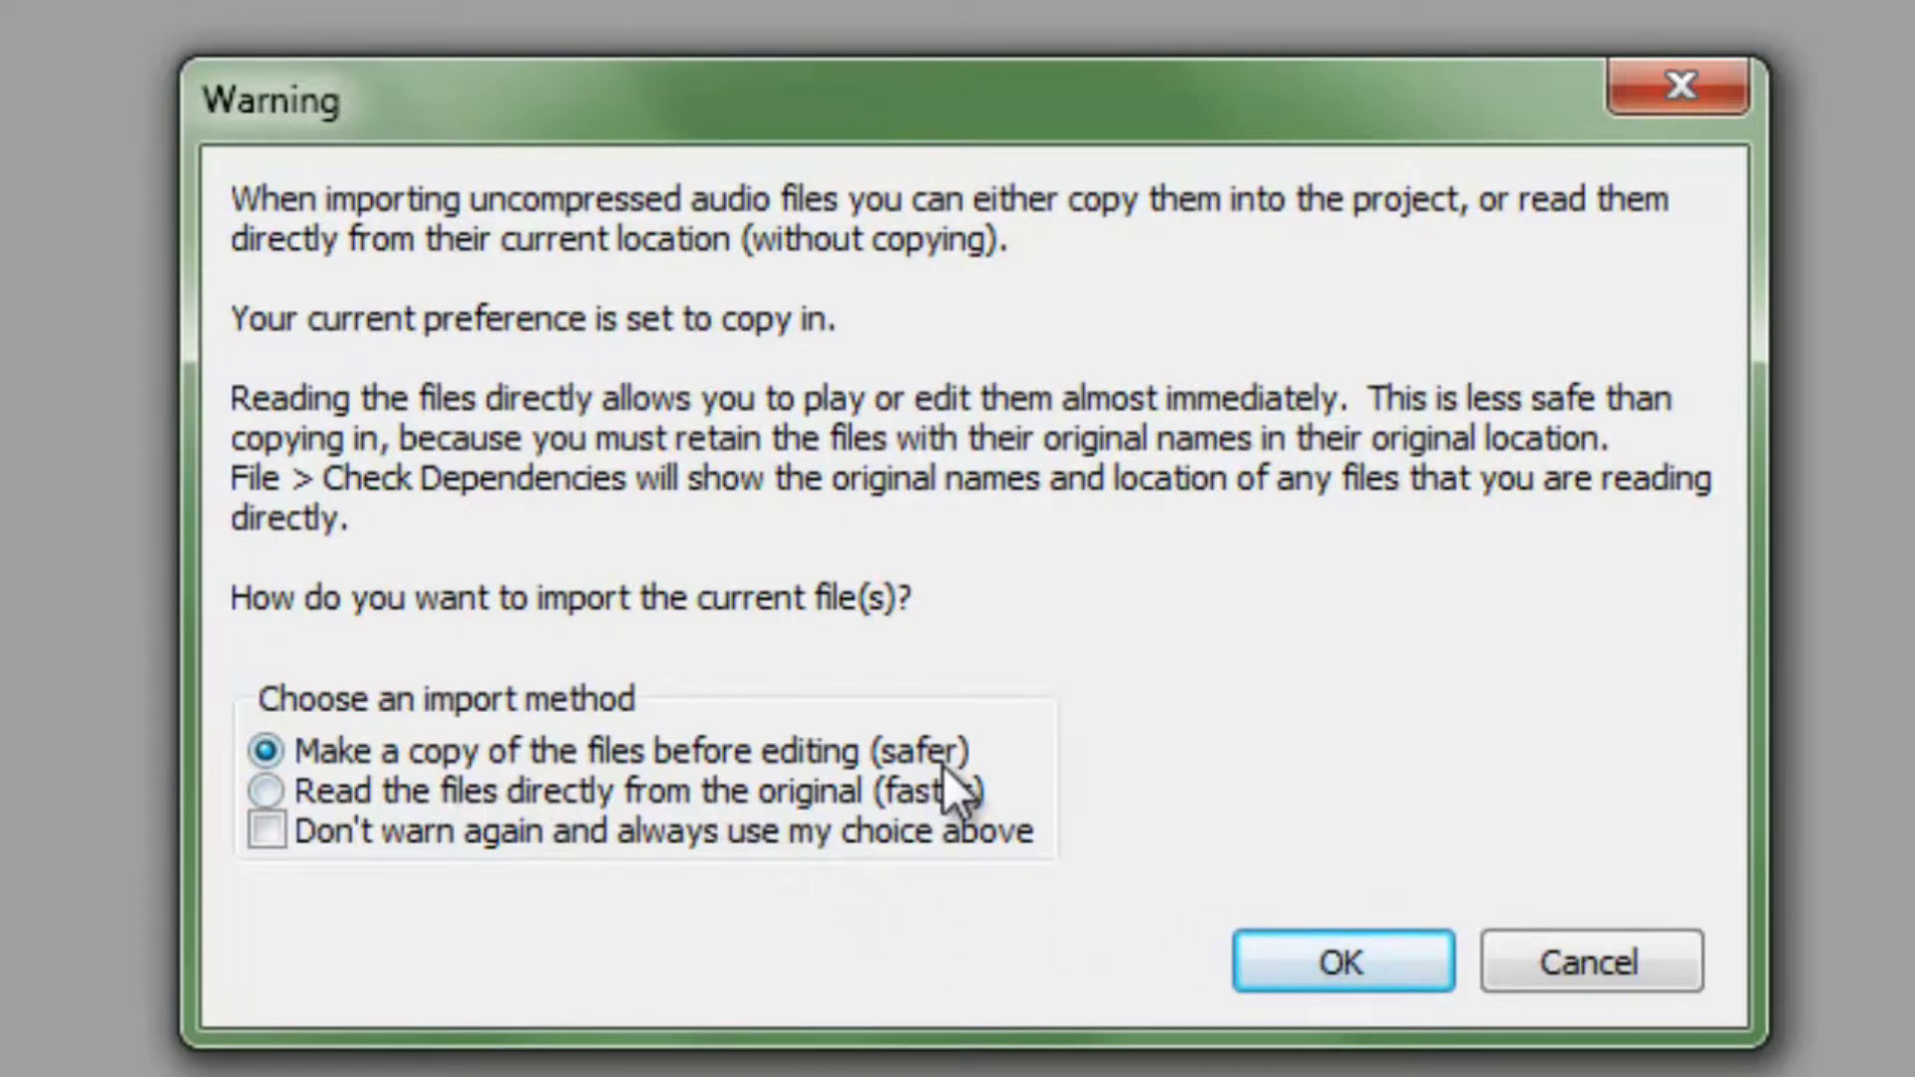
# Import the Commentary WAV as a safe copy and bring Audacity to the front.
pyautogui.click(1397, 973)
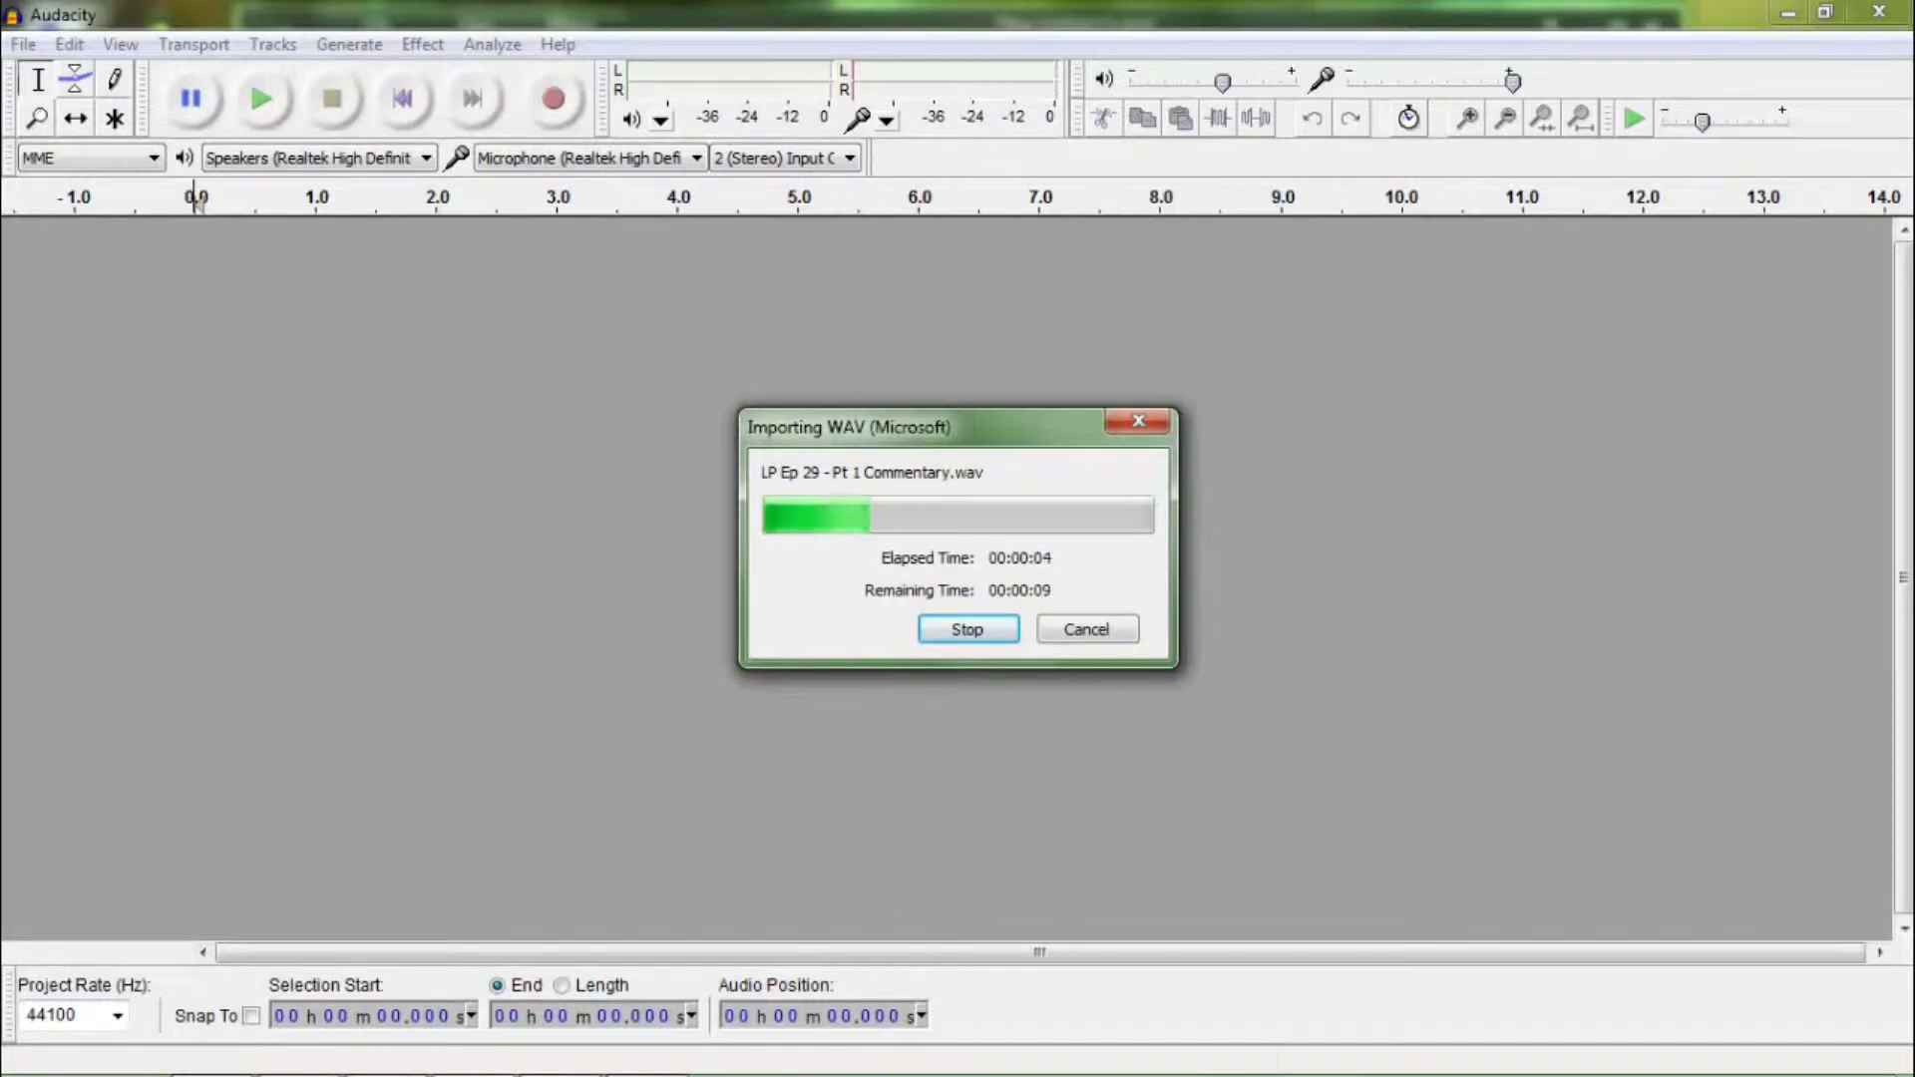
pyautogui.moveTo(591, 1069)
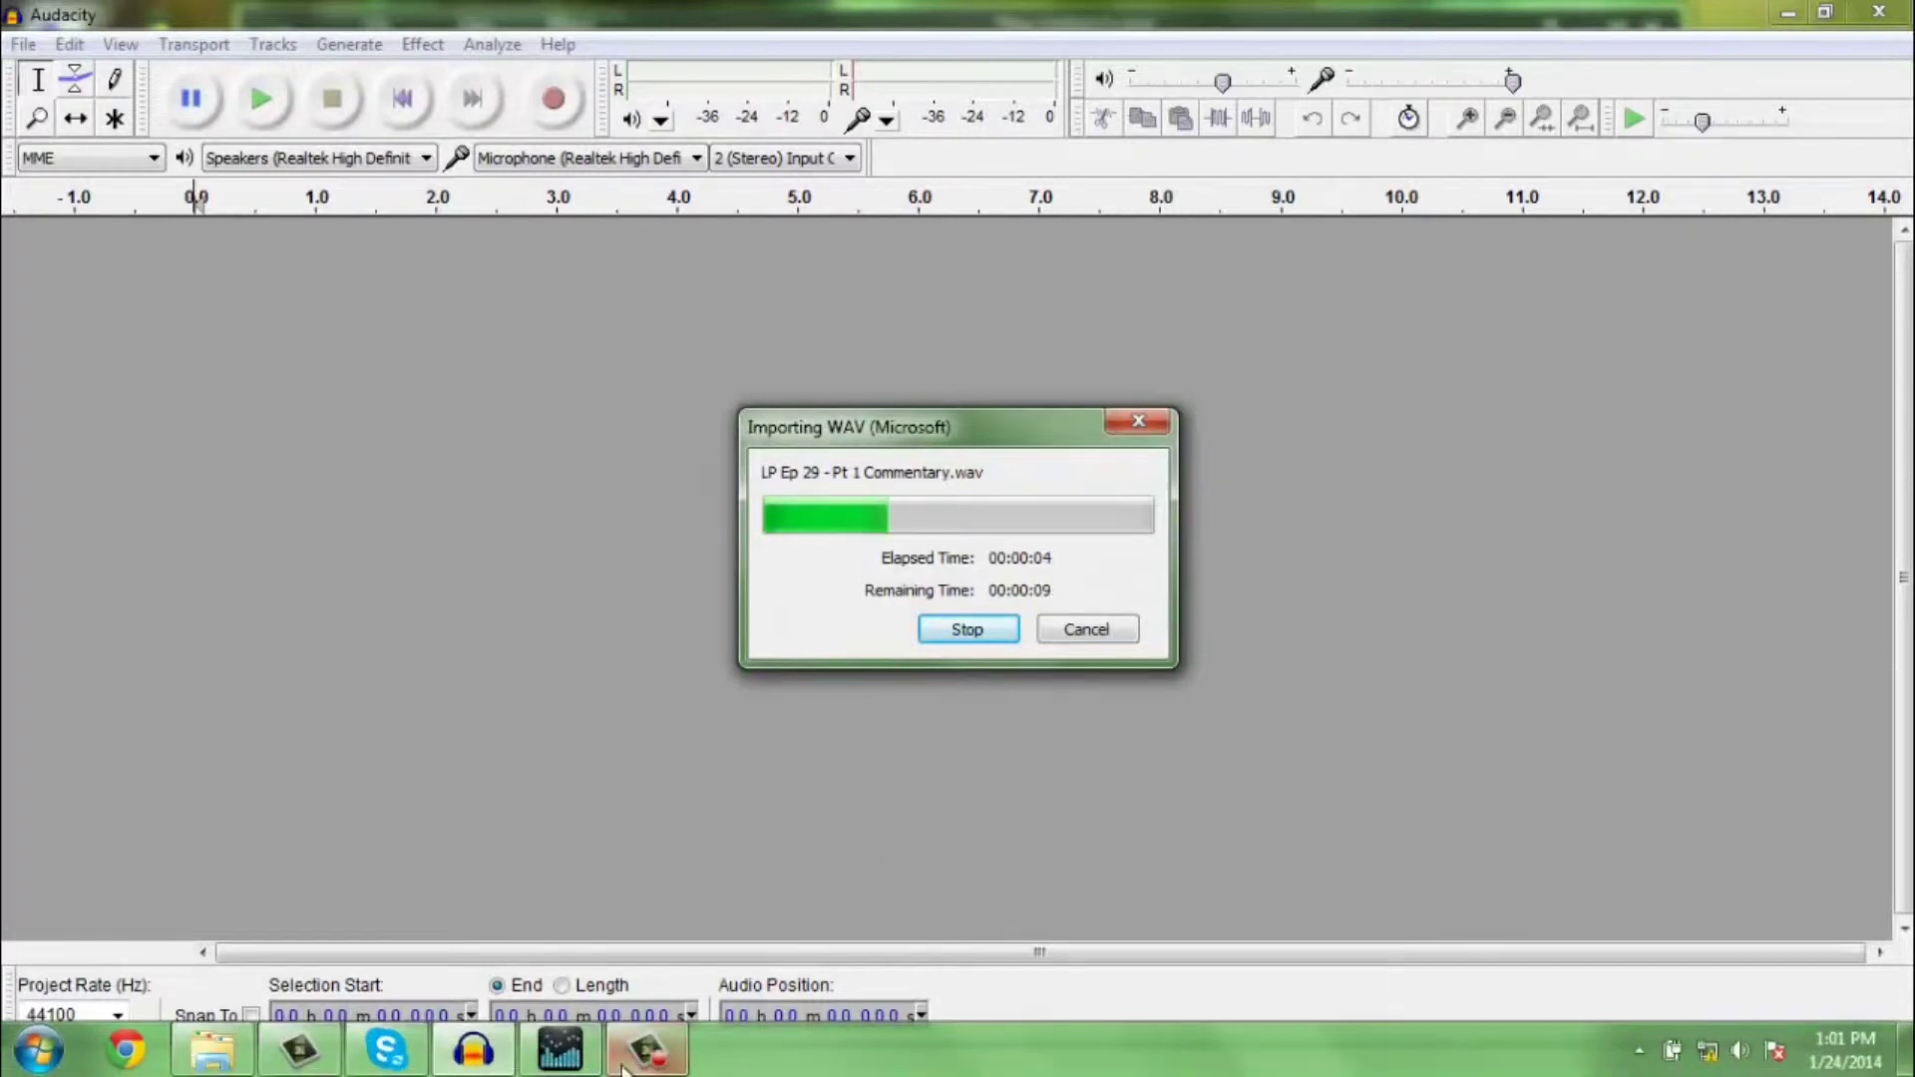
pyautogui.click(559, 1049)
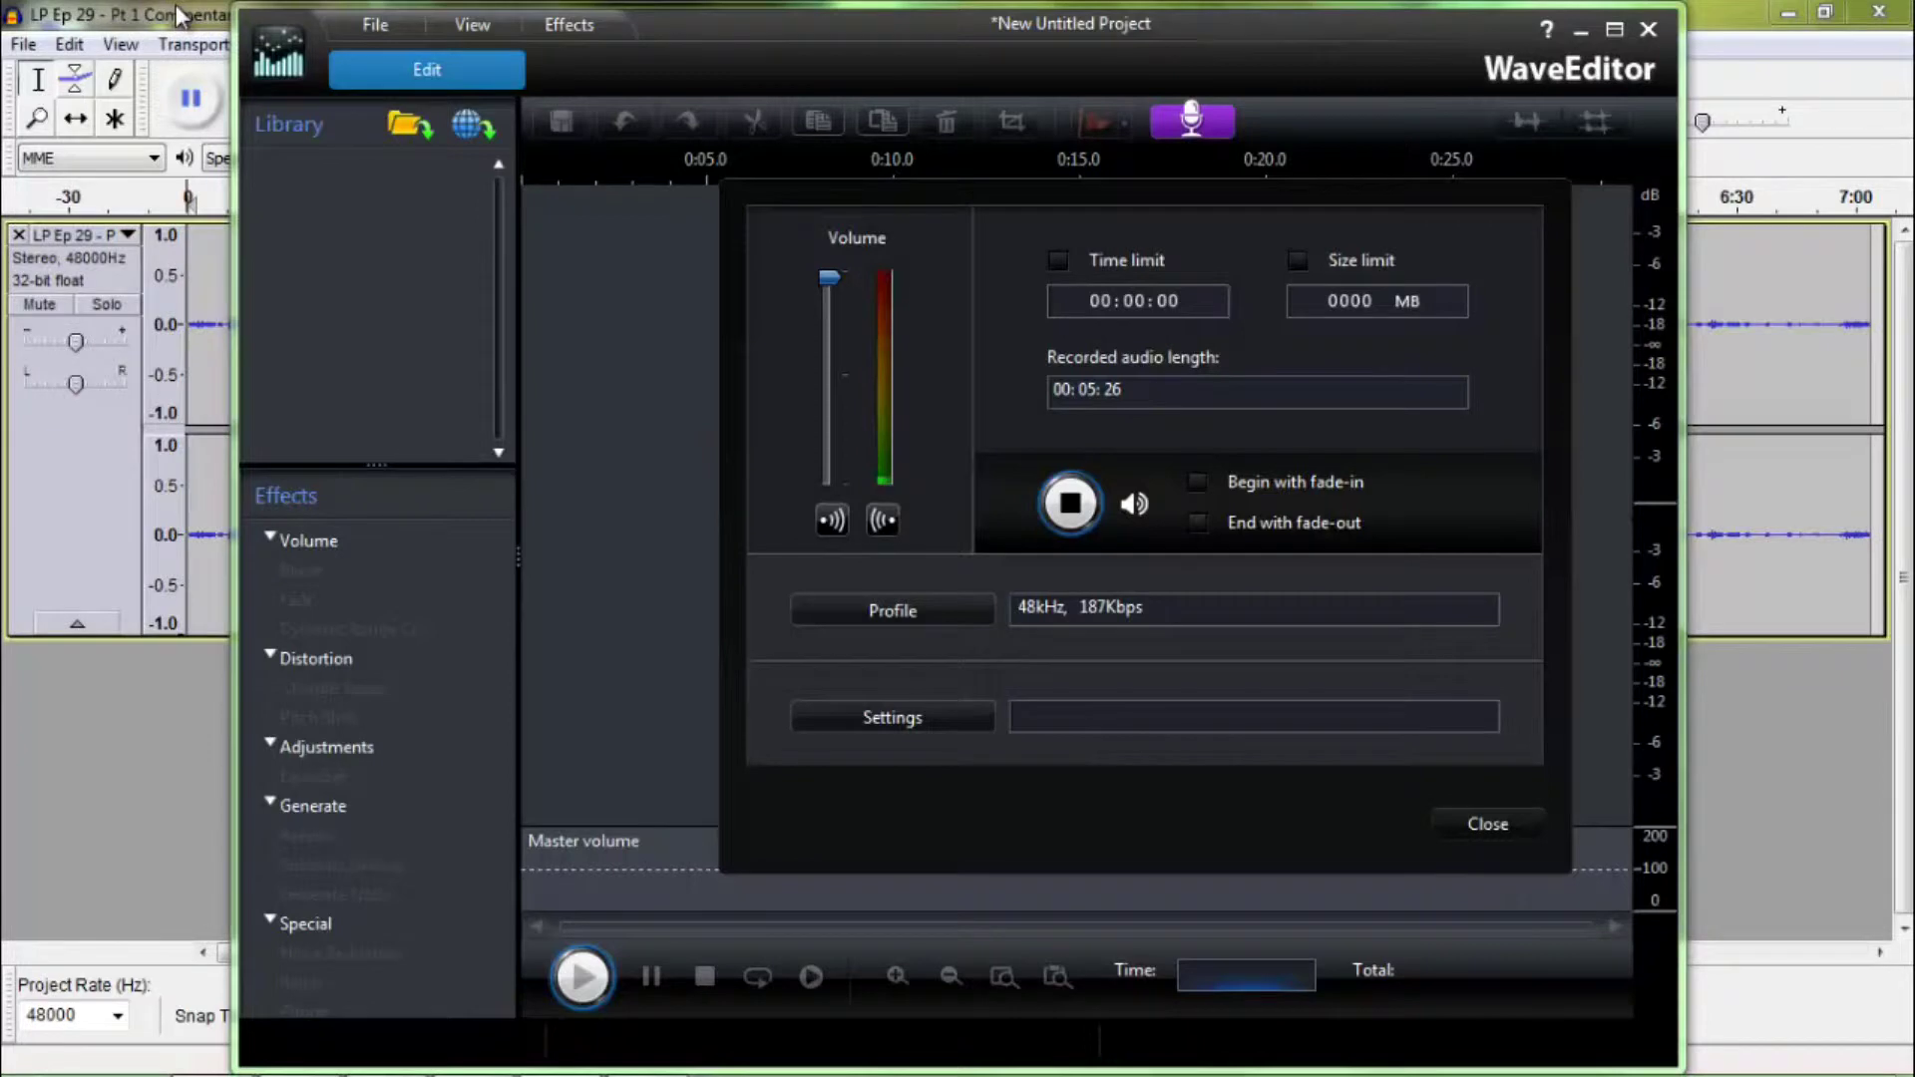
pyautogui.click(175, 4)
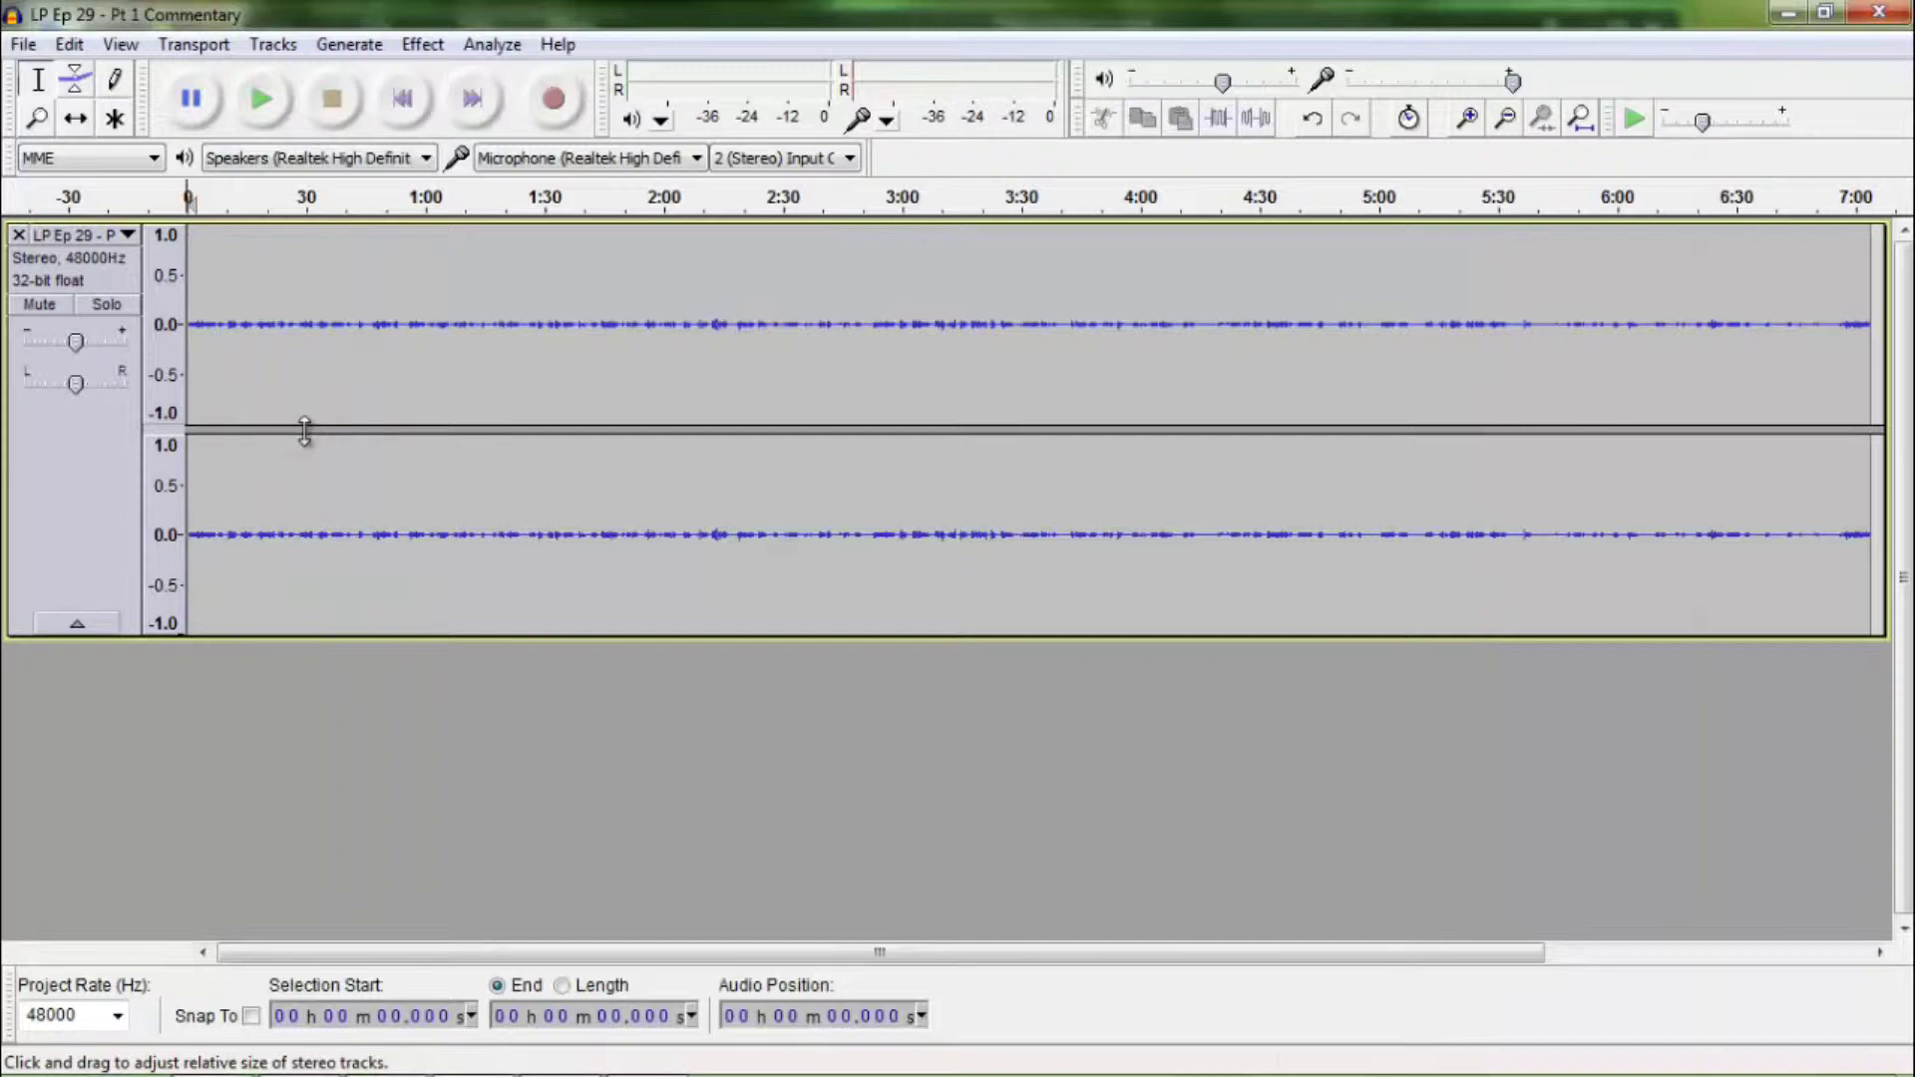
pyautogui.moveTo(409, 1048)
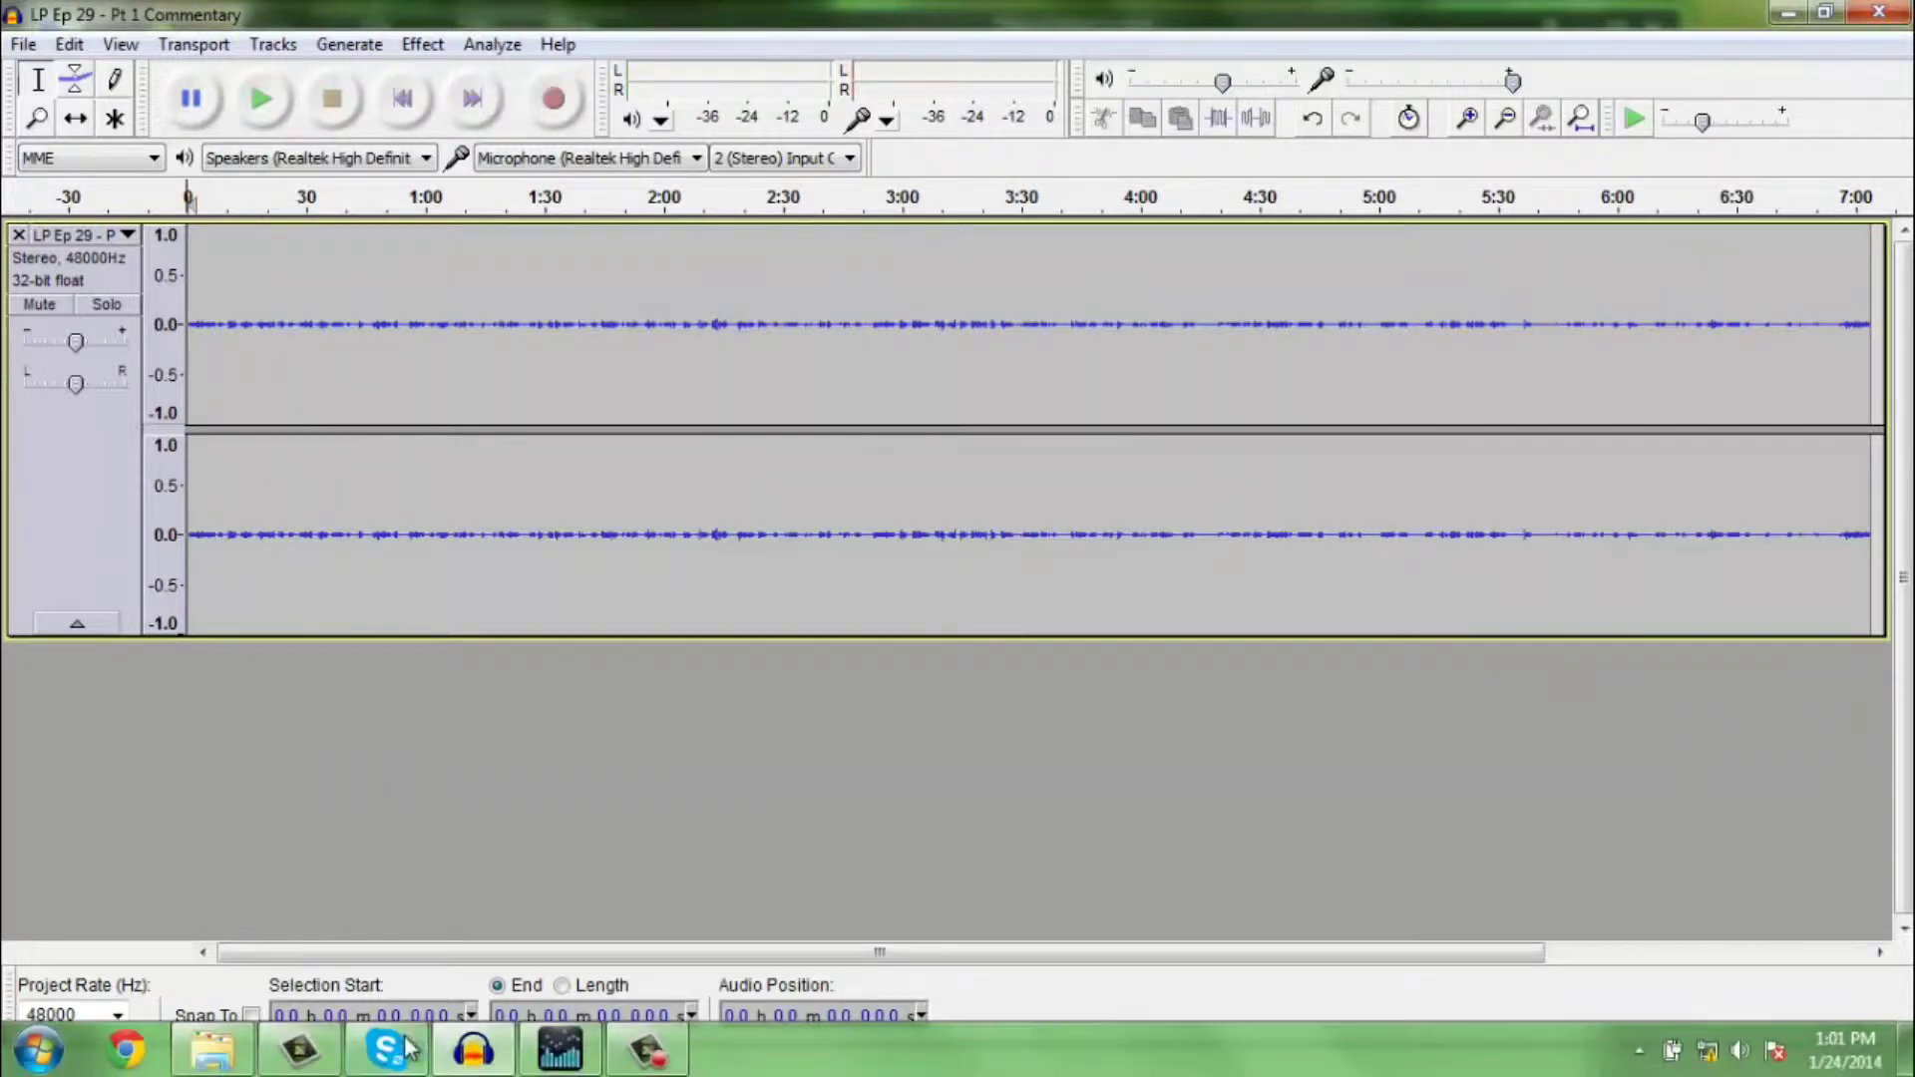
# Preview and apply the Compressor (-4 dB threshold, 2:1 ratio, make-up gain) to the commentary track.
pyautogui.click(417, 46)
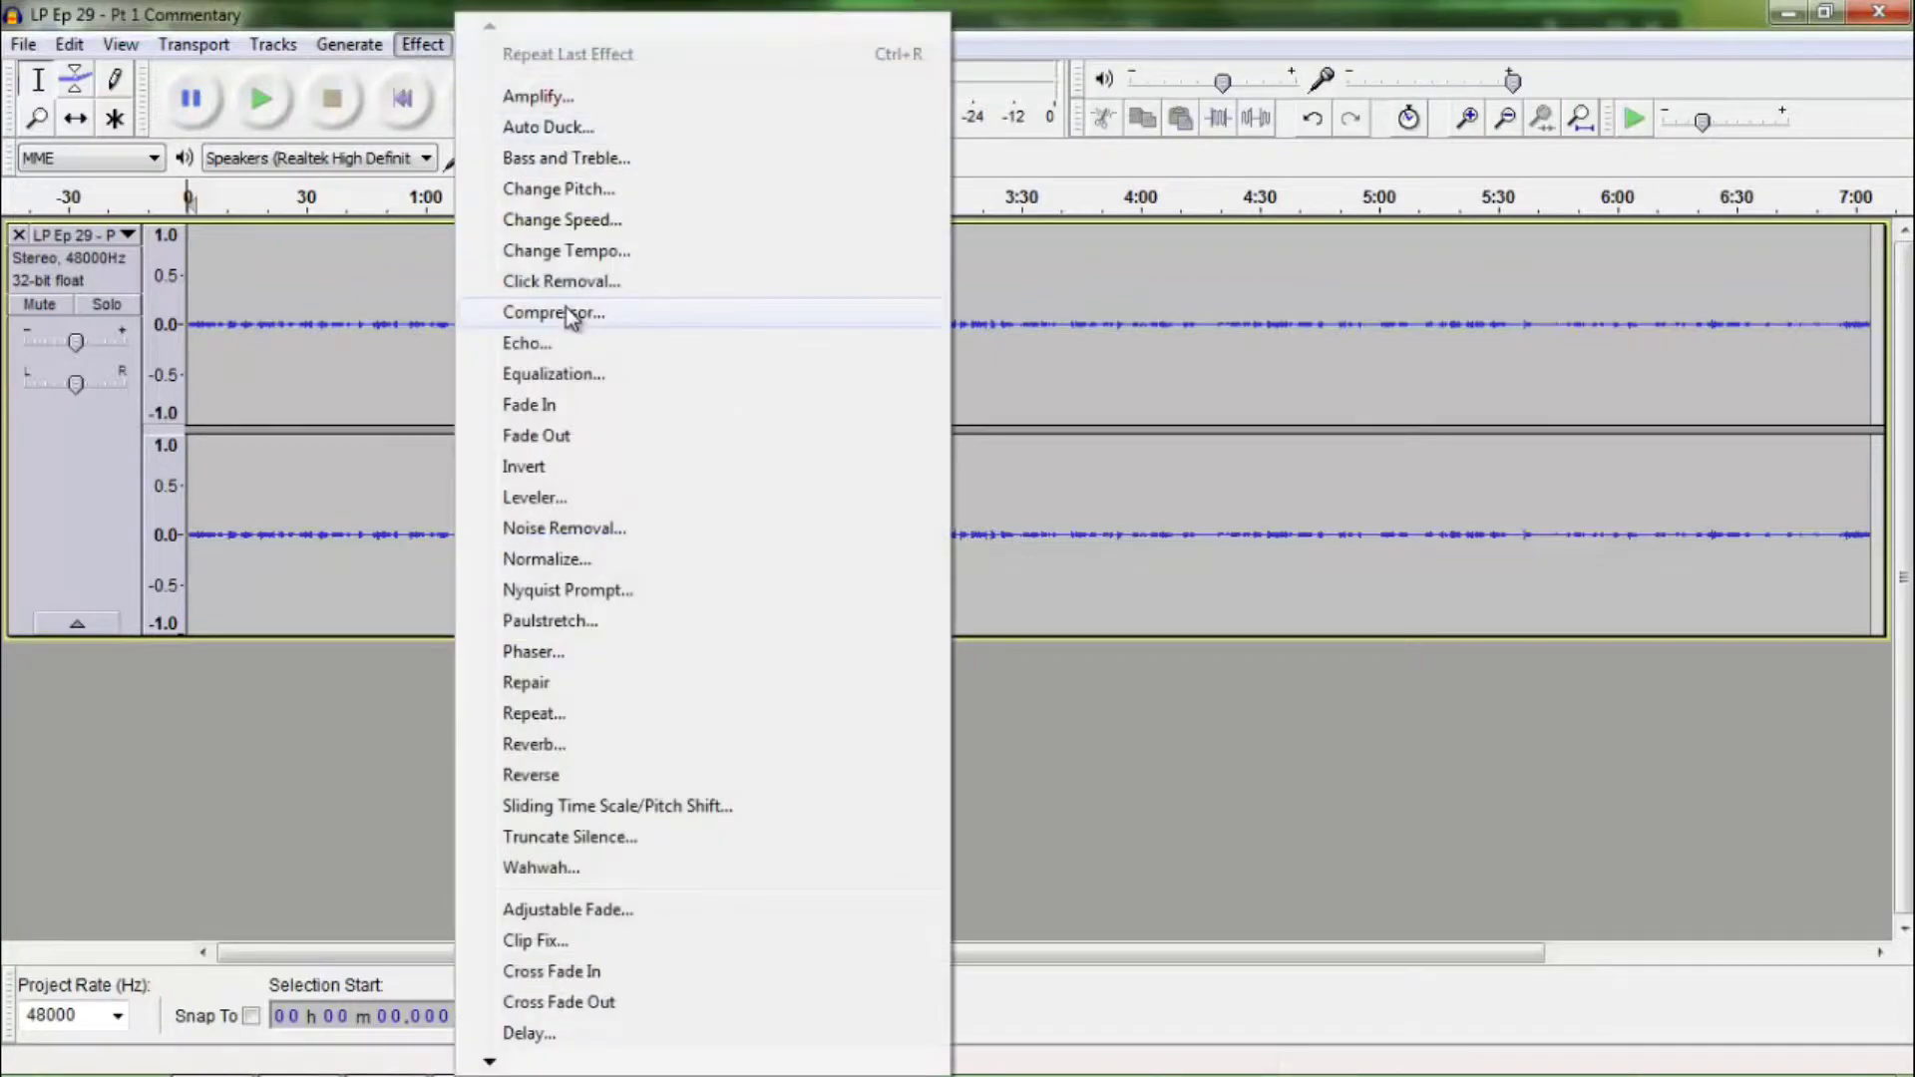
pyautogui.click(569, 313)
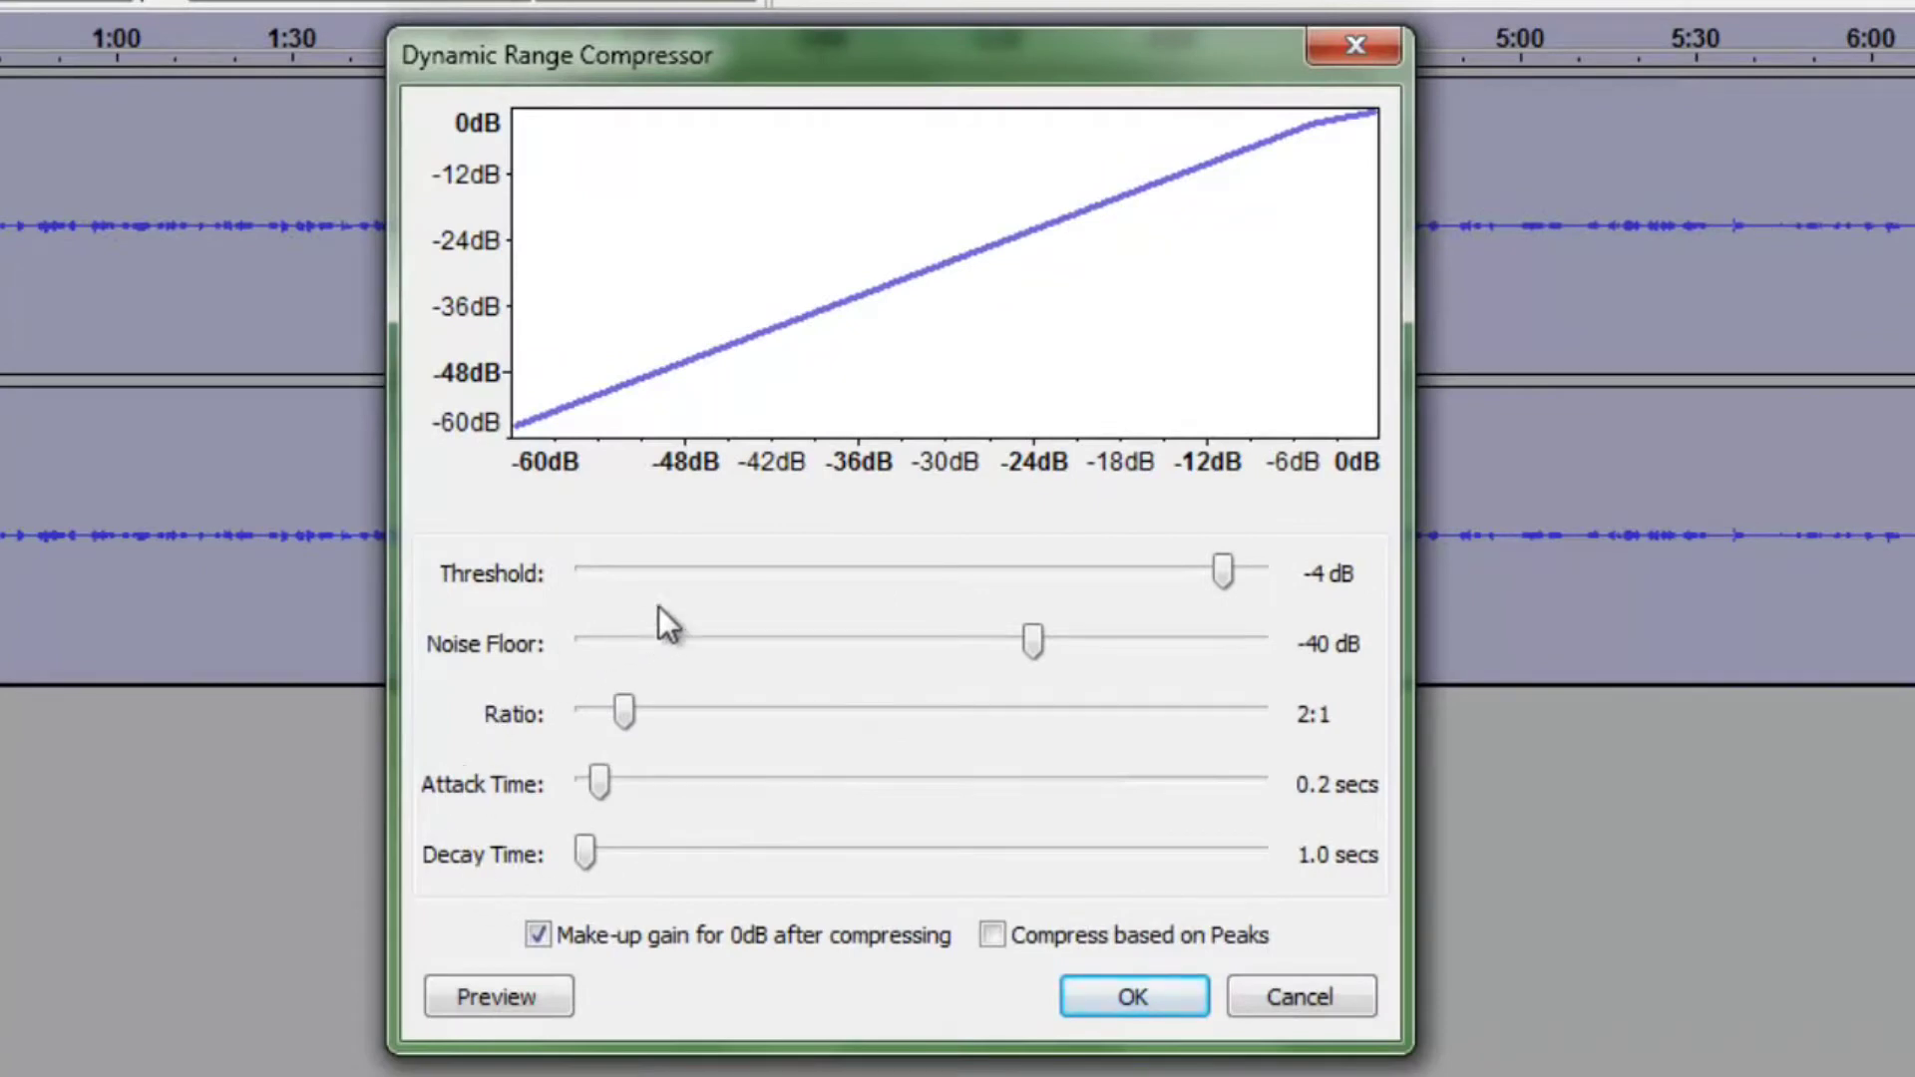
pyautogui.click(500, 1000)
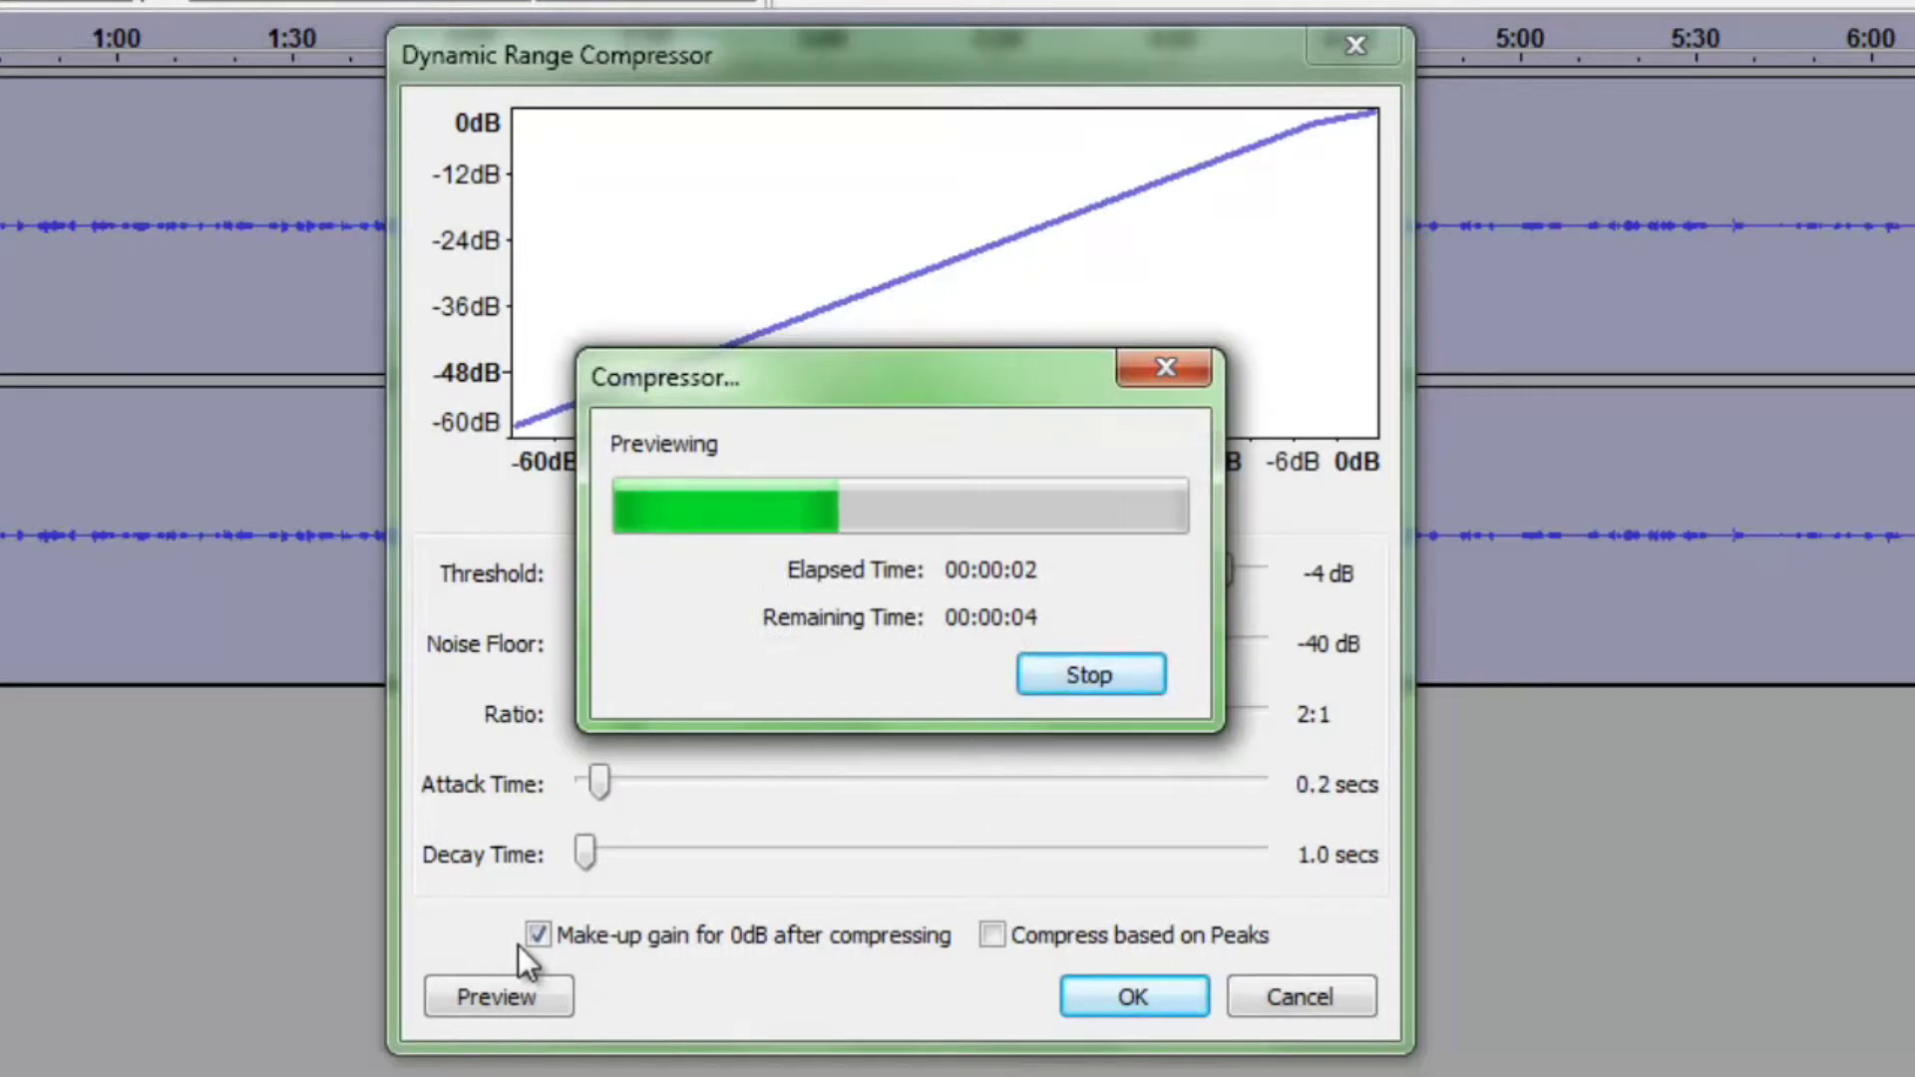
pyautogui.click(1077, 666)
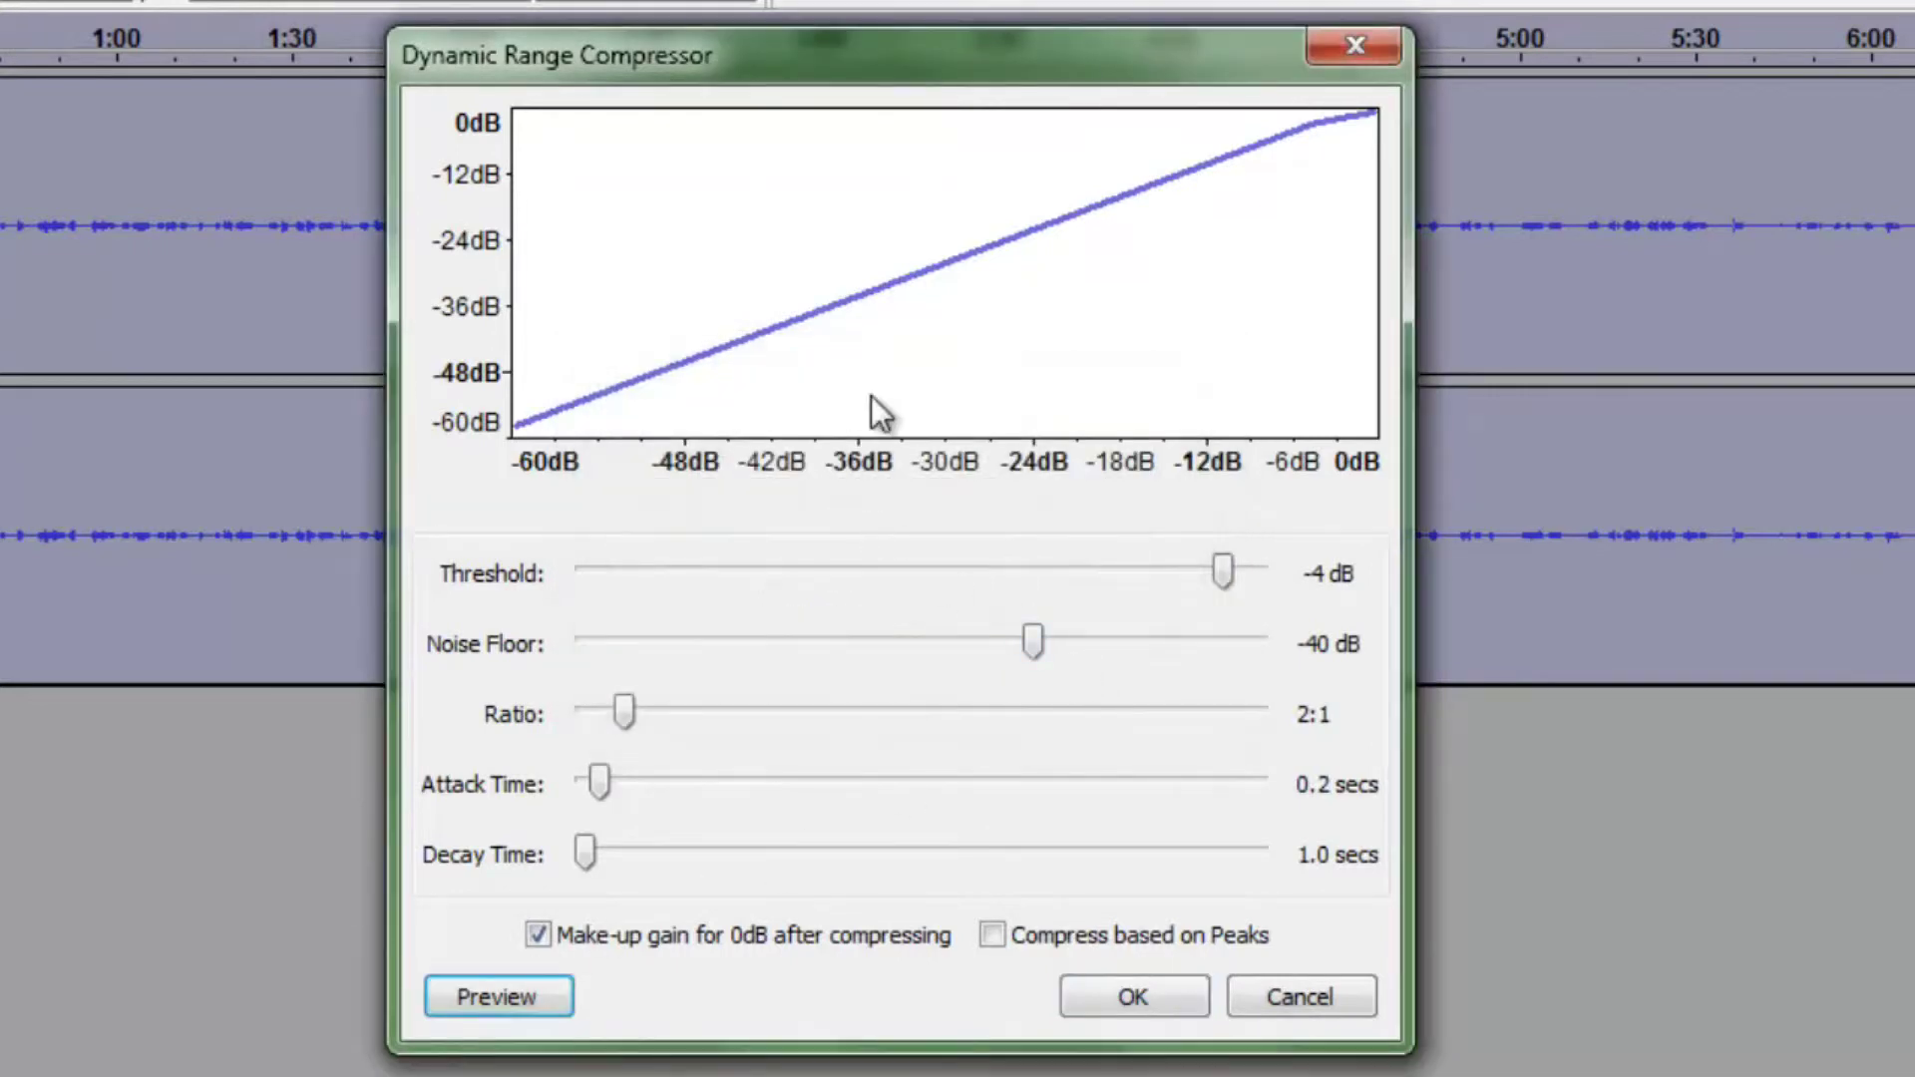
pyautogui.click(1117, 997)
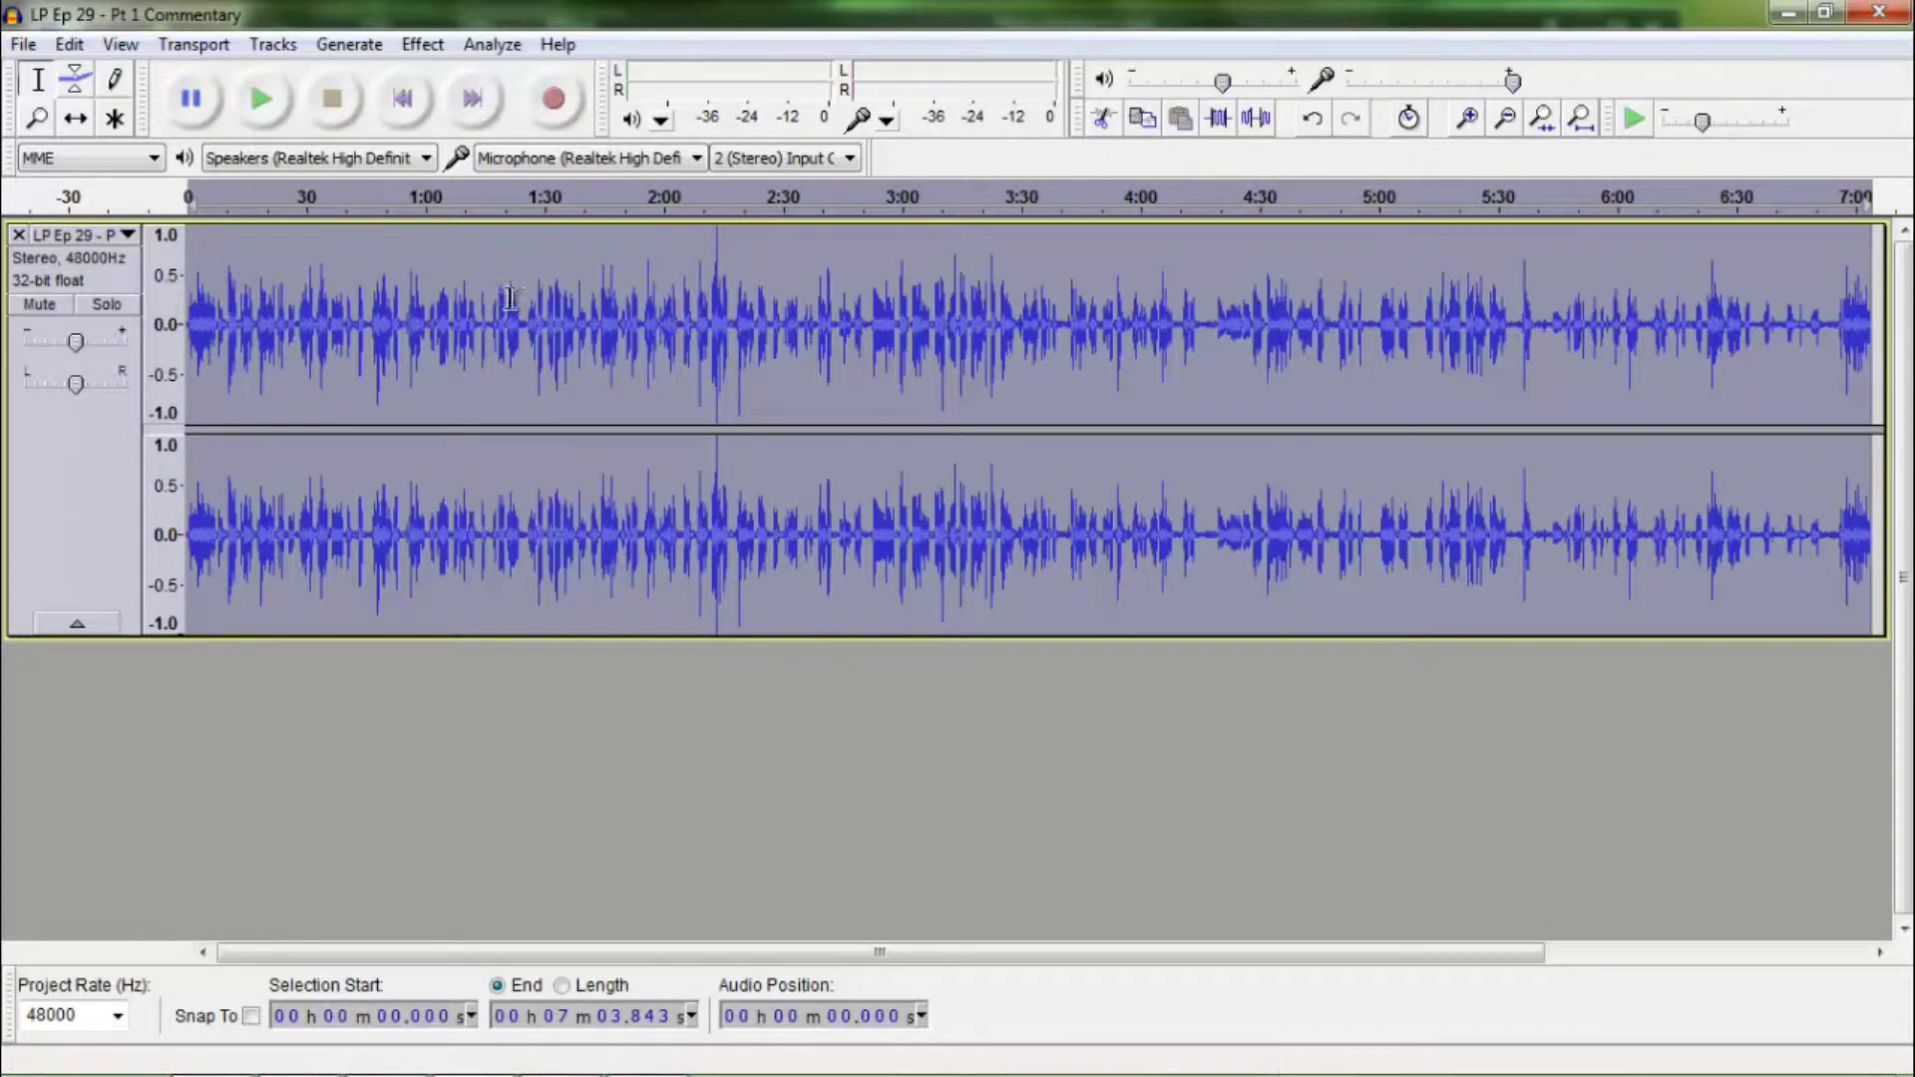
# Play from 4:14 to check it, then select the noise-only stretch from 4:14 to about 4:19.
pyautogui.click(1198, 329)
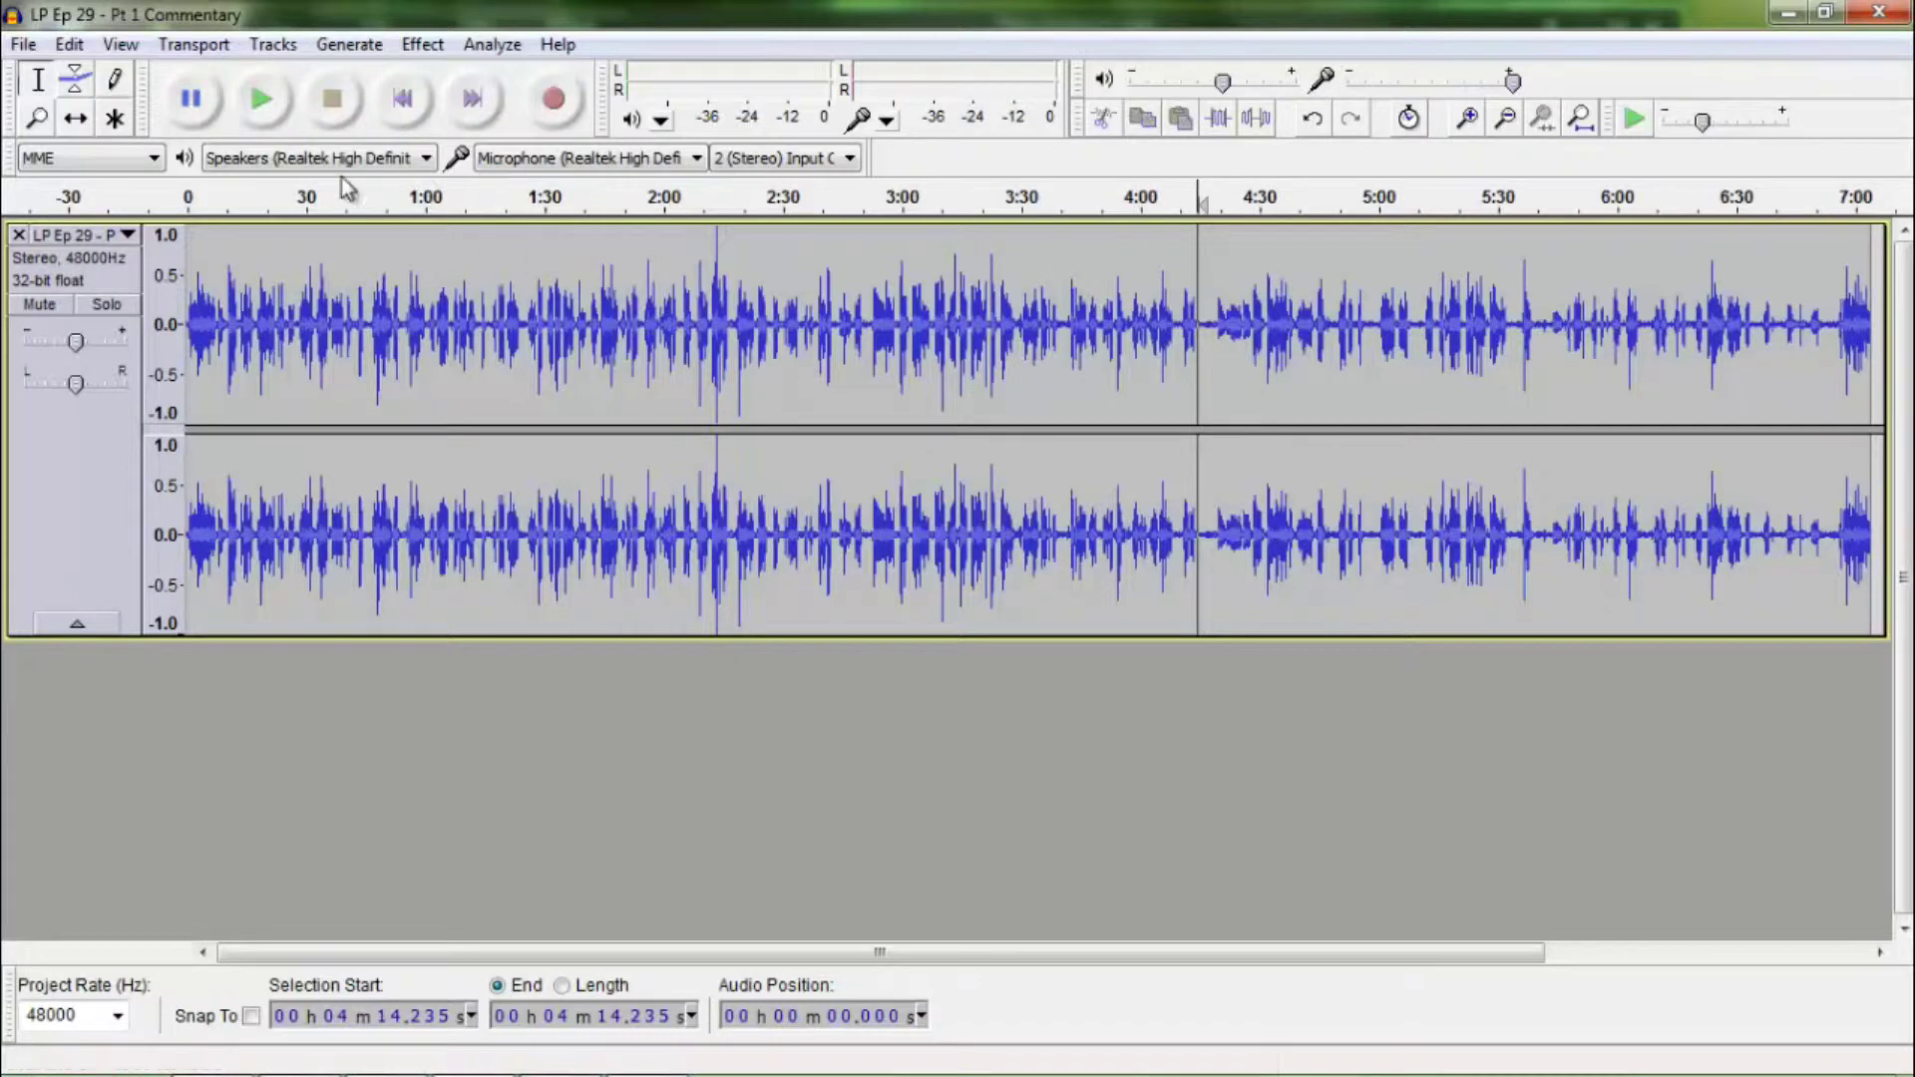
pyautogui.click(259, 98)
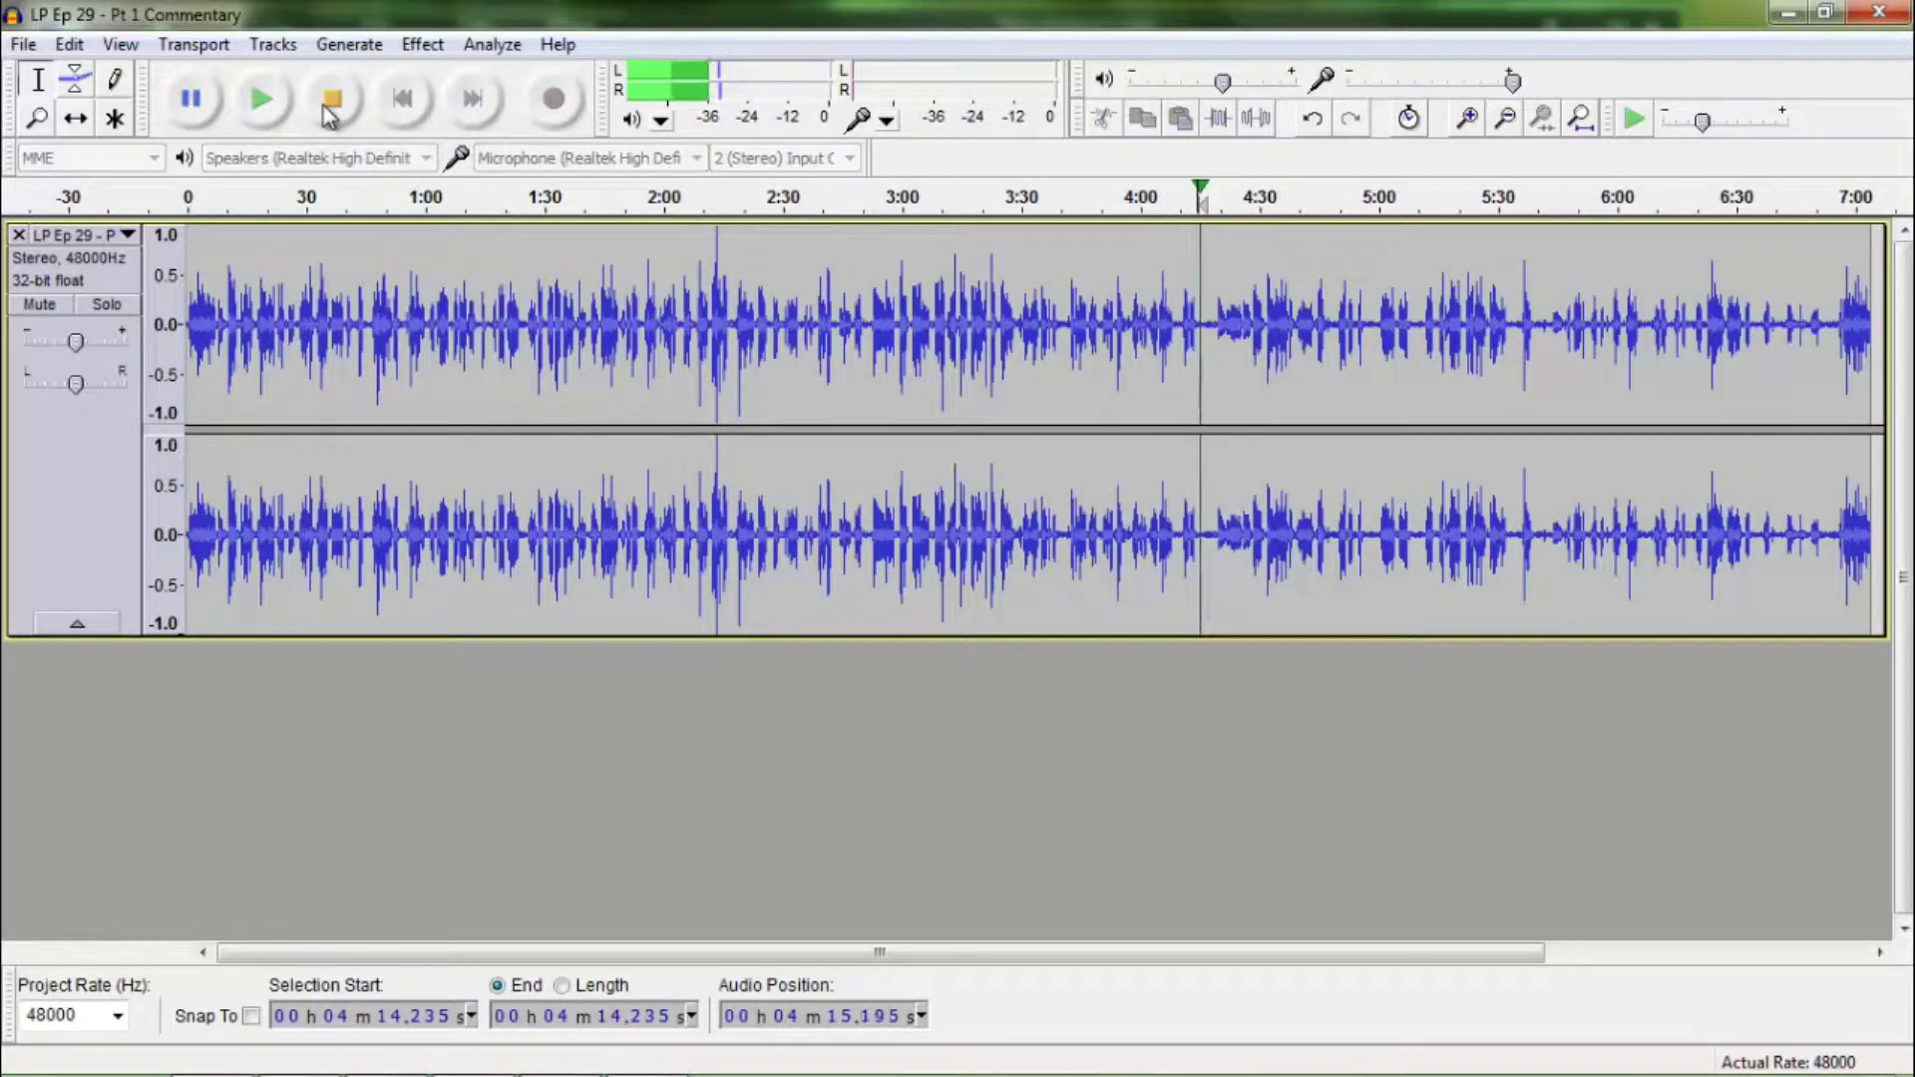
pyautogui.click(325, 118)
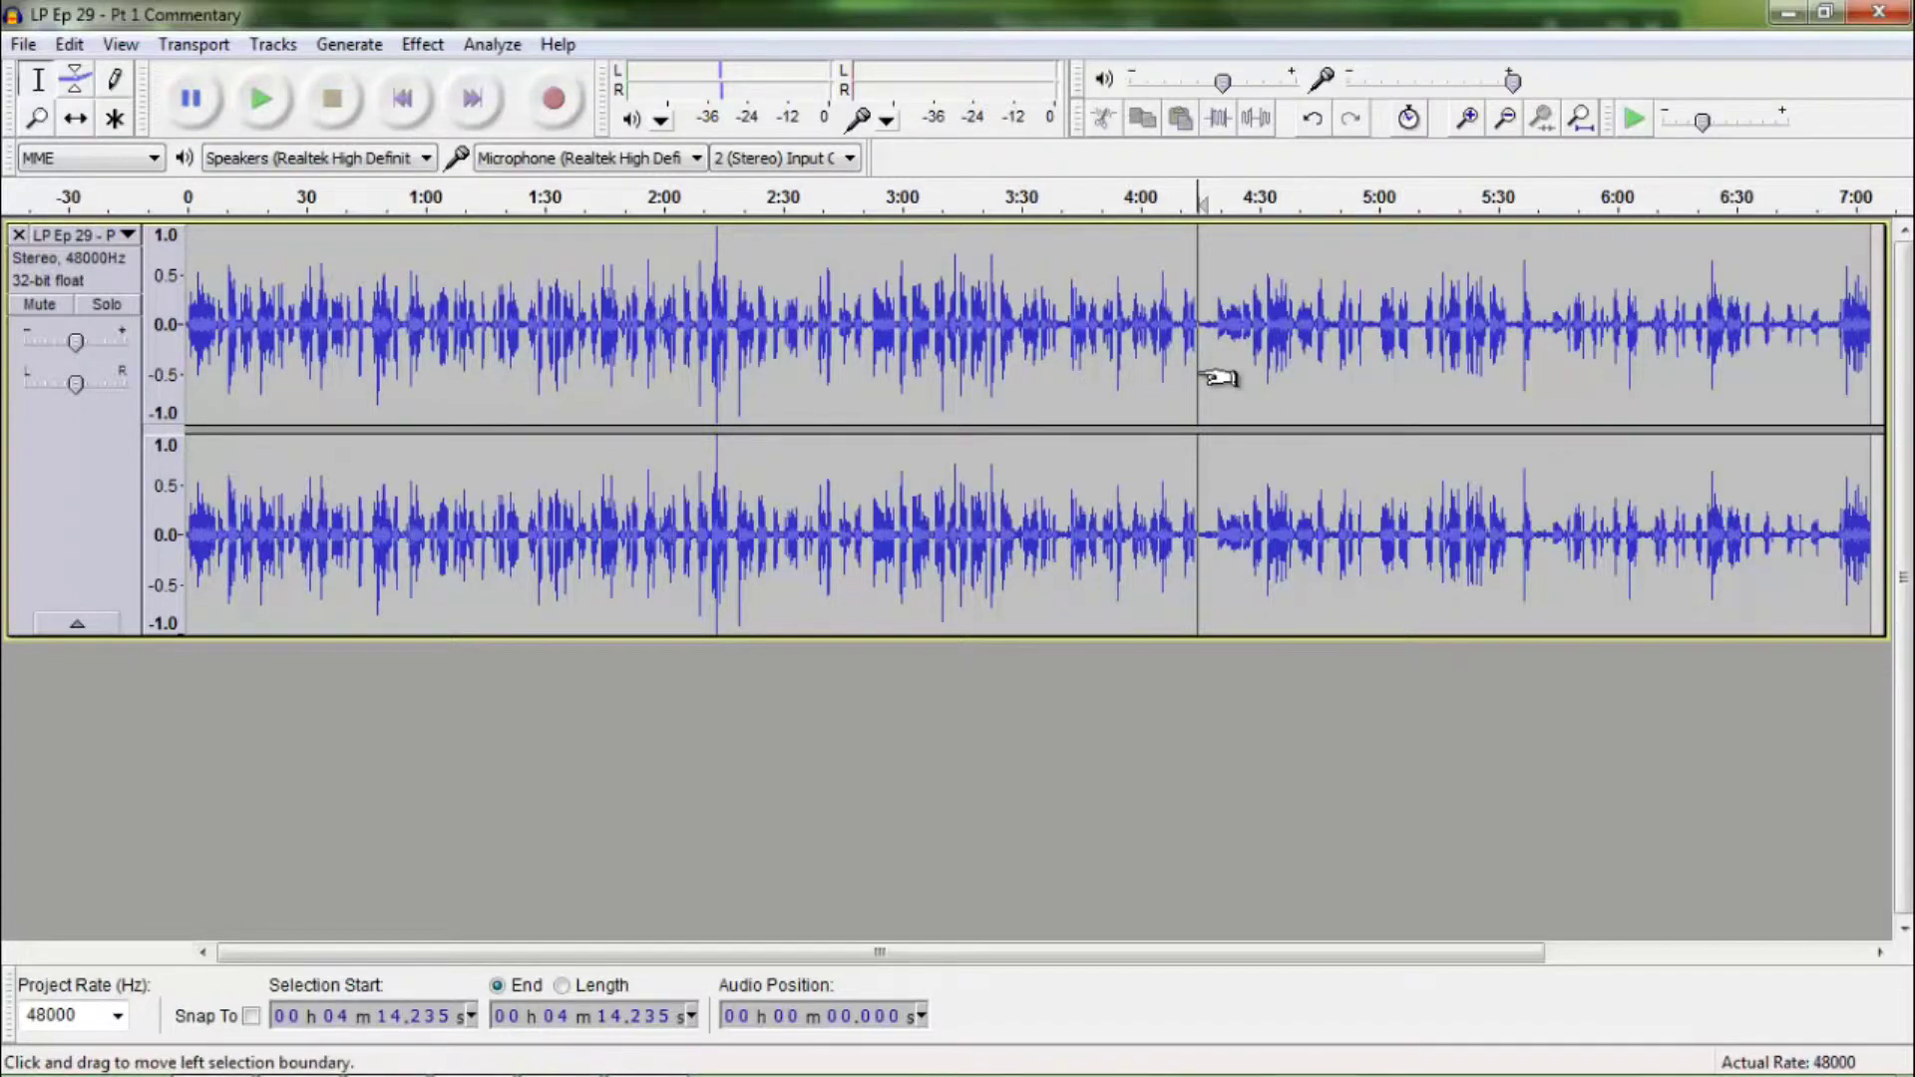
pyautogui.moveTo(1201, 376); pyautogui.dragTo(1221, 378)
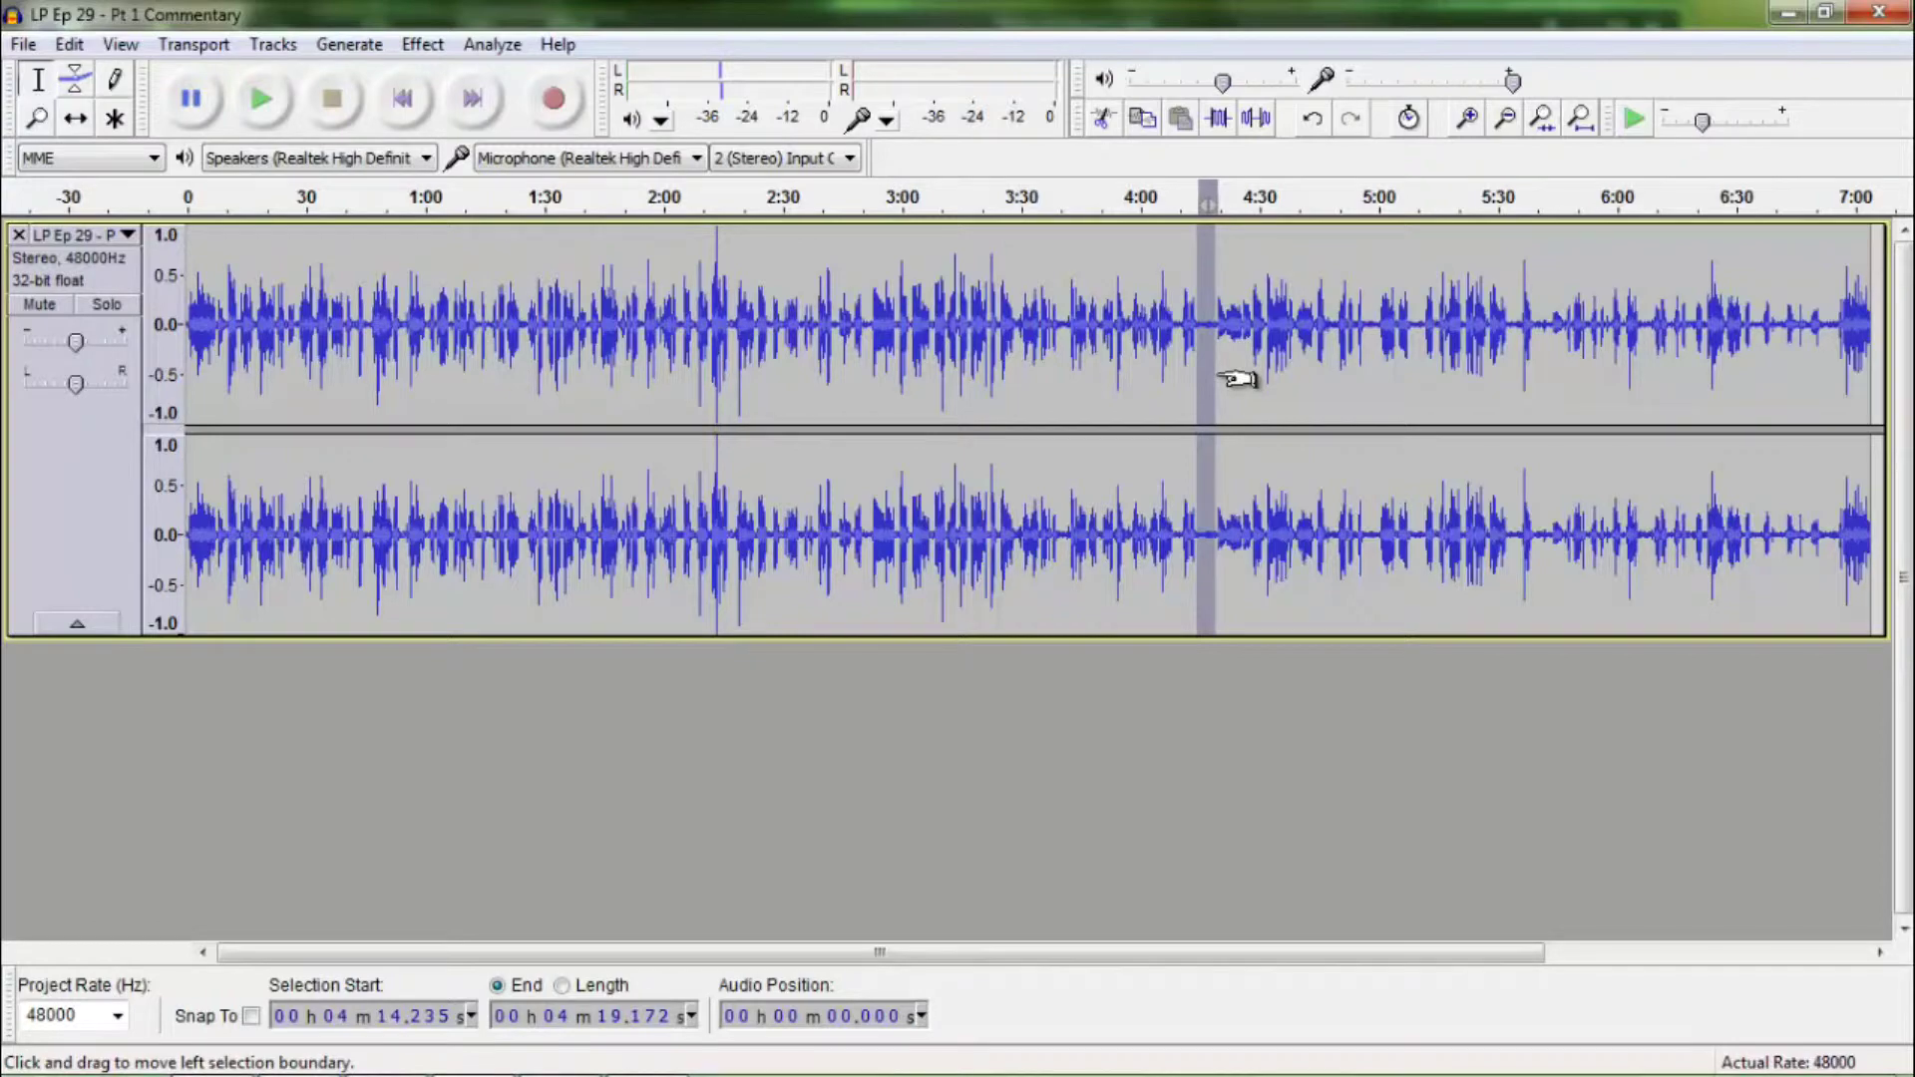
pyautogui.click(423, 44)
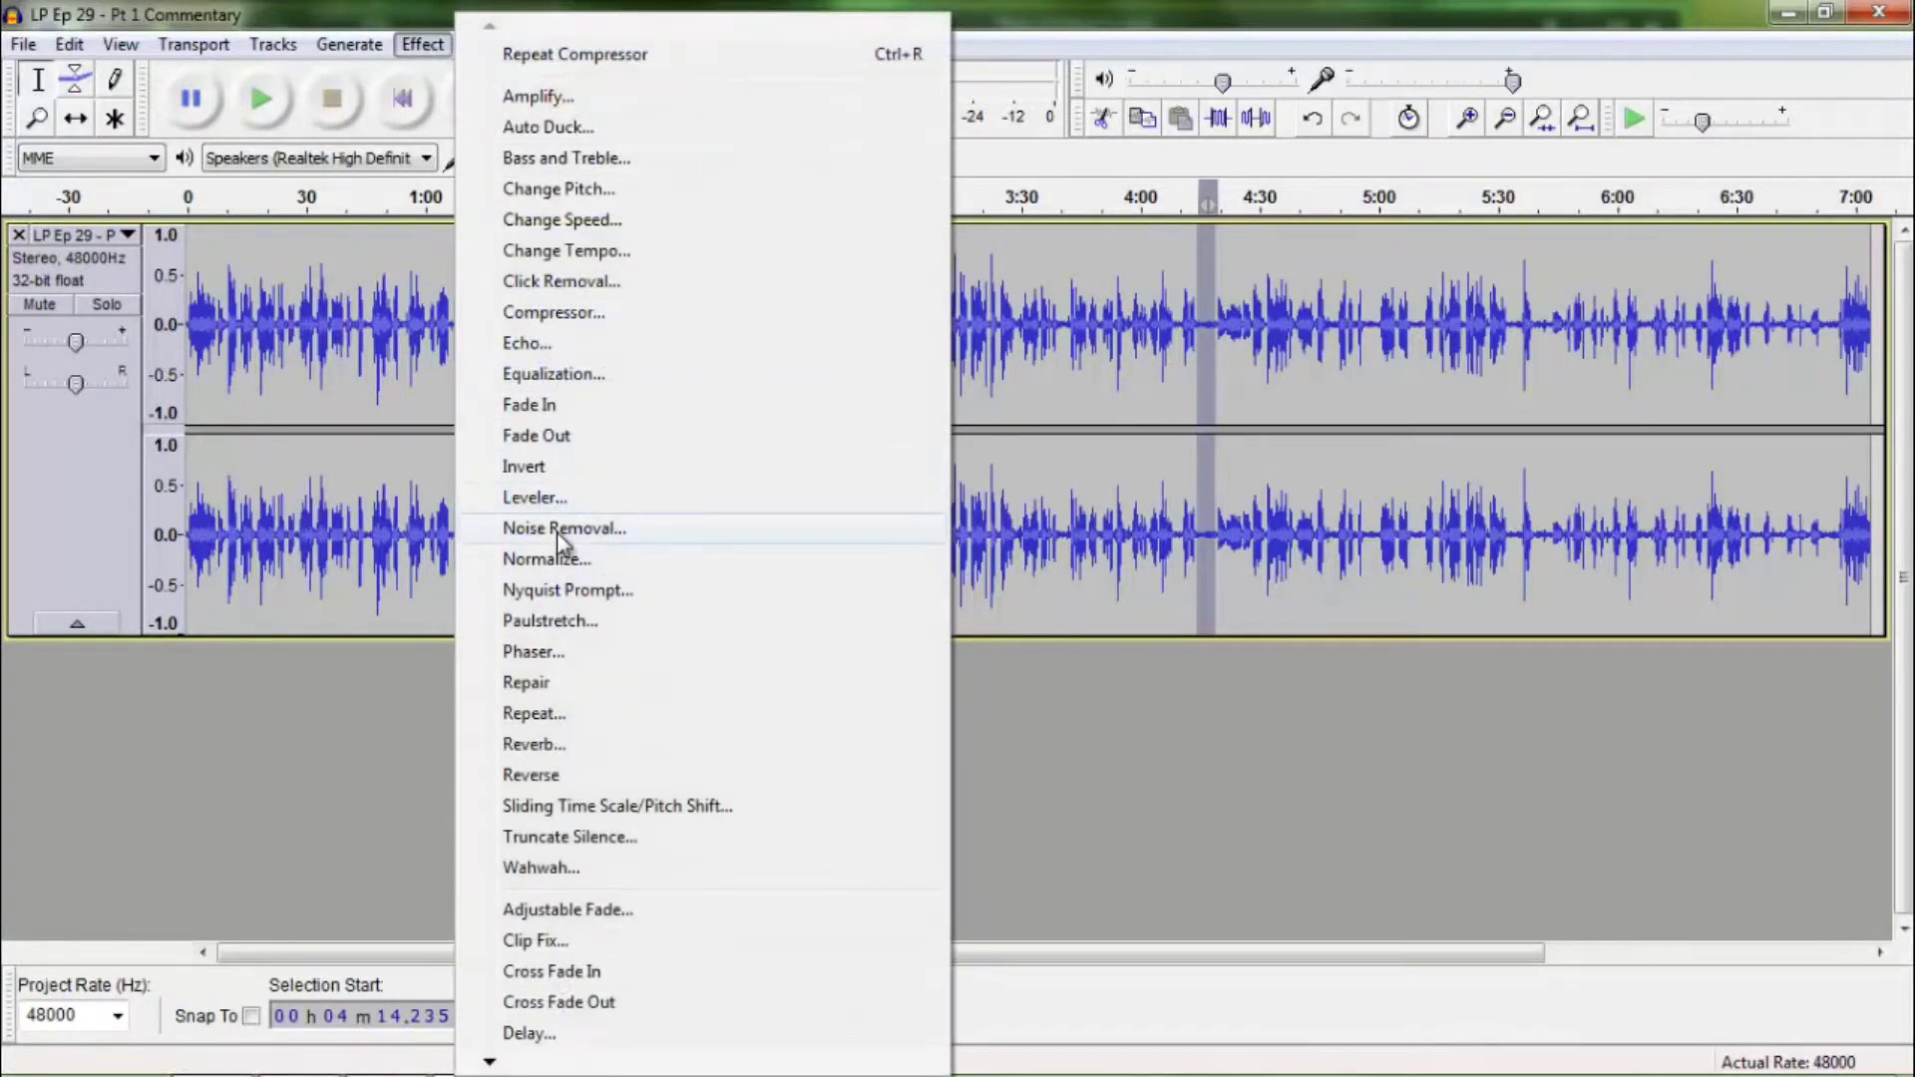
# Get a noise profile from the selected 4:14–4:19 stretch in Noise Removal.
pyautogui.click(557, 530)
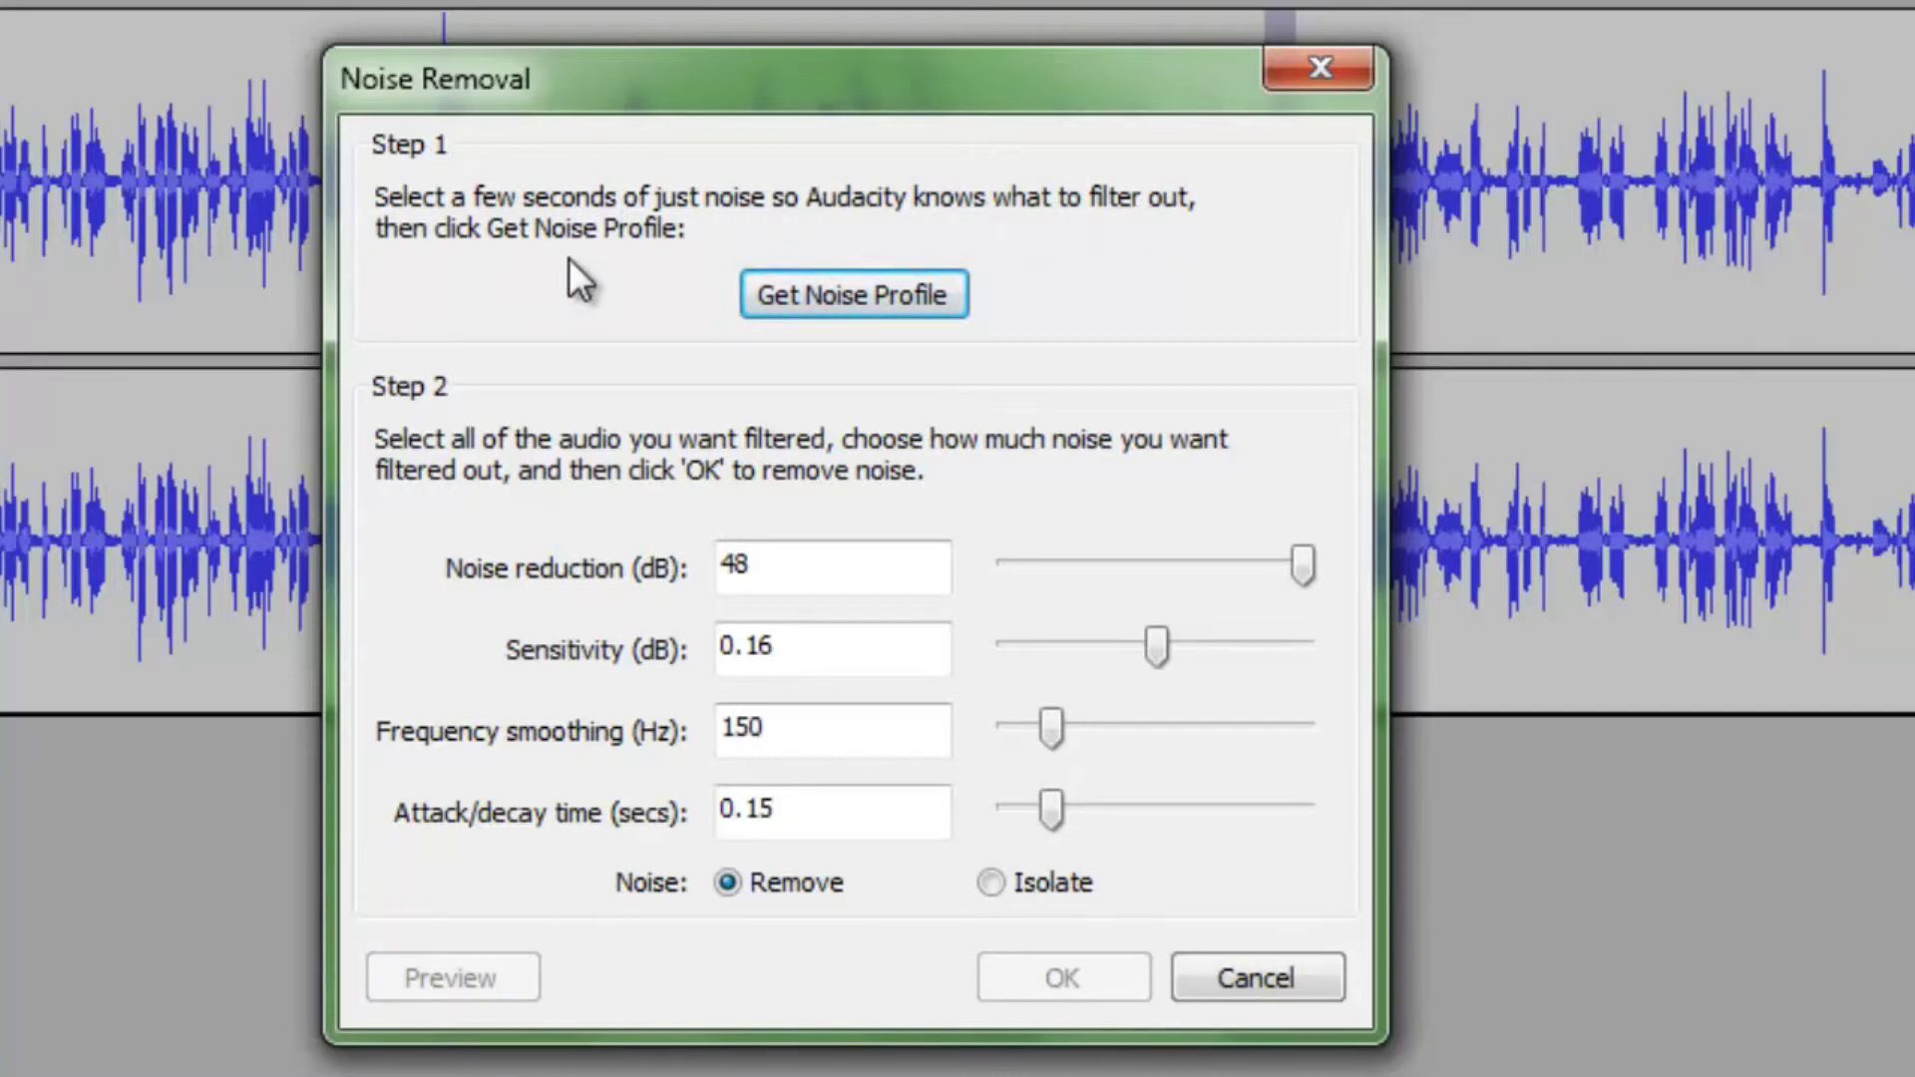
pyautogui.moveTo(1015, 82); pyautogui.dragTo(677, 70)
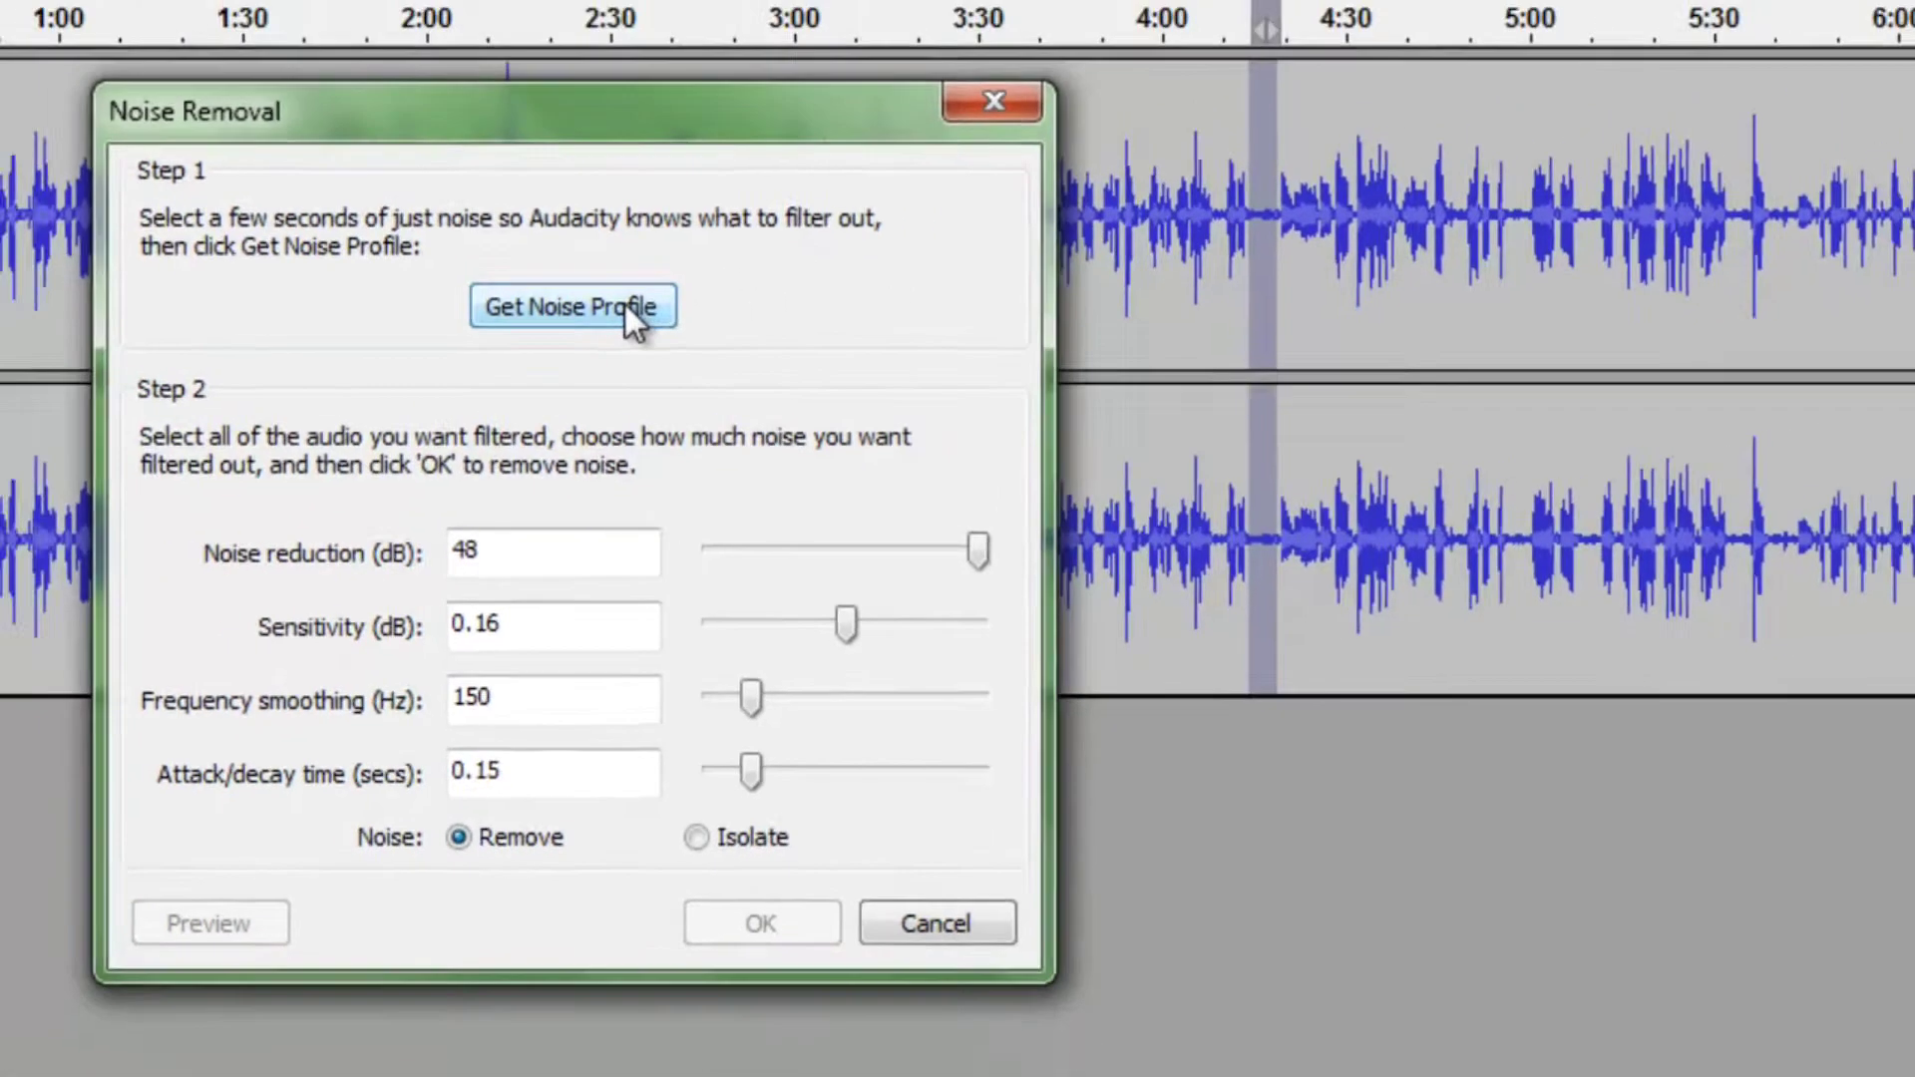
pyautogui.click(573, 282)
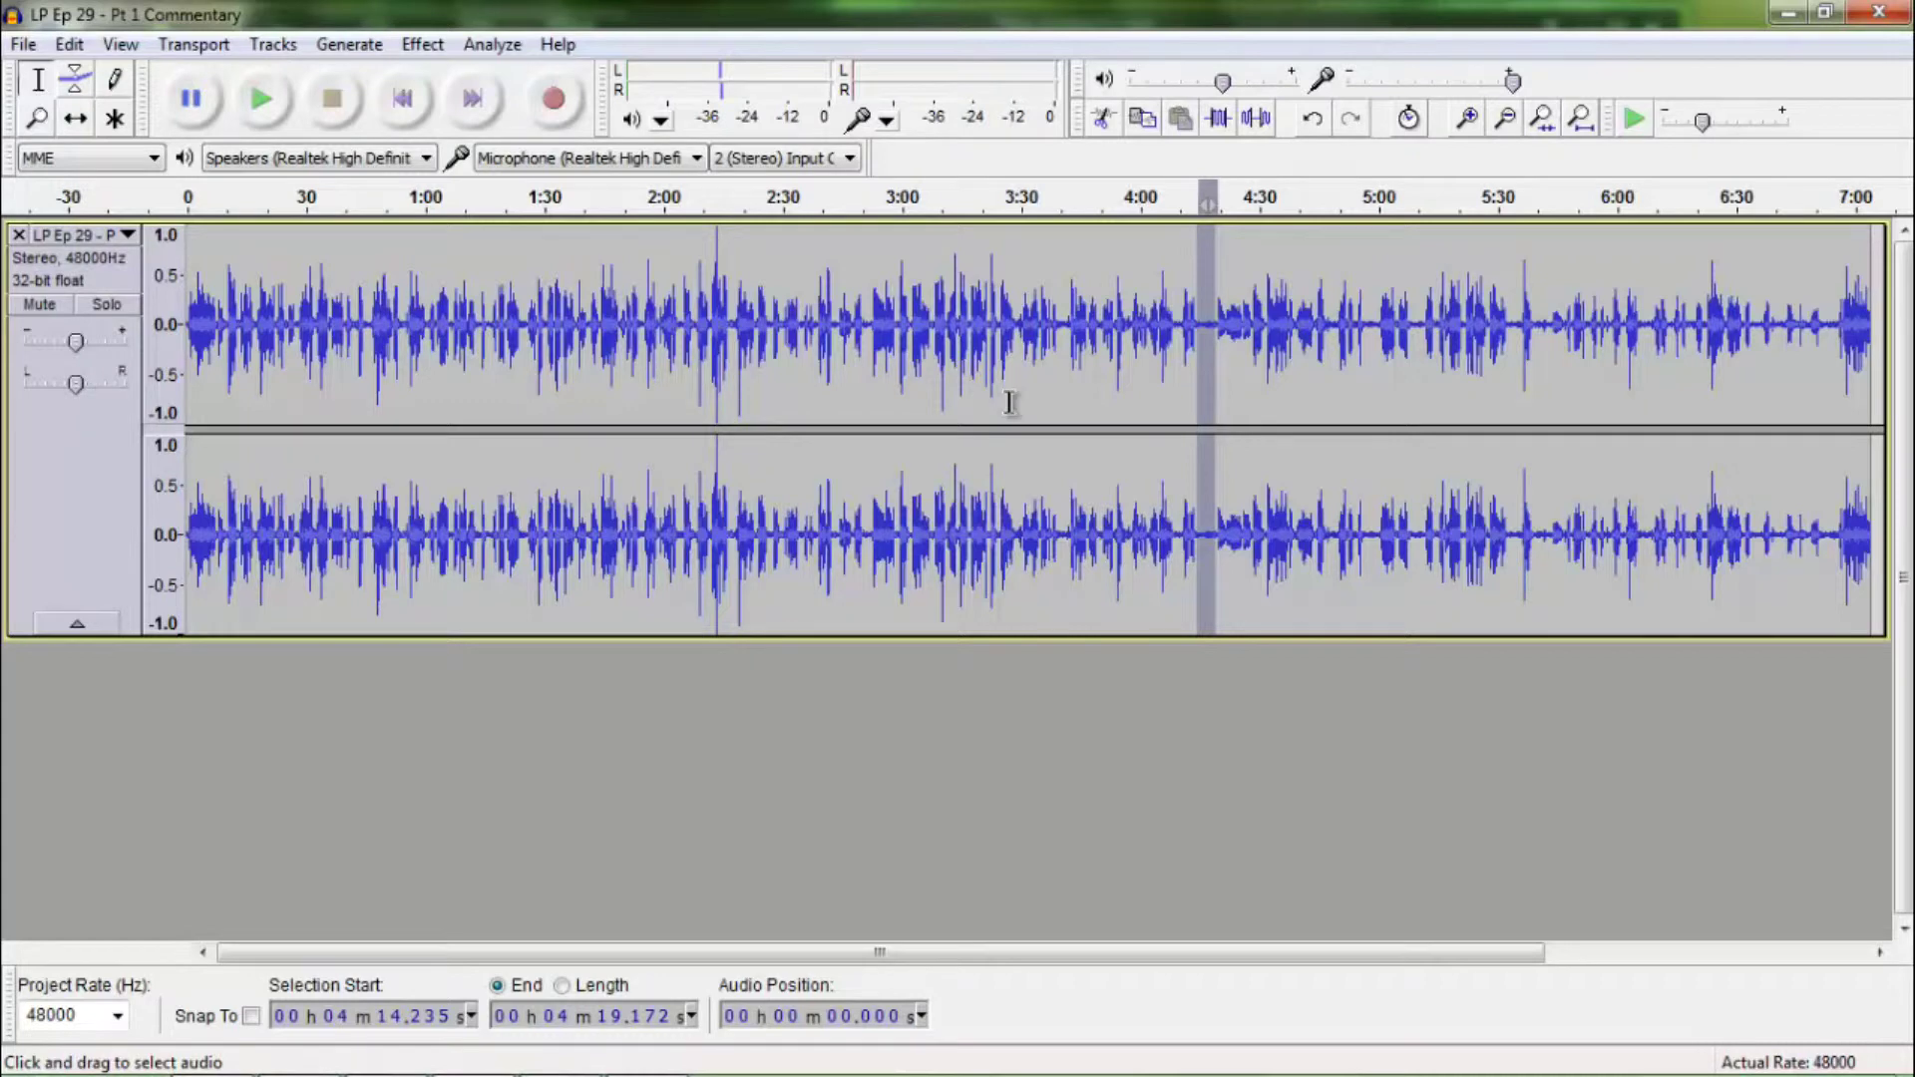
# Select the whole commentary track and apply Noise Removal with 48 dB reduction.
pyautogui.click(1010, 402)
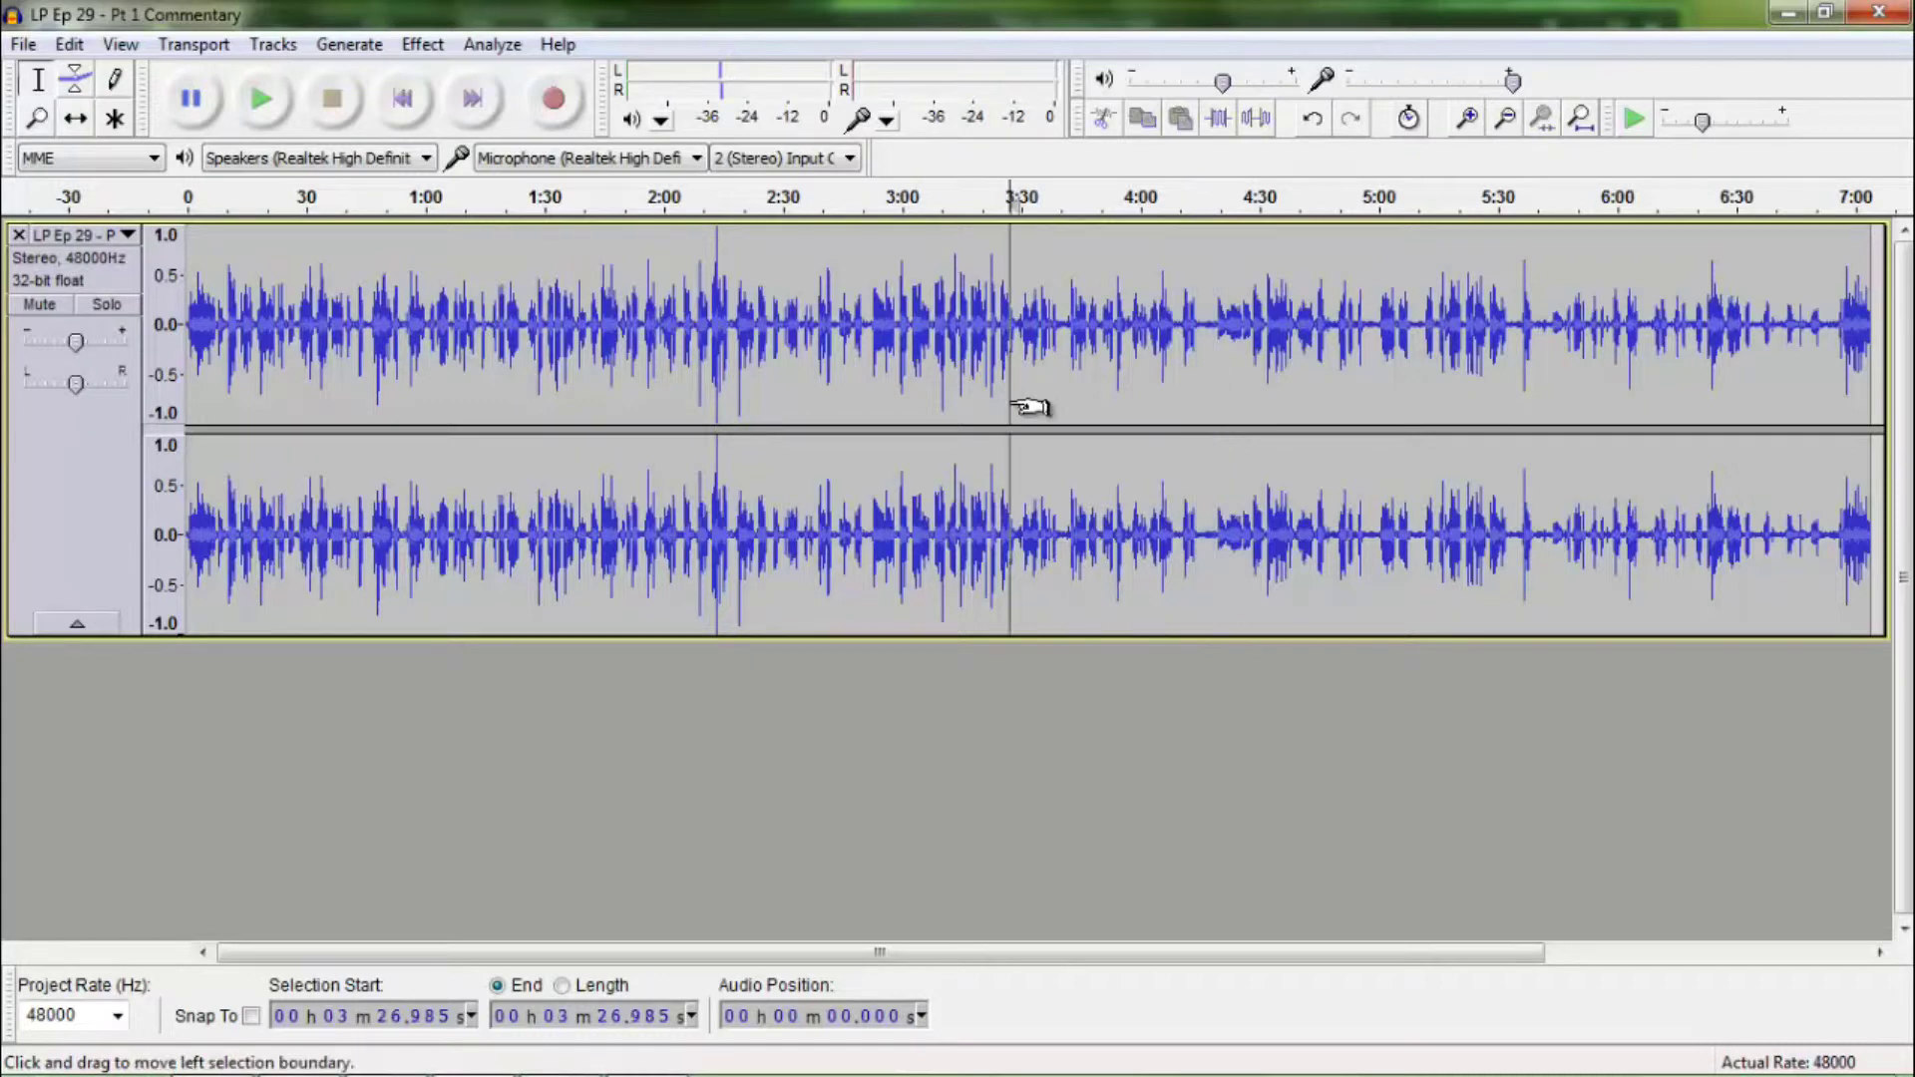
pyautogui.hotkey('ctrl', 'a')
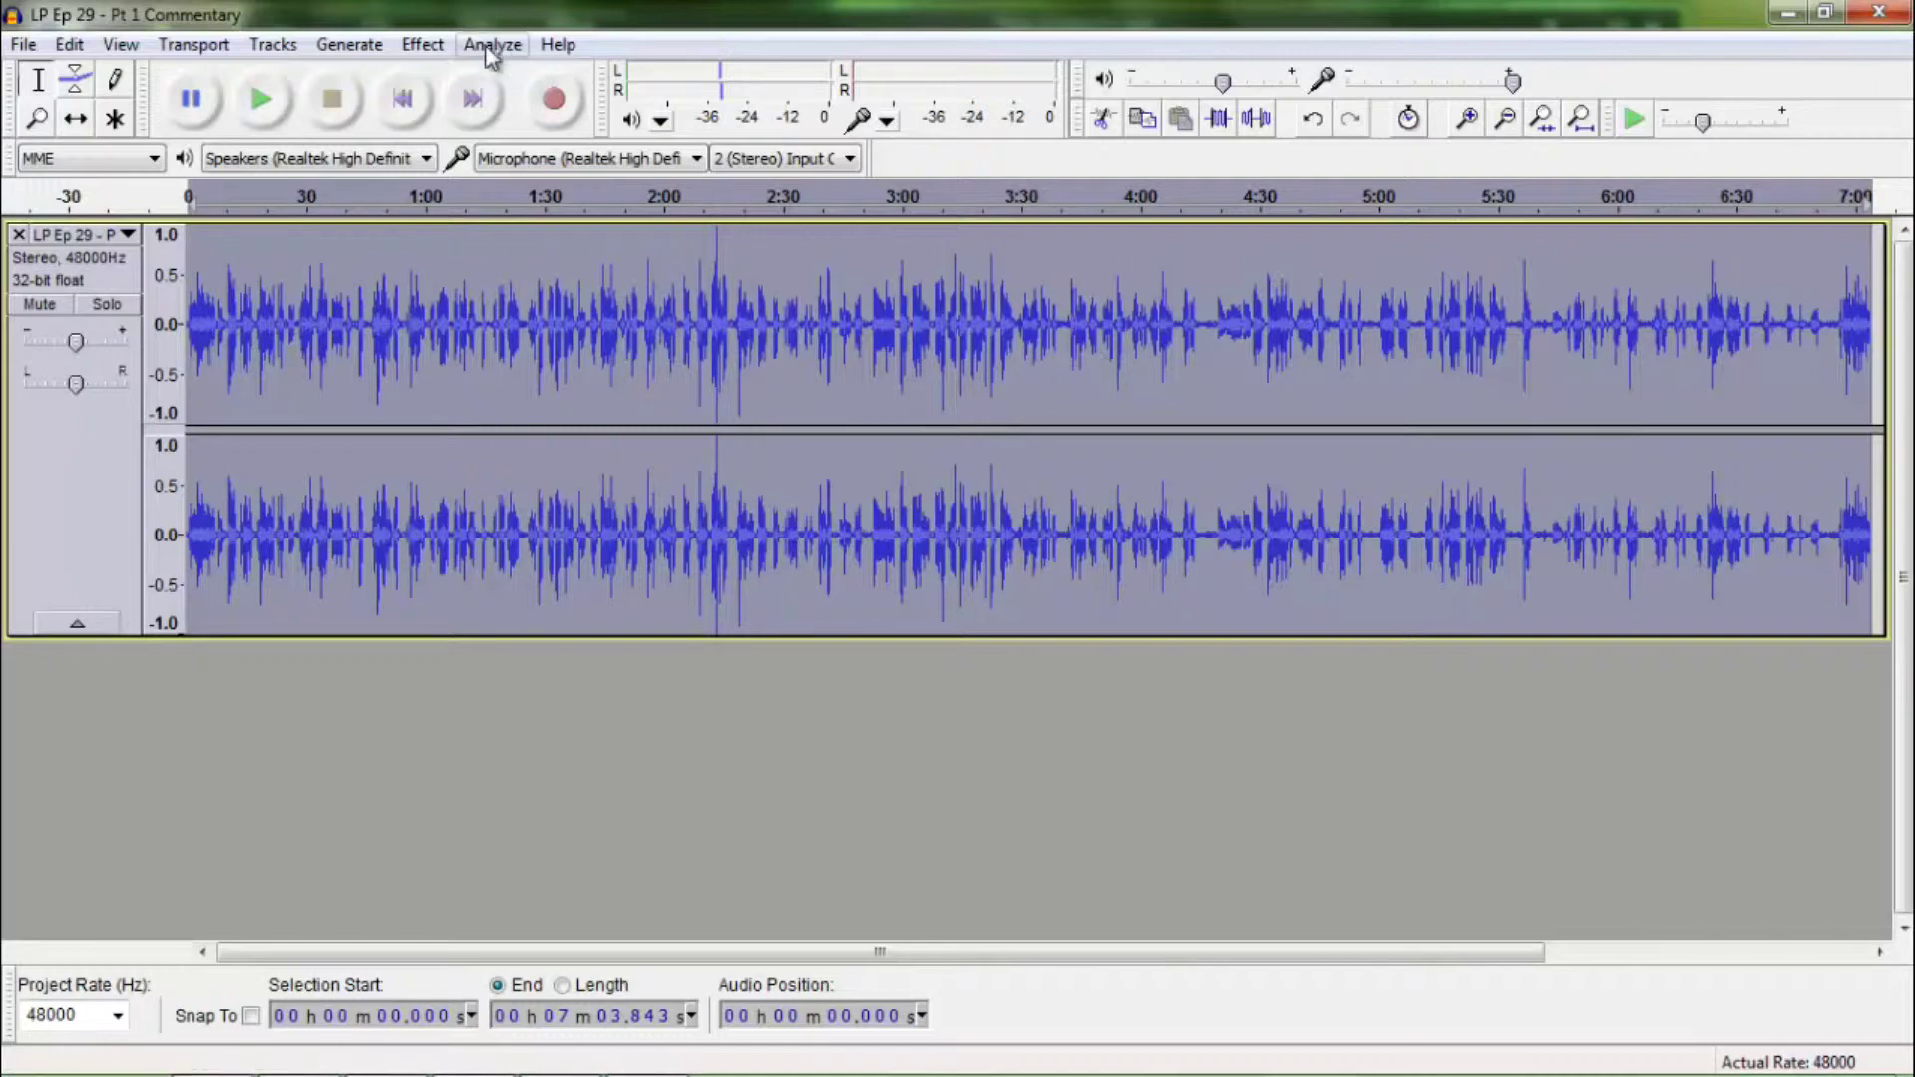
pyautogui.click(423, 46)
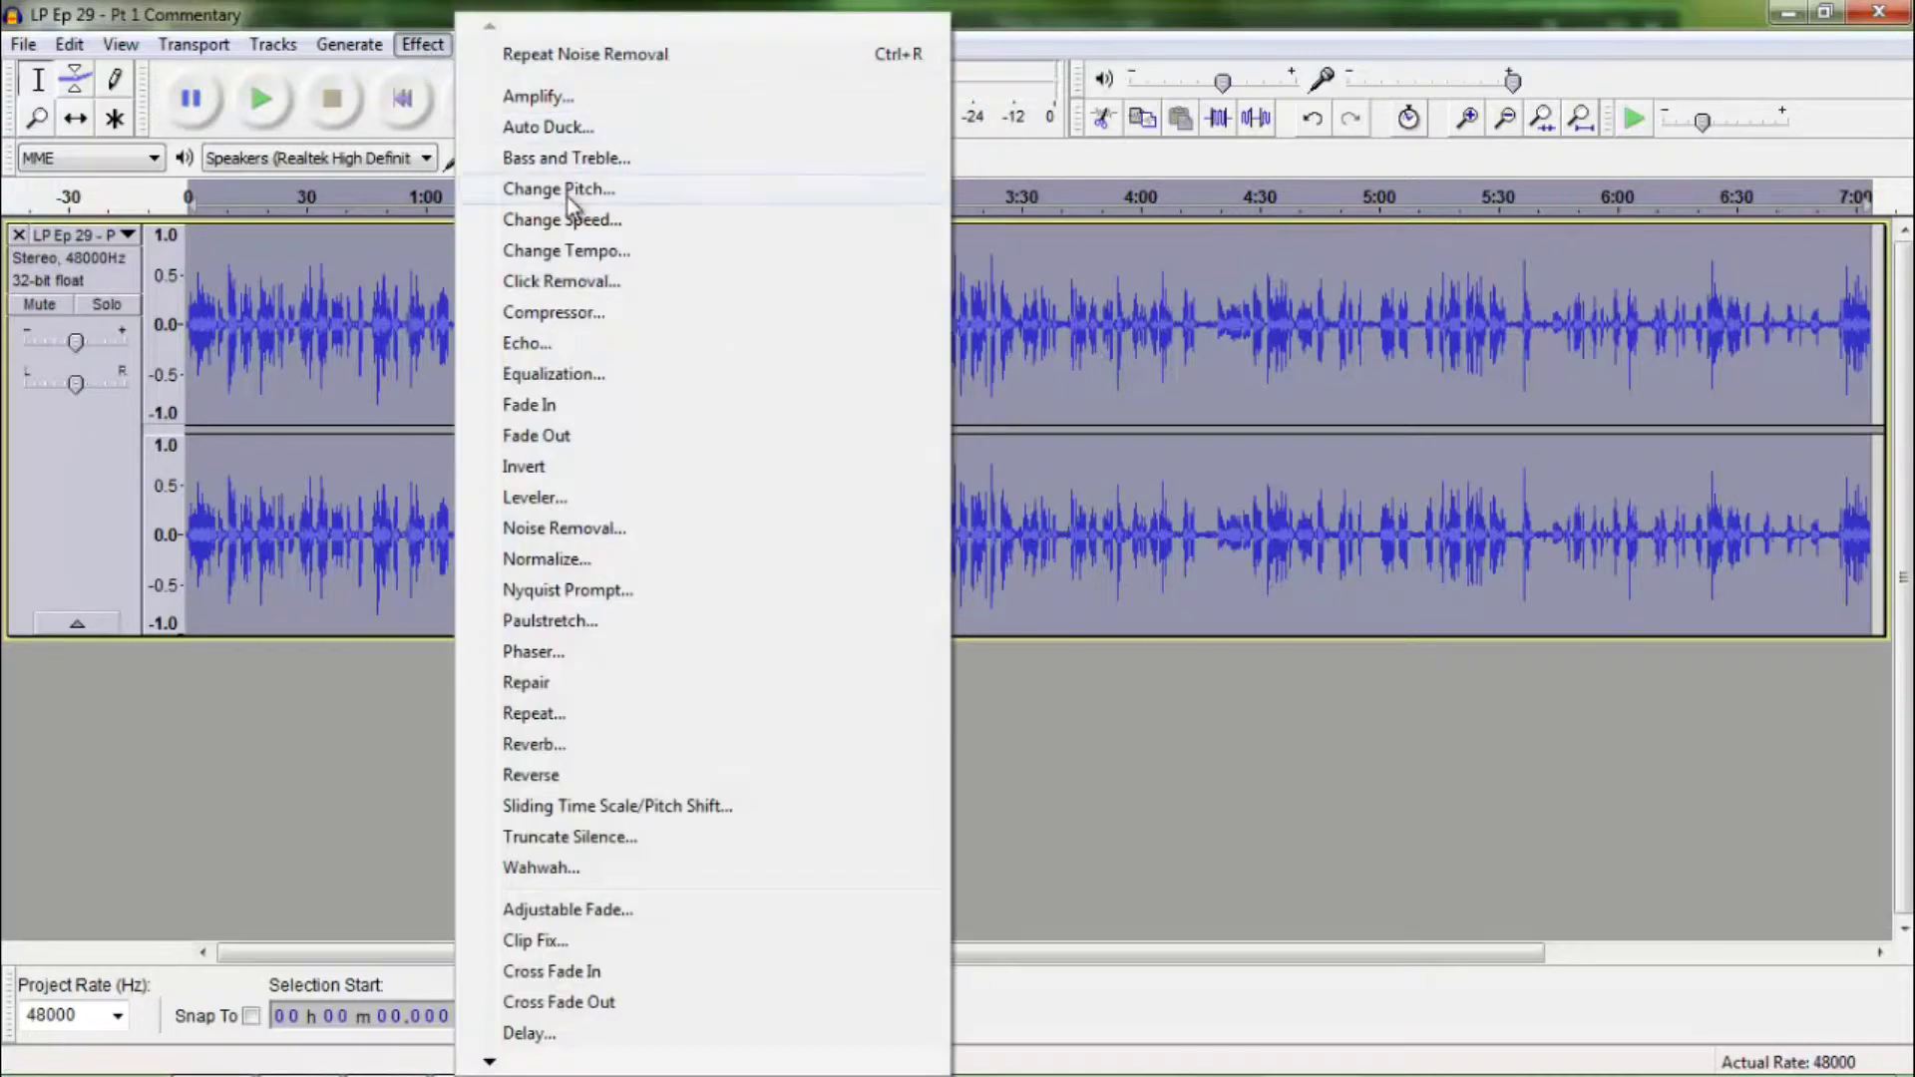
pyautogui.click(555, 529)
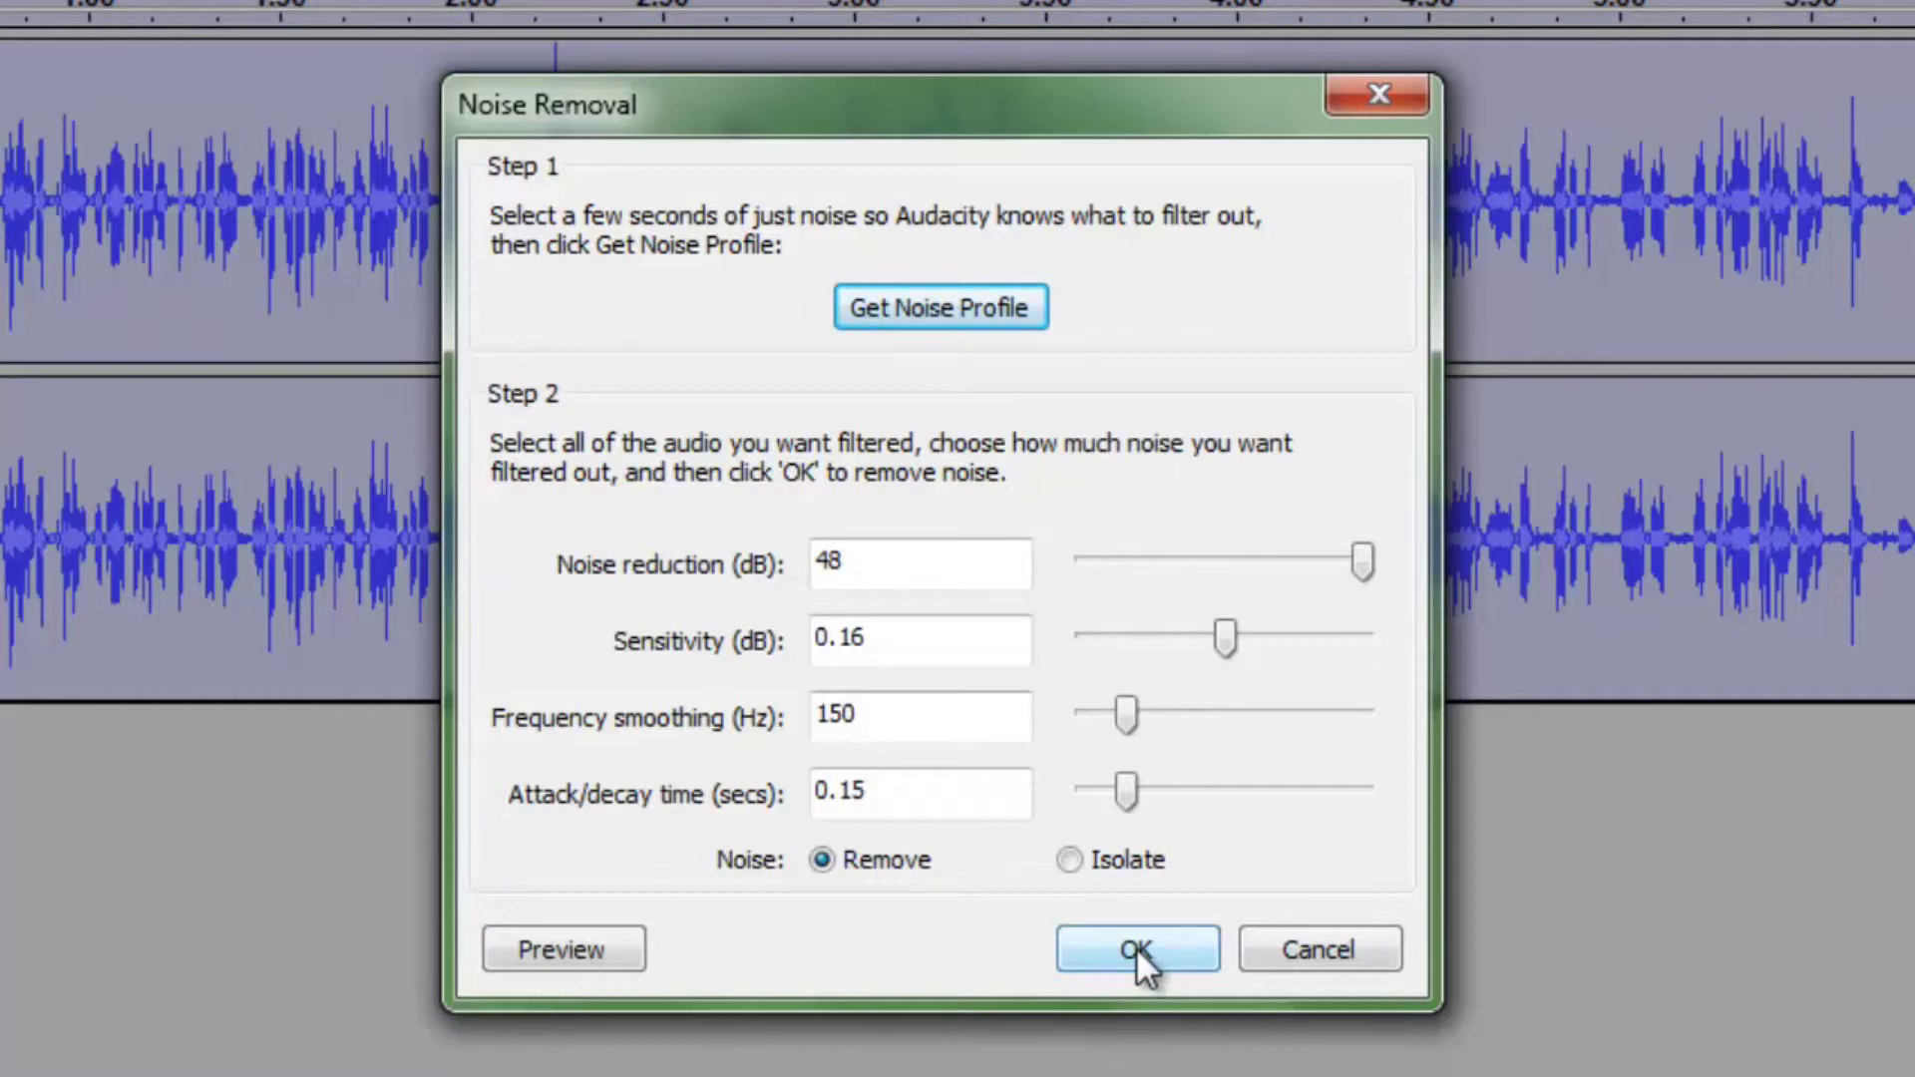
pyautogui.click(1135, 947)
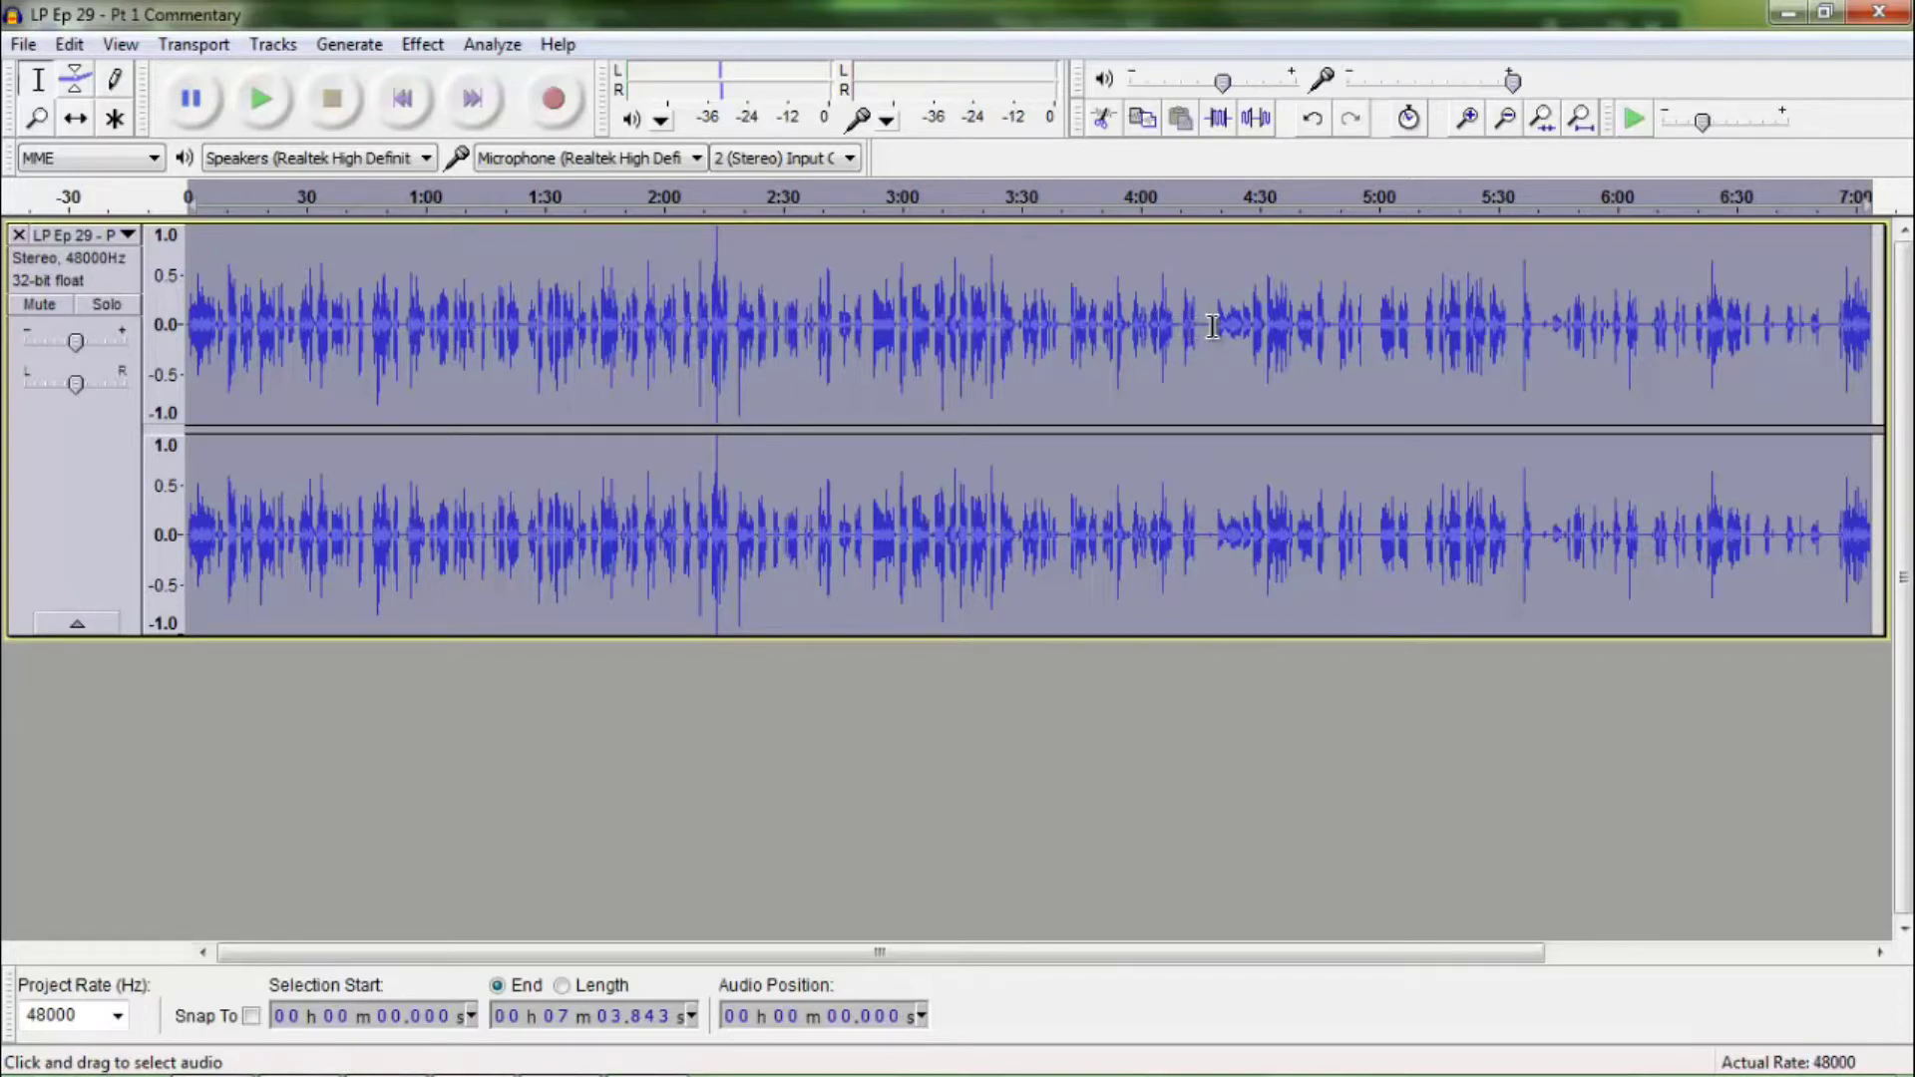
pyautogui.click(197, 299)
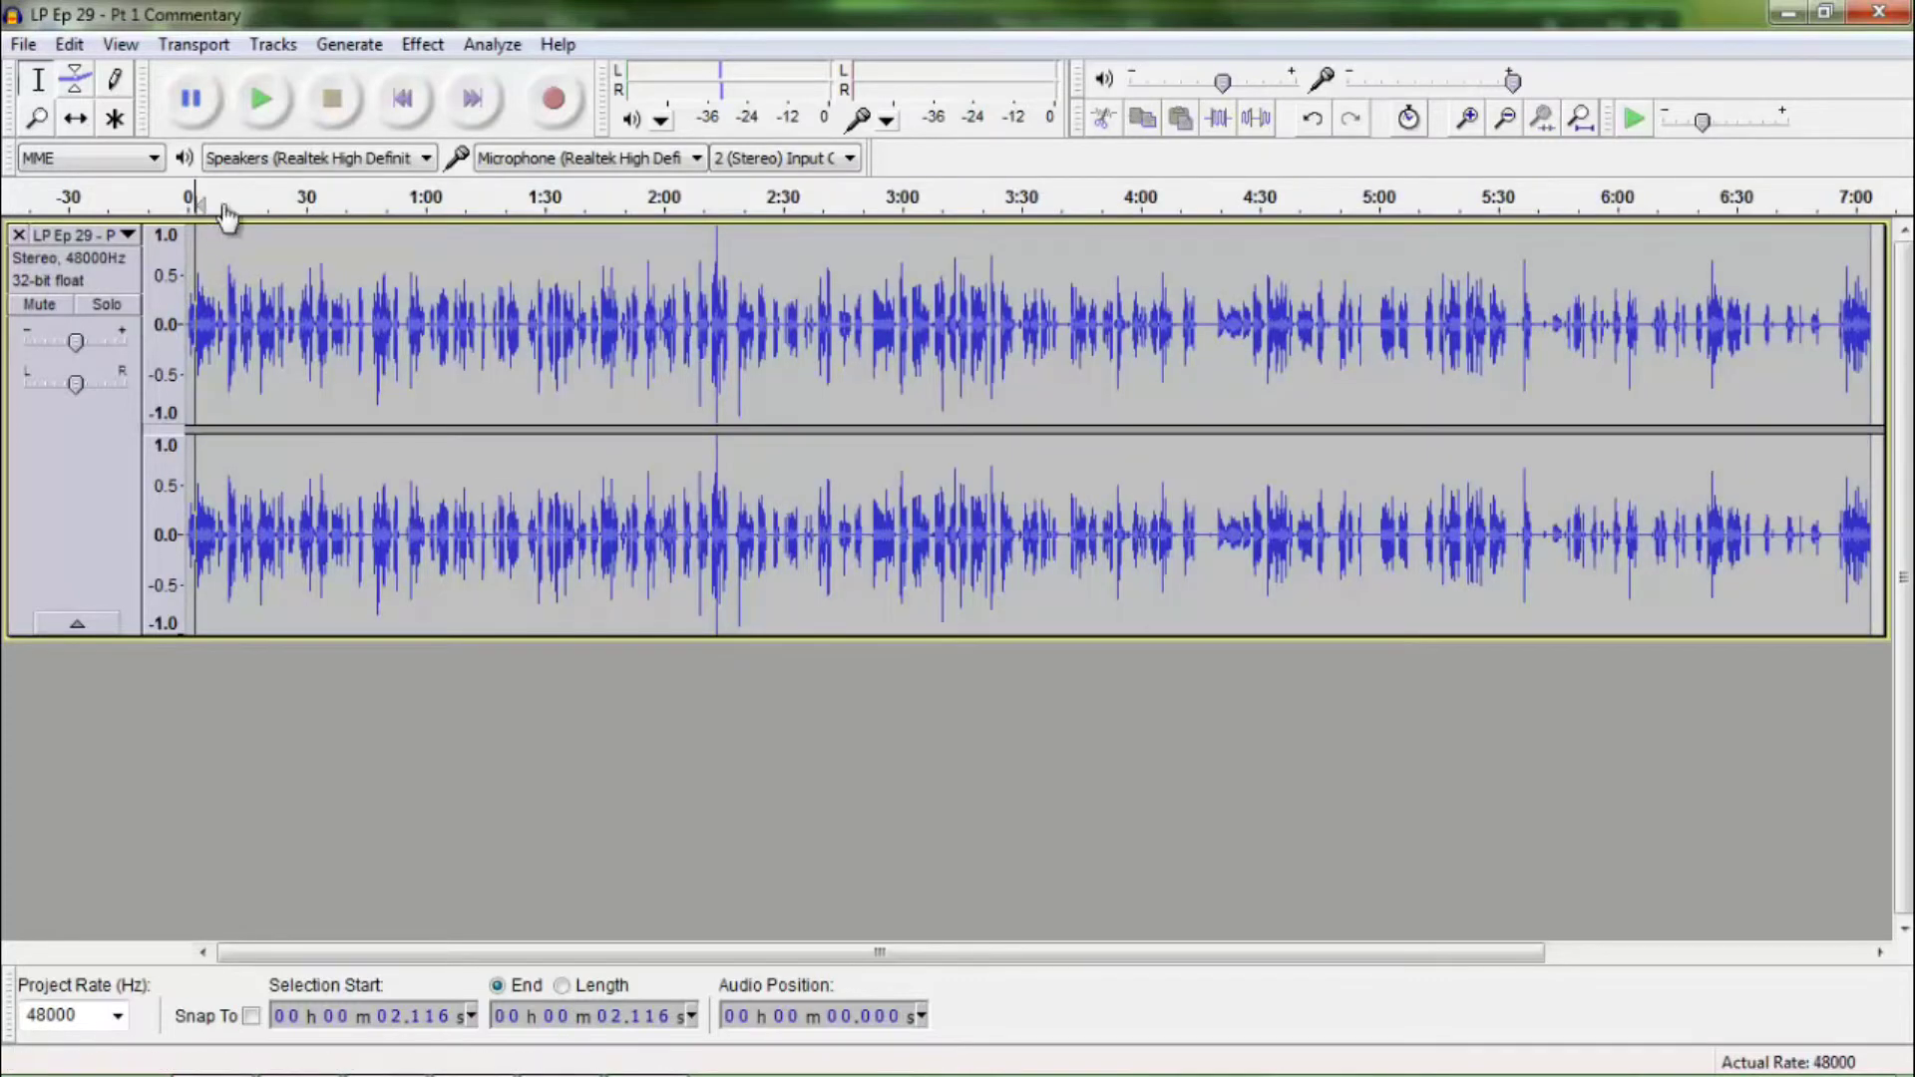
pyautogui.click(259, 100)
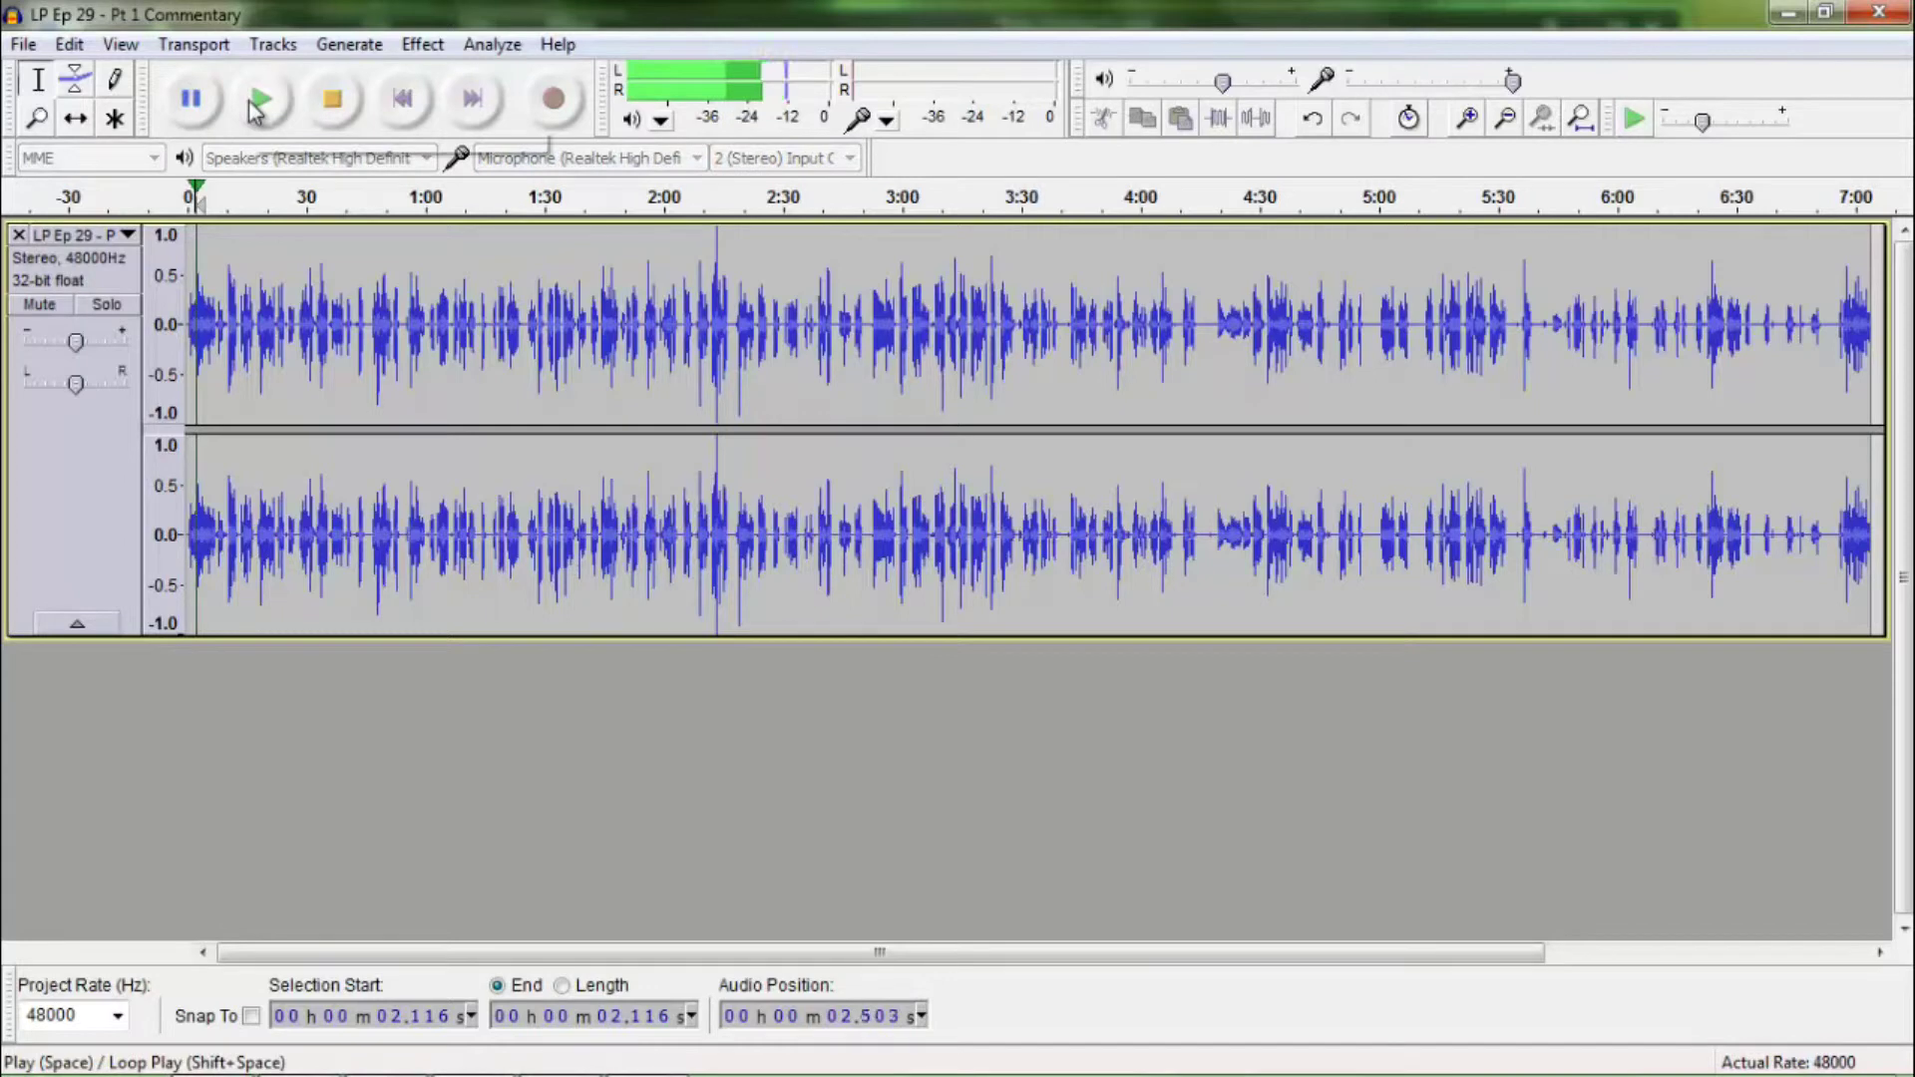
pyautogui.click(329, 99)
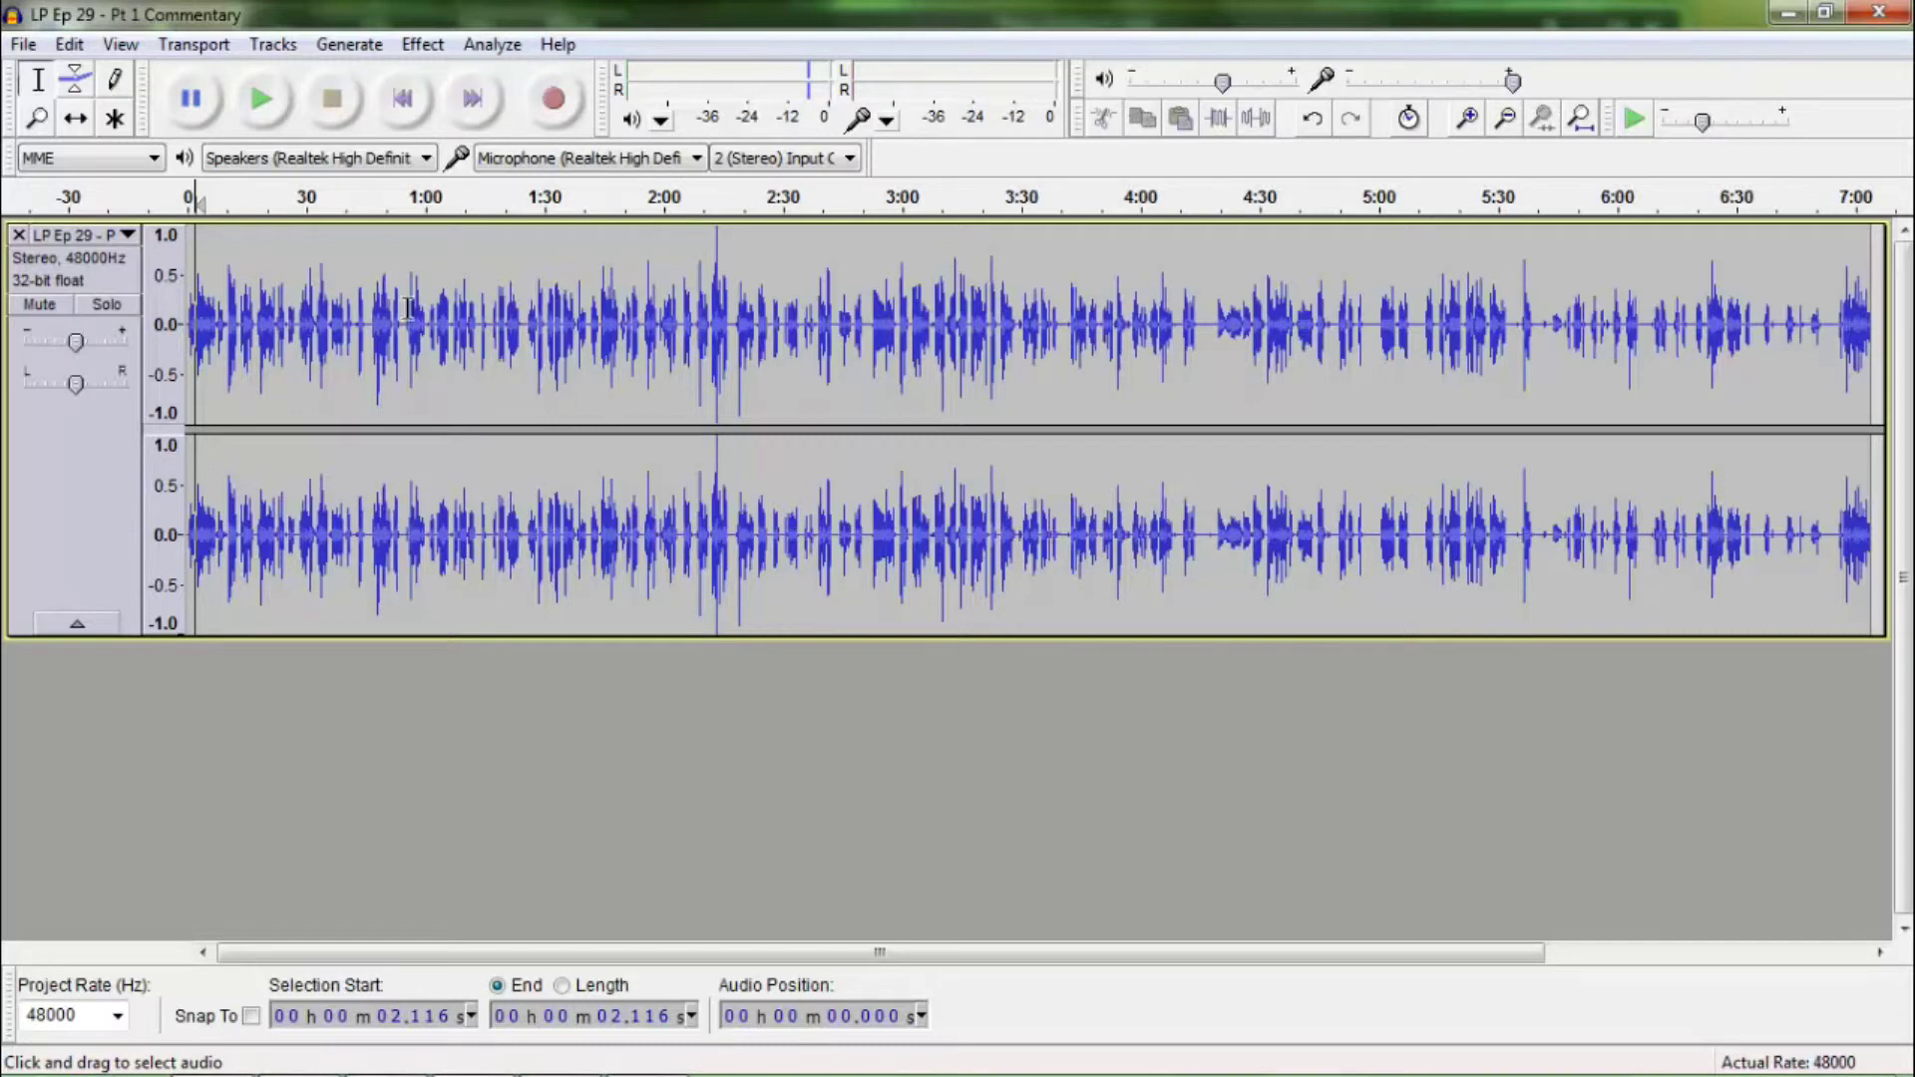
# Export as WAV over the original LP Ep 29 - Pt 1 Commentary file, confirming the replacement, with metadata left blank.
pyautogui.click(22, 46)
pyautogui.click(130, 439)
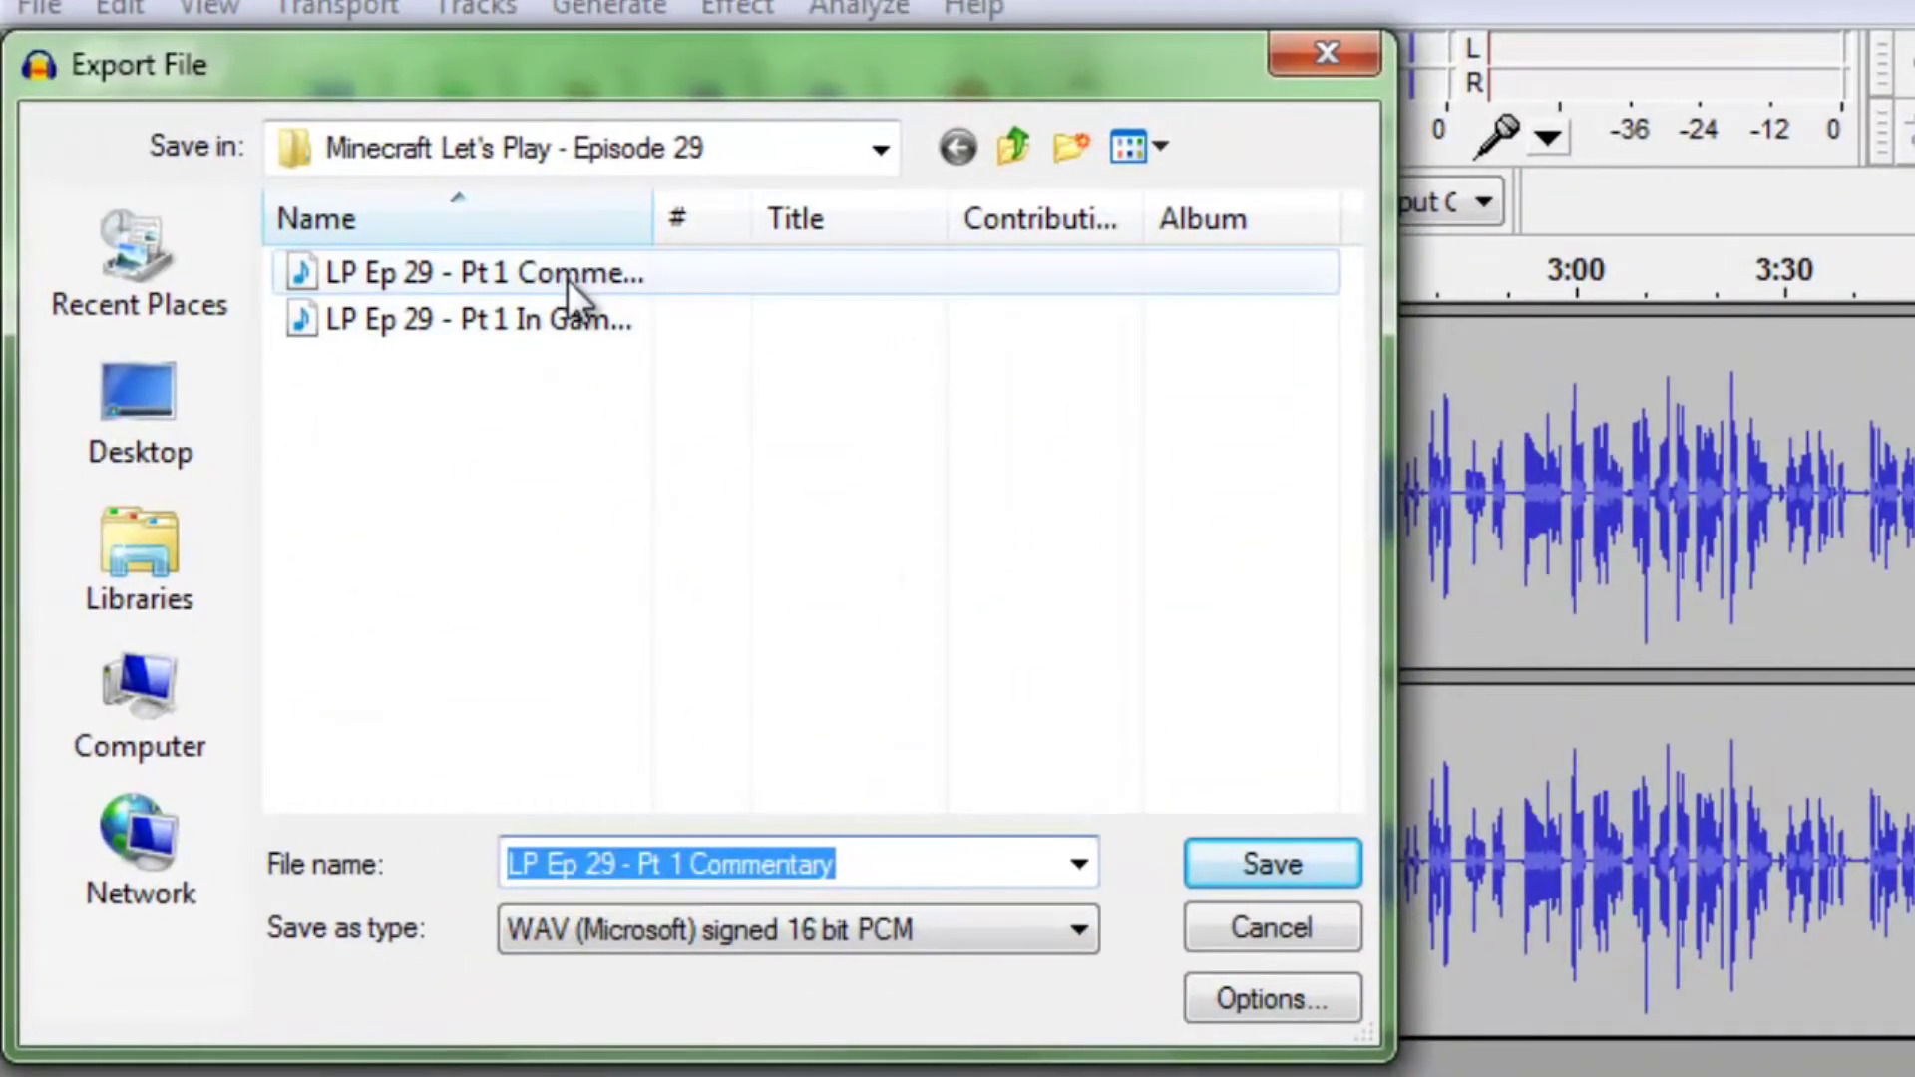
pyautogui.click(566, 279)
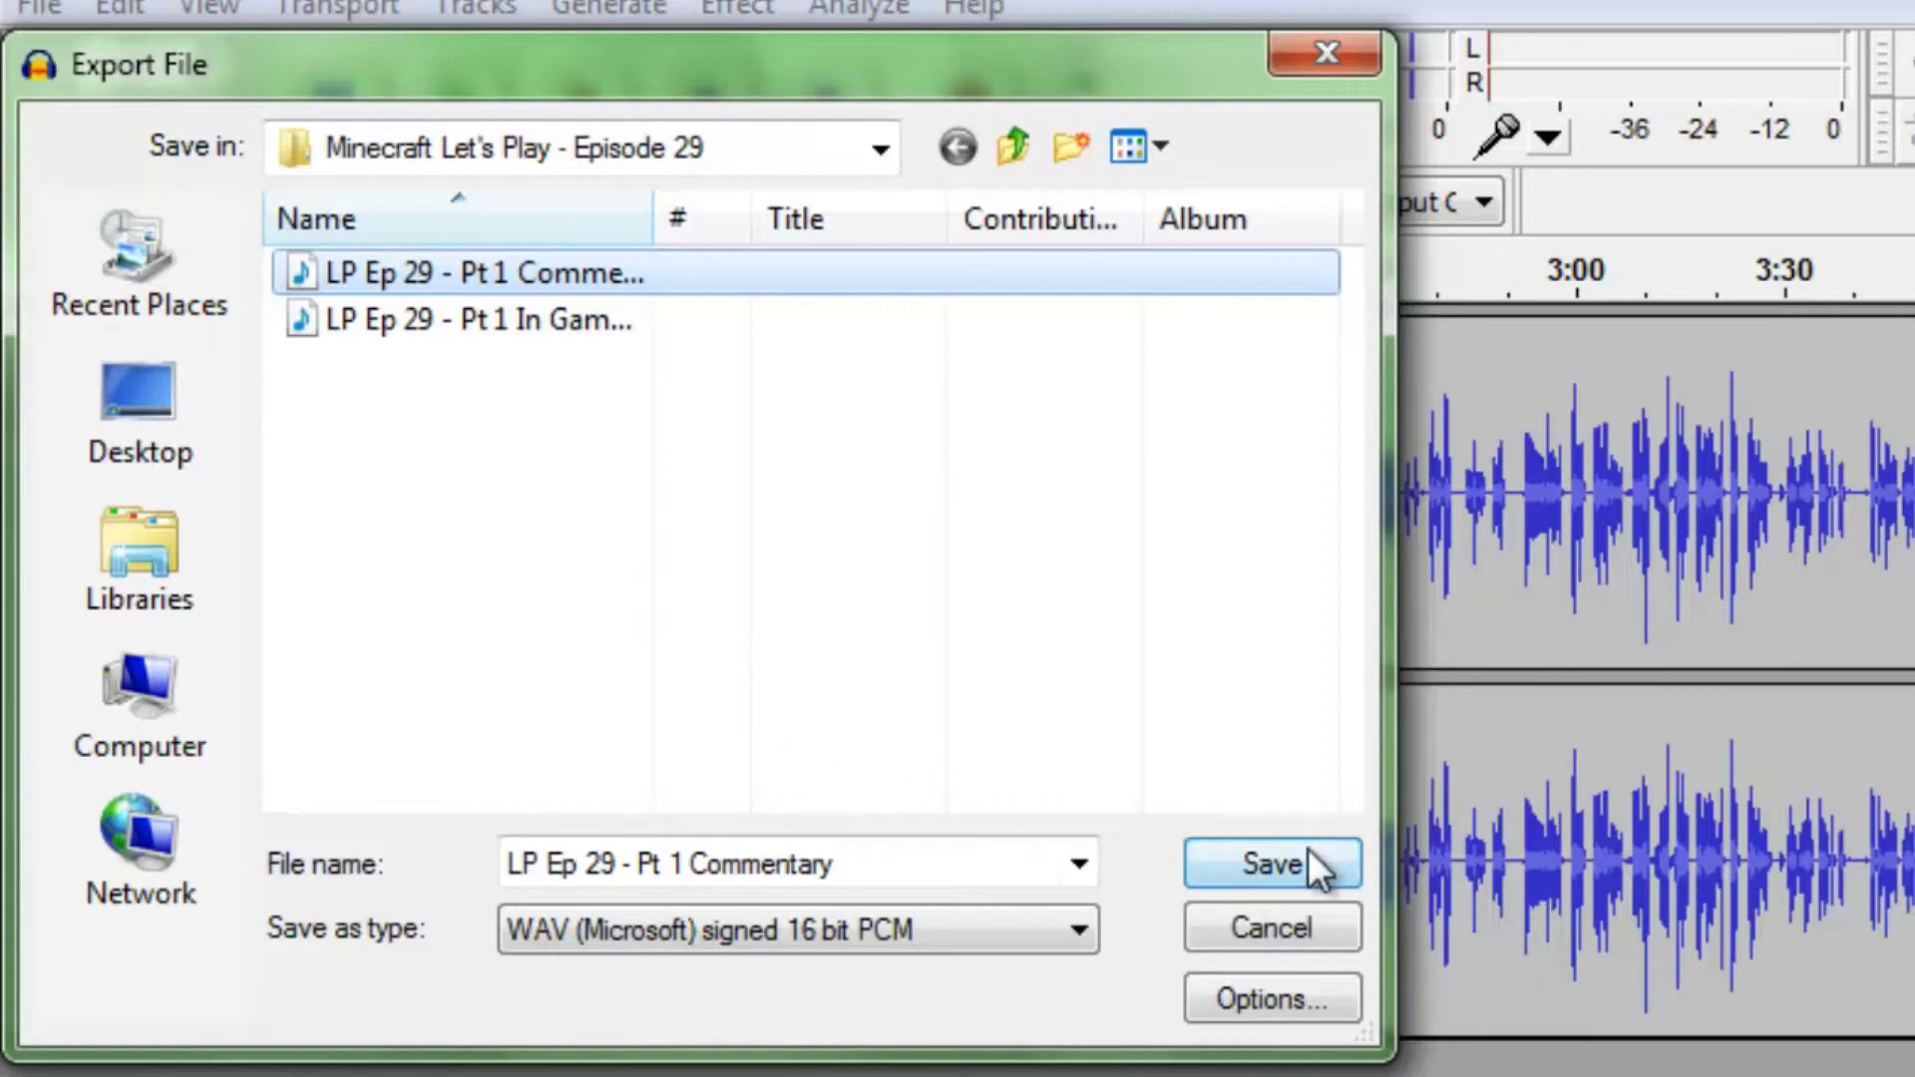
pyautogui.click(1284, 868)
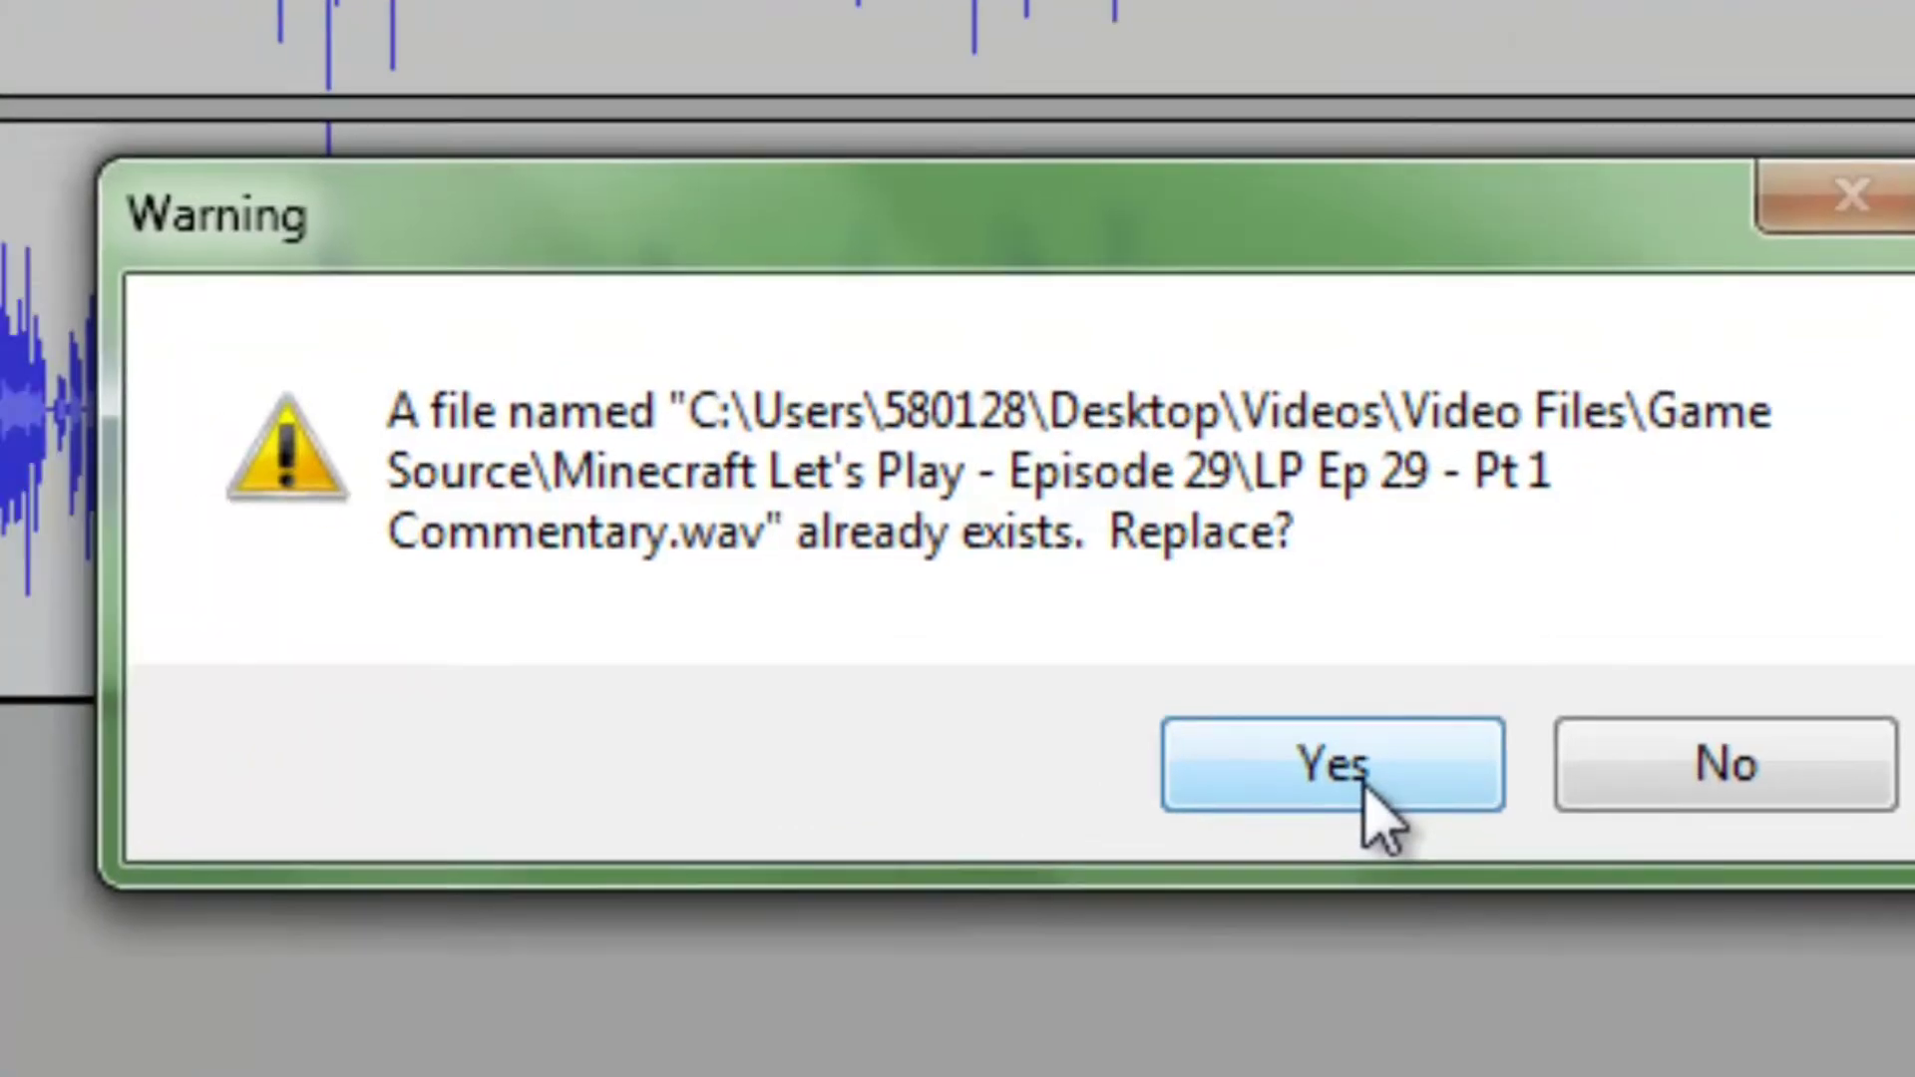
pyautogui.click(1314, 763)
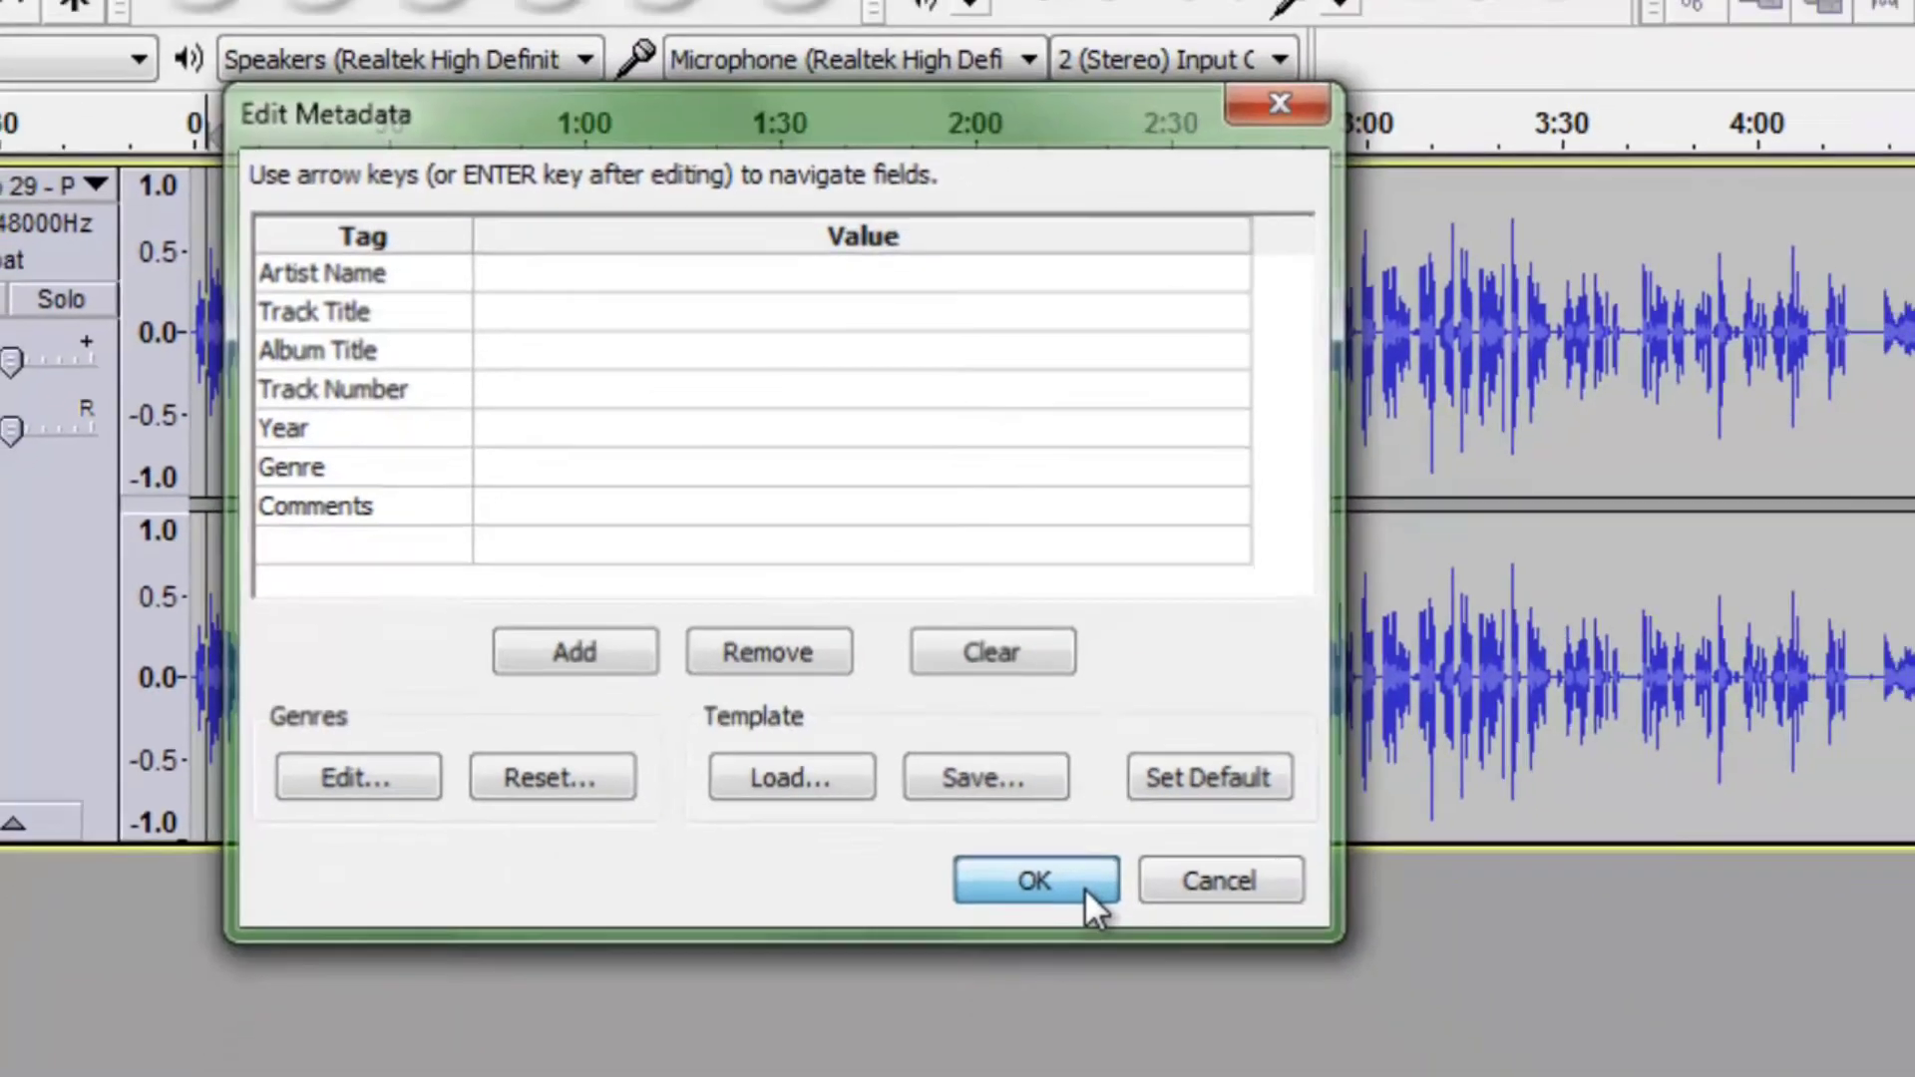
pyautogui.click(1327, 1028)
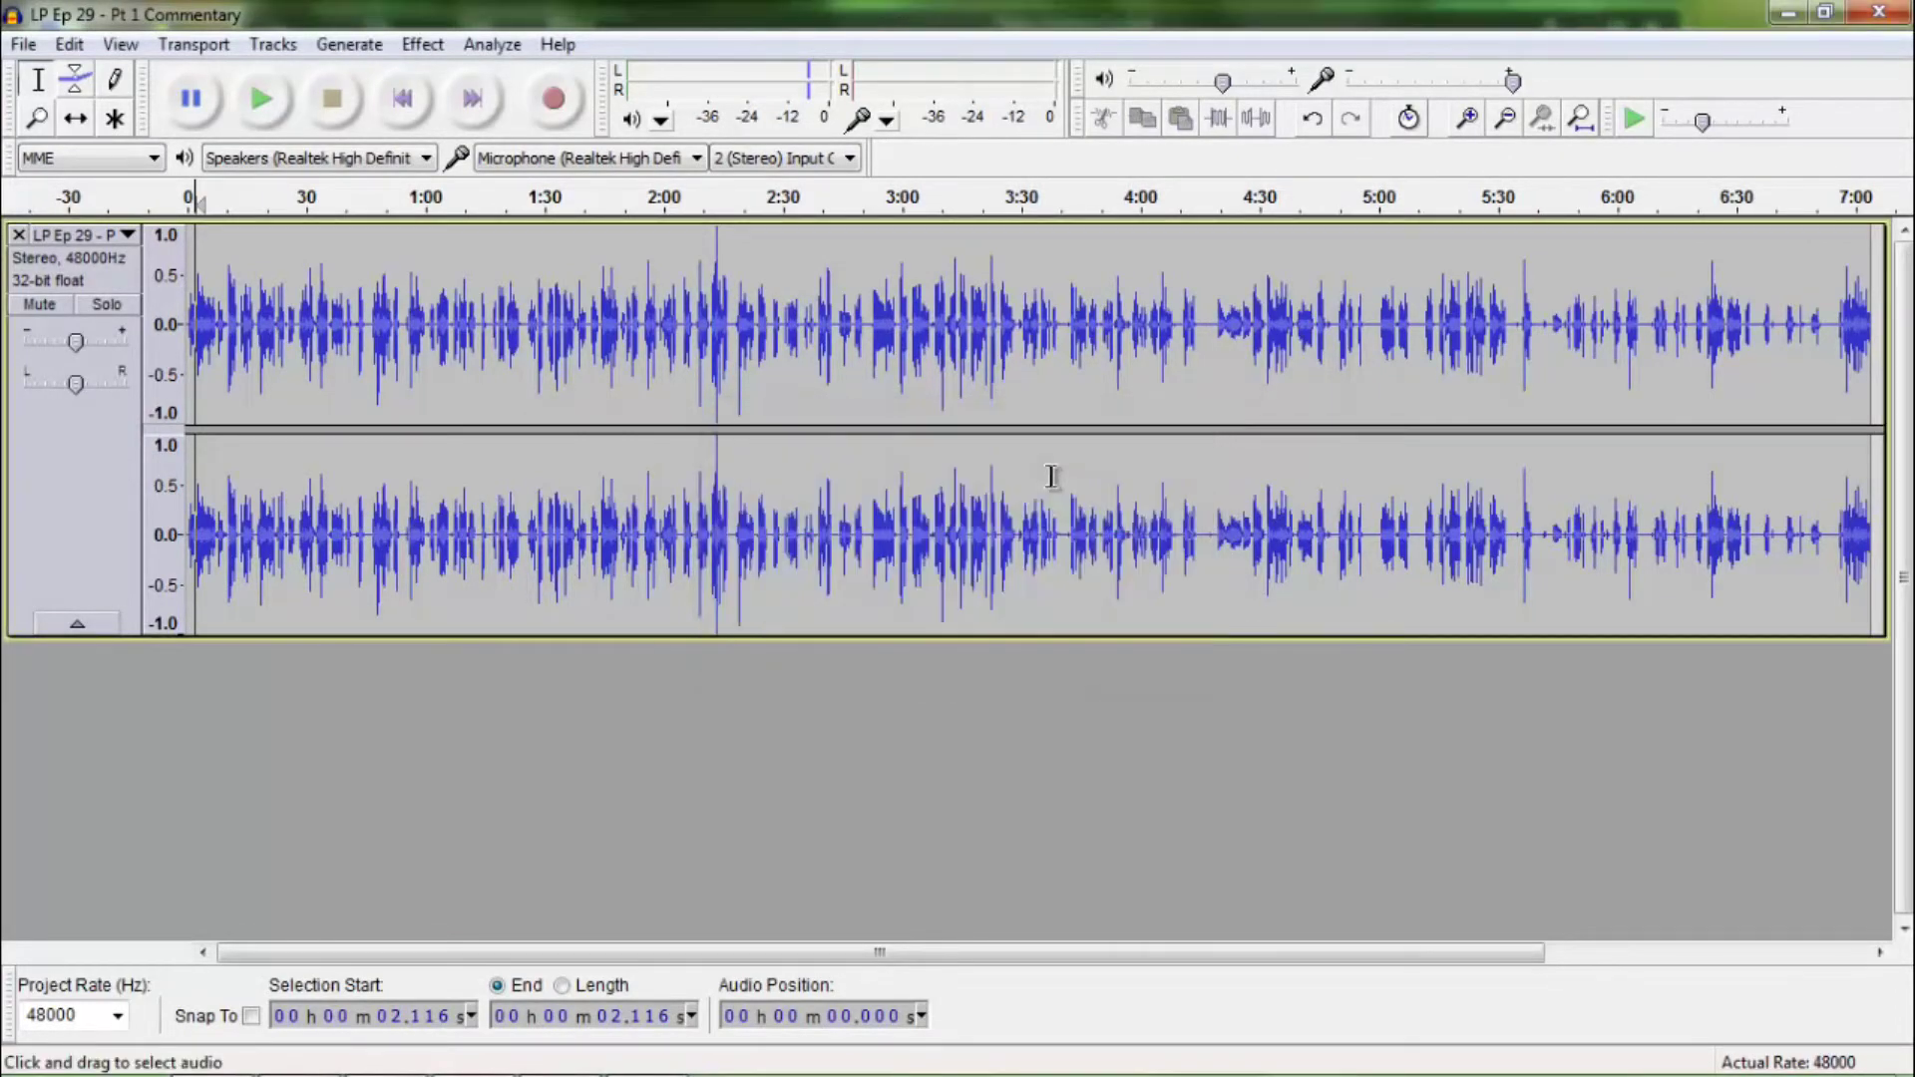
# Minimize Audacity and select the LP Ep 29 - Pt 1 Commentary WAV in the Episode 29 folder.
pyautogui.click(1788, 12)
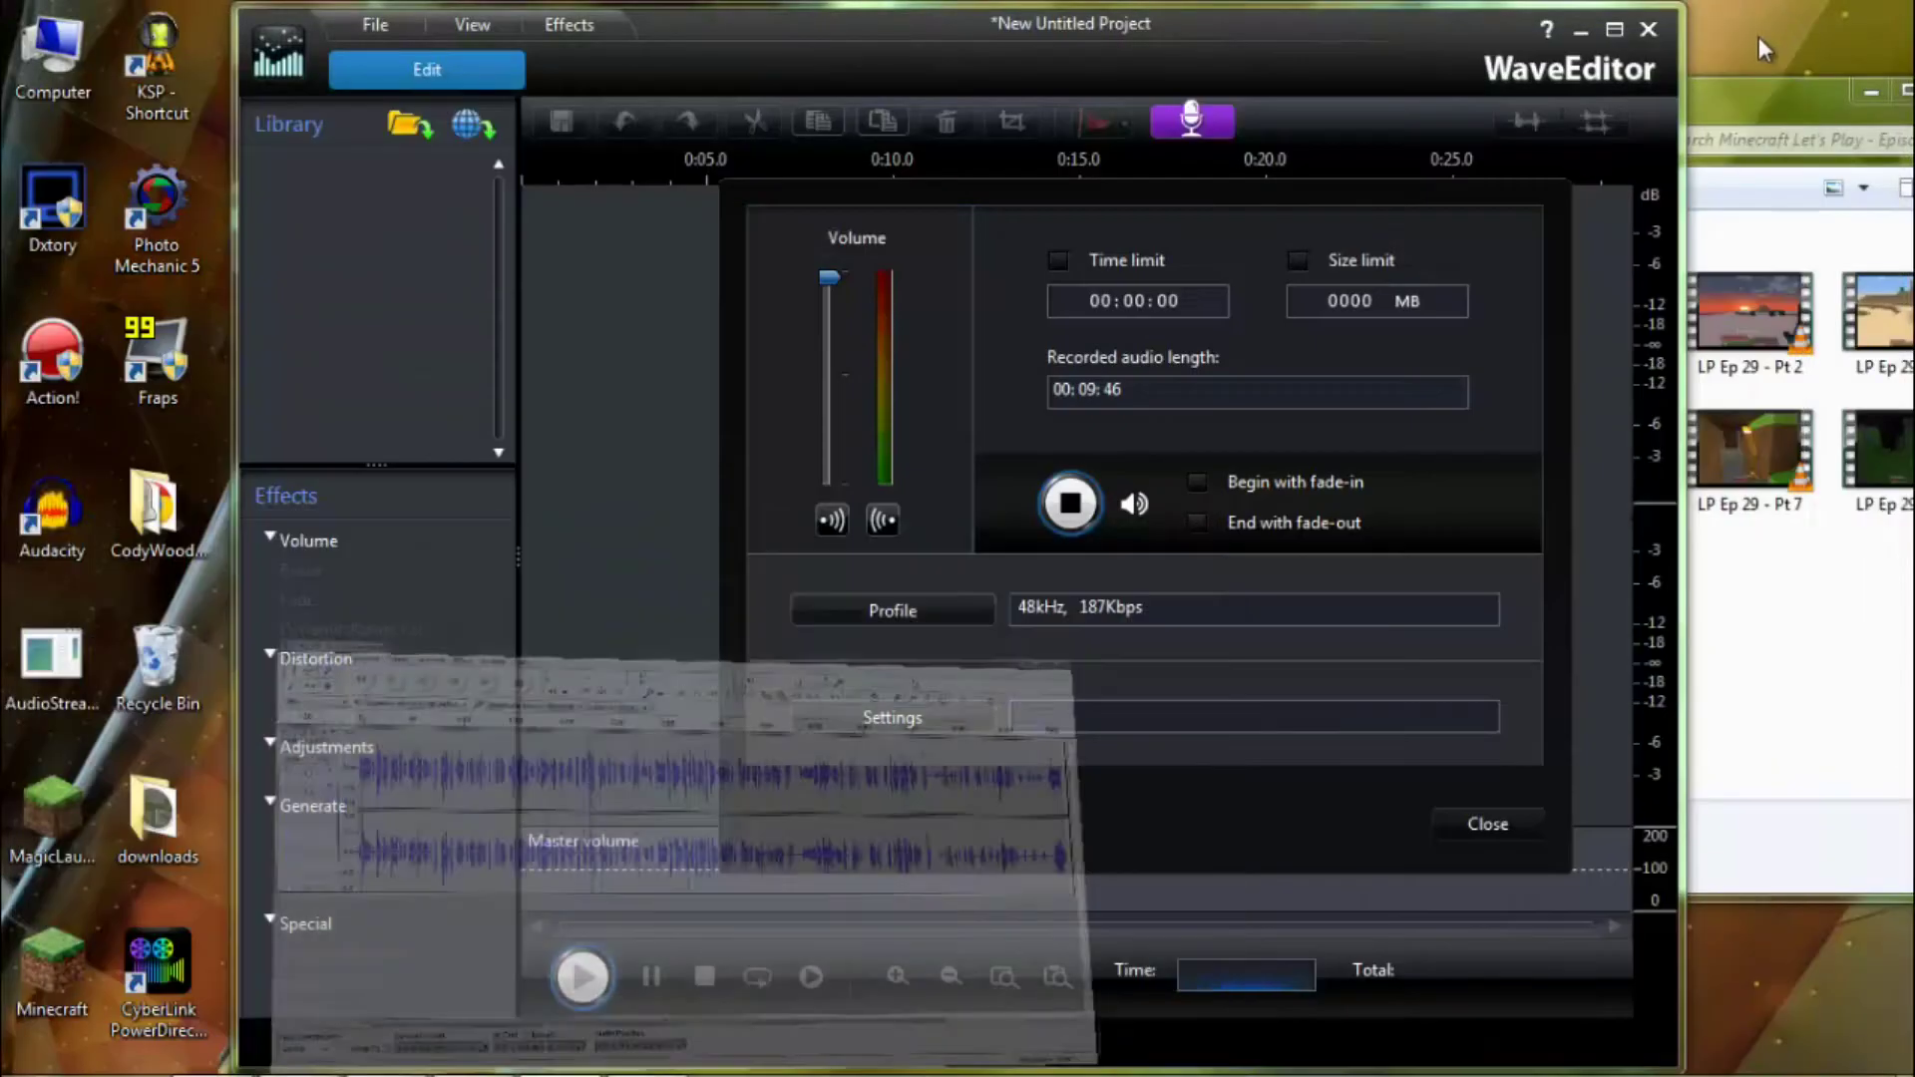
pyautogui.click(1830, 609)
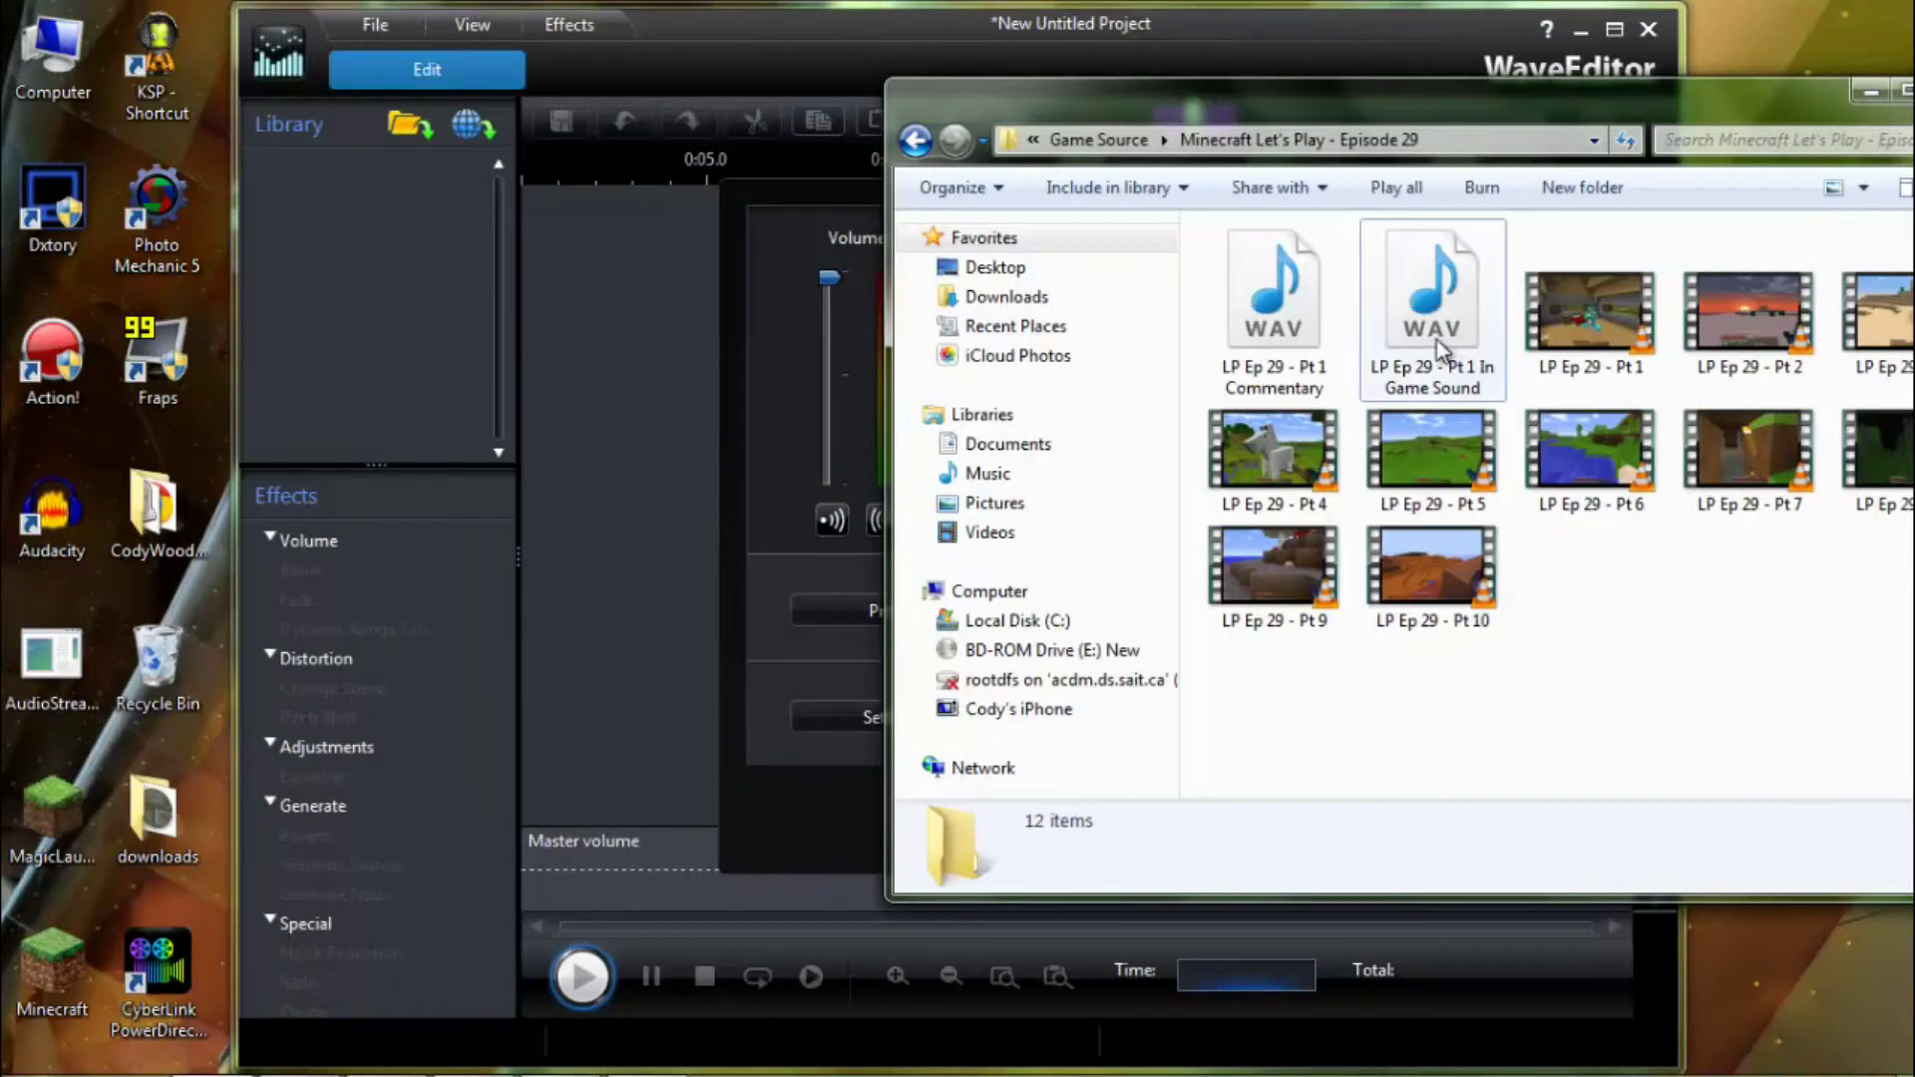
pyautogui.click(1337, 341)
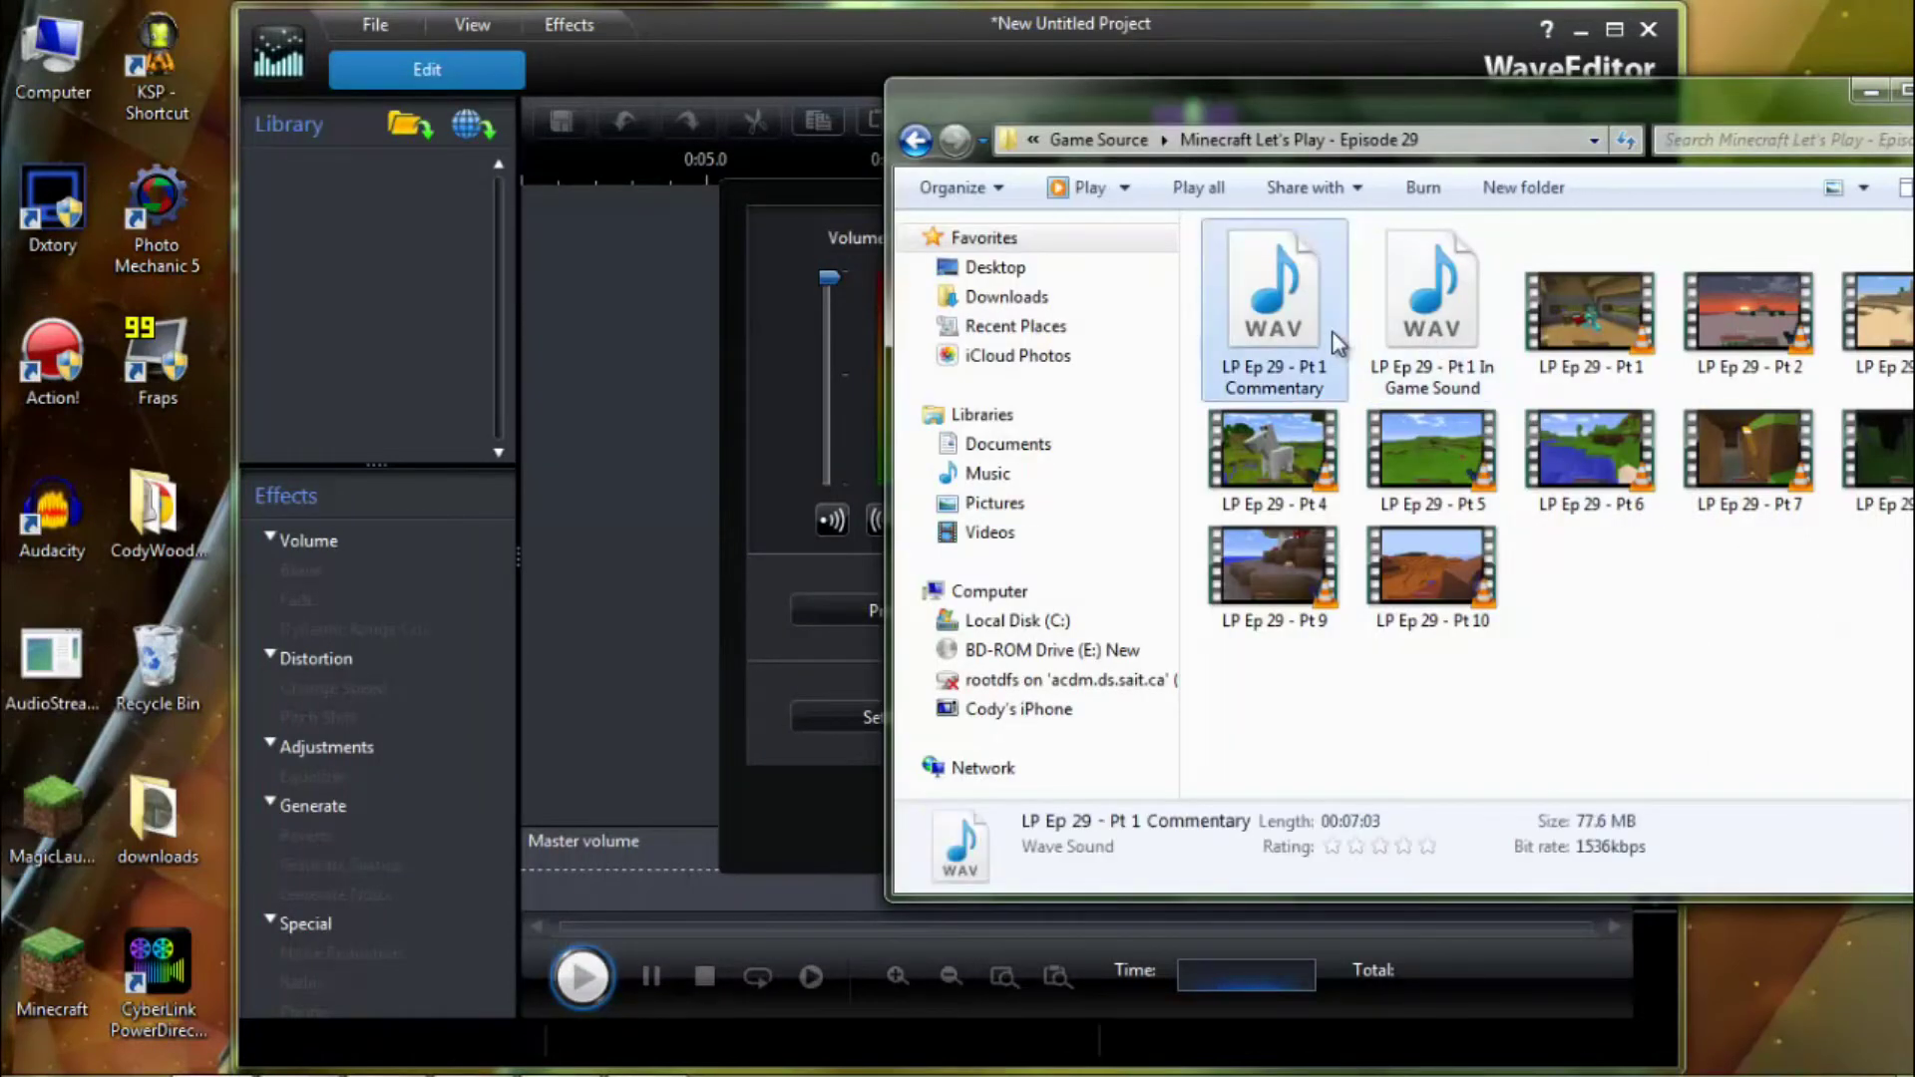
# Play the Commentary WAV in Windows Media Player, then stop playback and close the player.
pyautogui.rightClick(1335, 336)
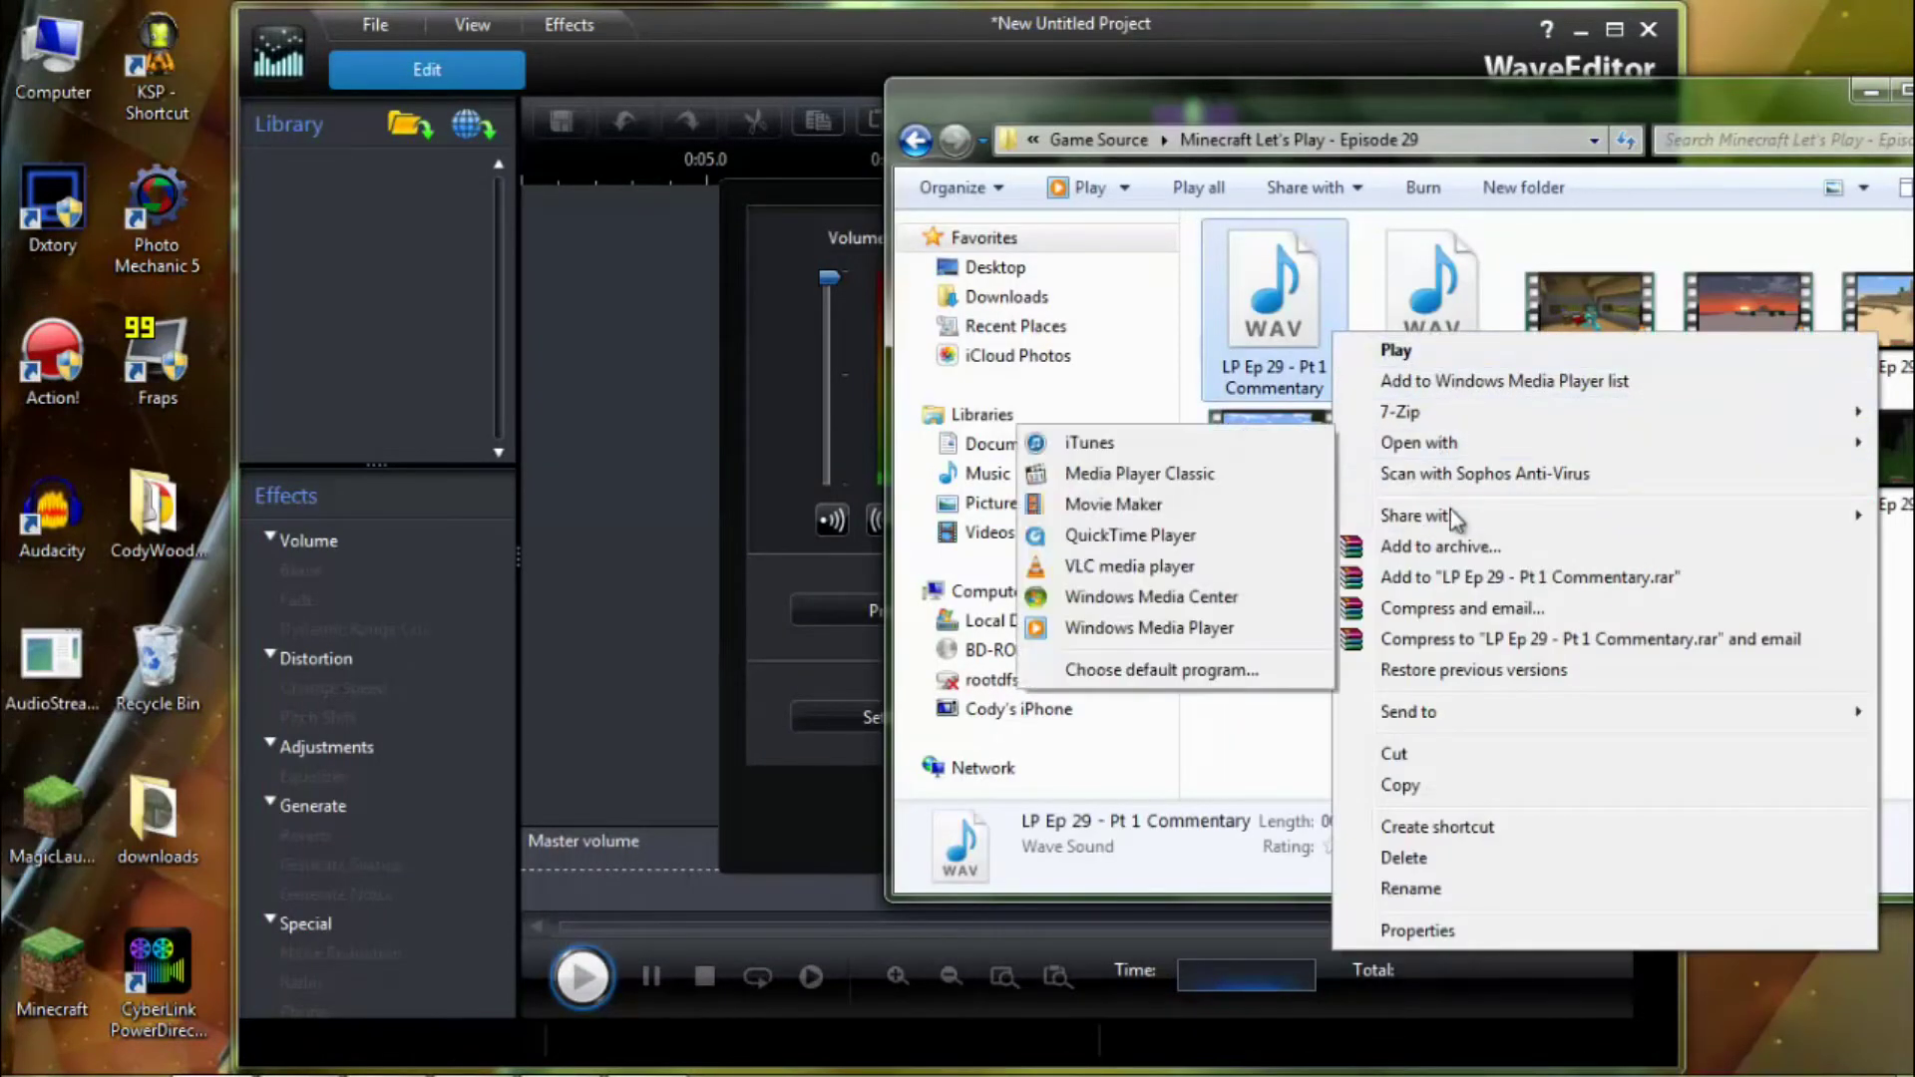
pyautogui.moveTo(1526, 443)
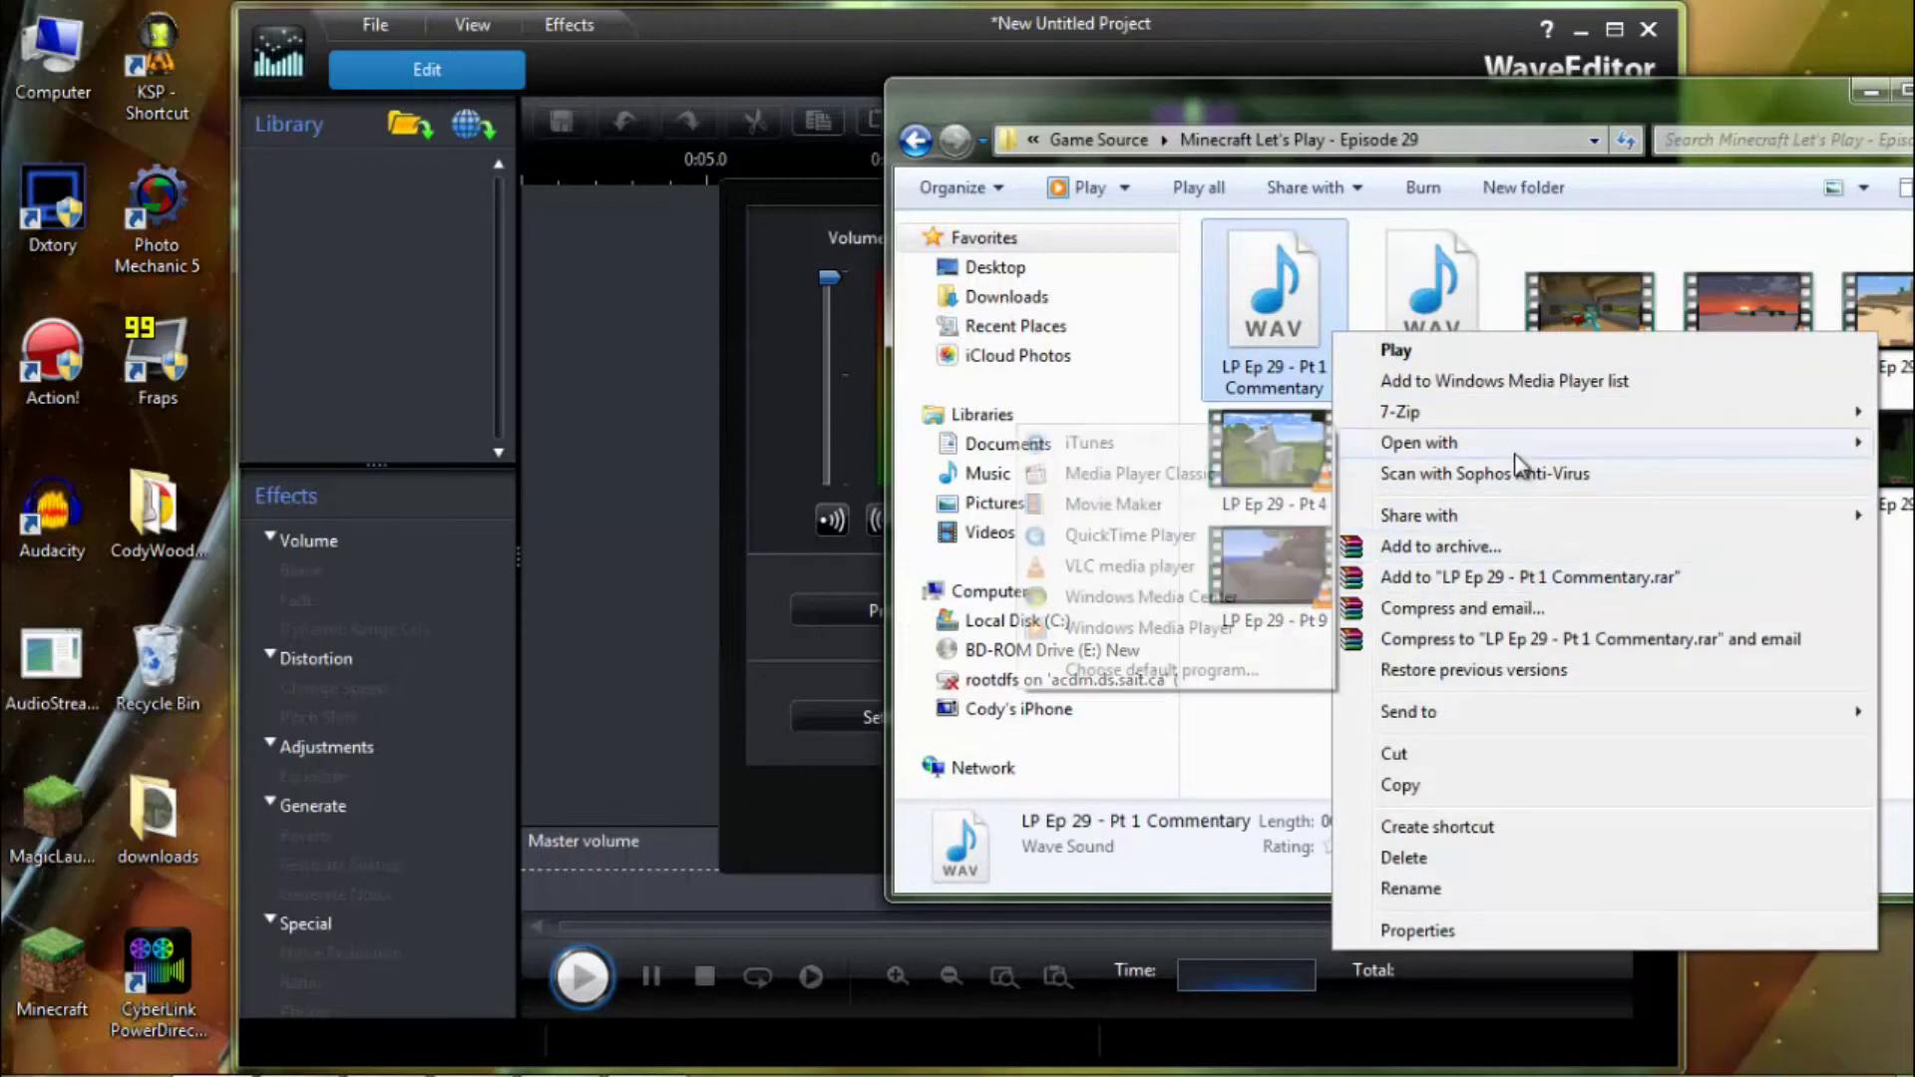
pyautogui.click(1211, 630)
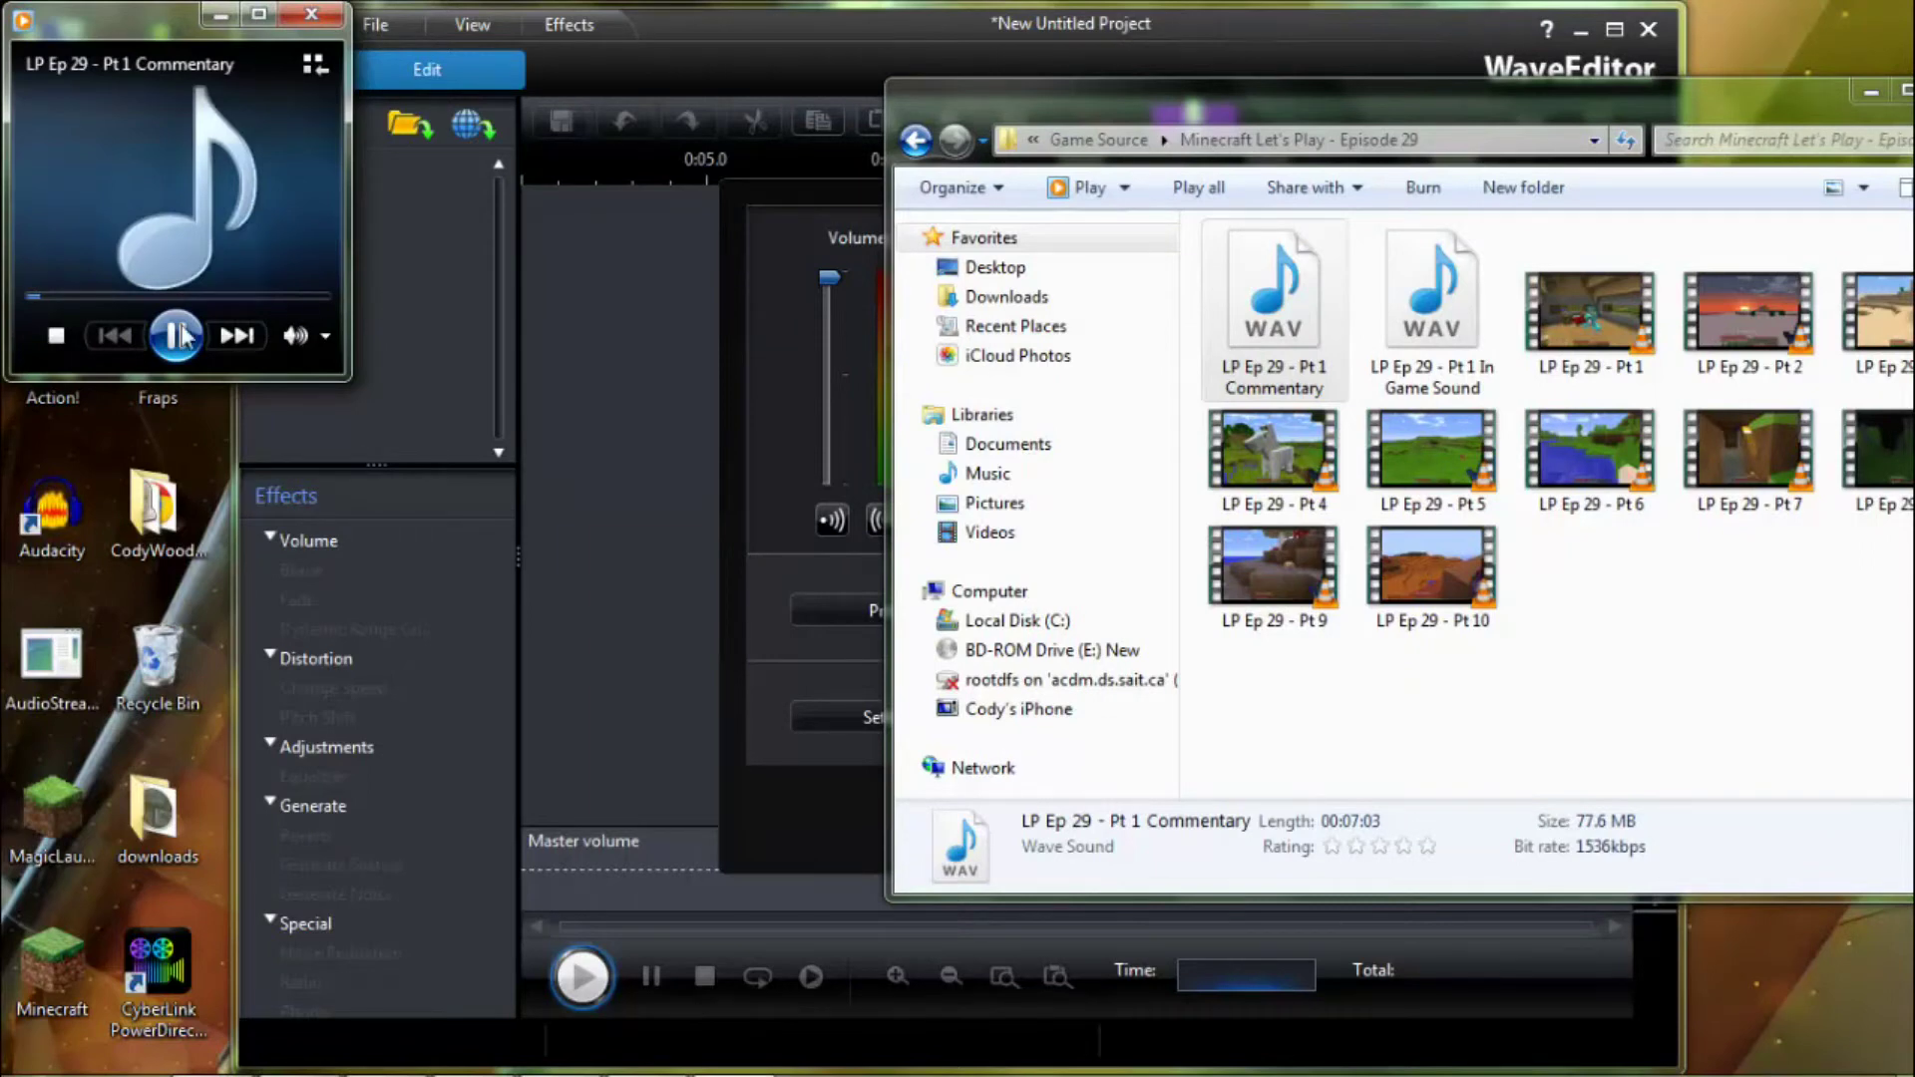
pyautogui.click(55, 339)
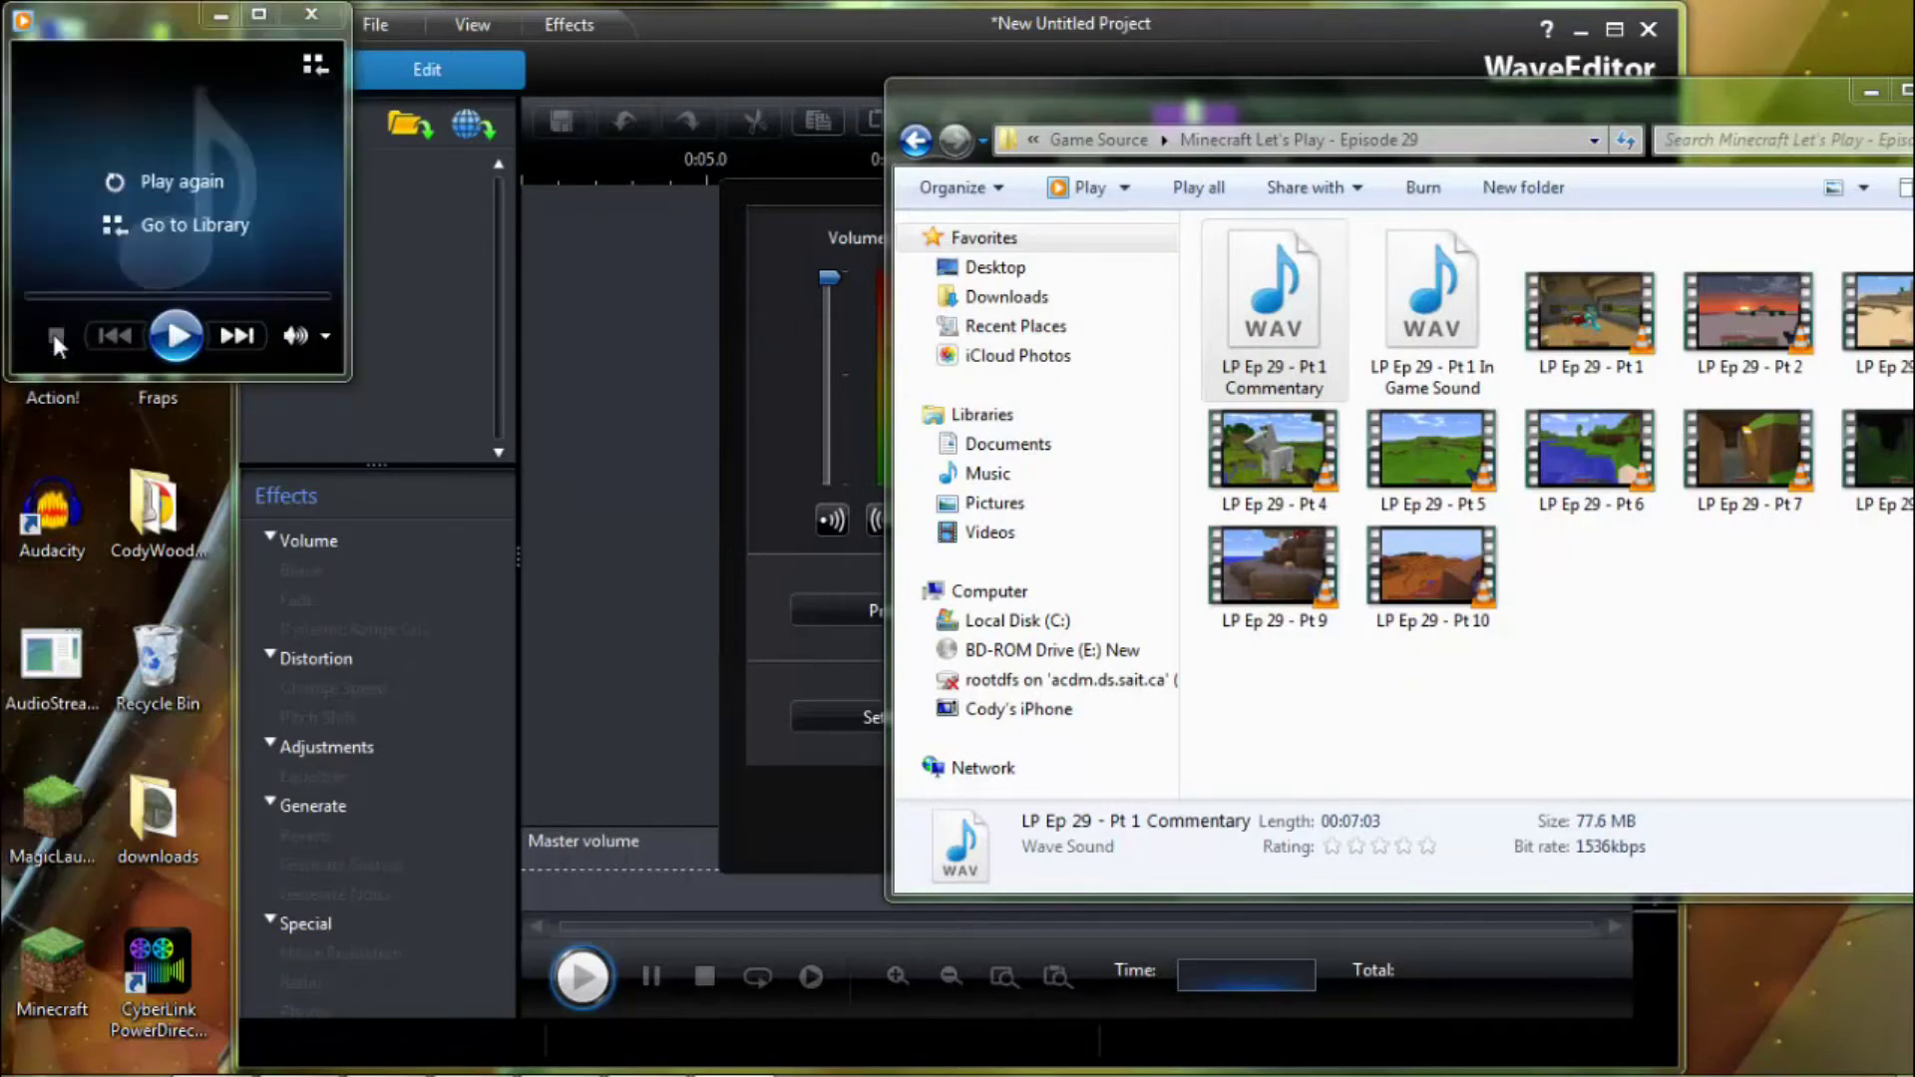
pyautogui.click(309, 16)
# Preview the LP Ep 29 - Pt 1 video in Windows Media Player, close it, and move the folder window fully on-screen.
pyautogui.rightClick(1581, 344)
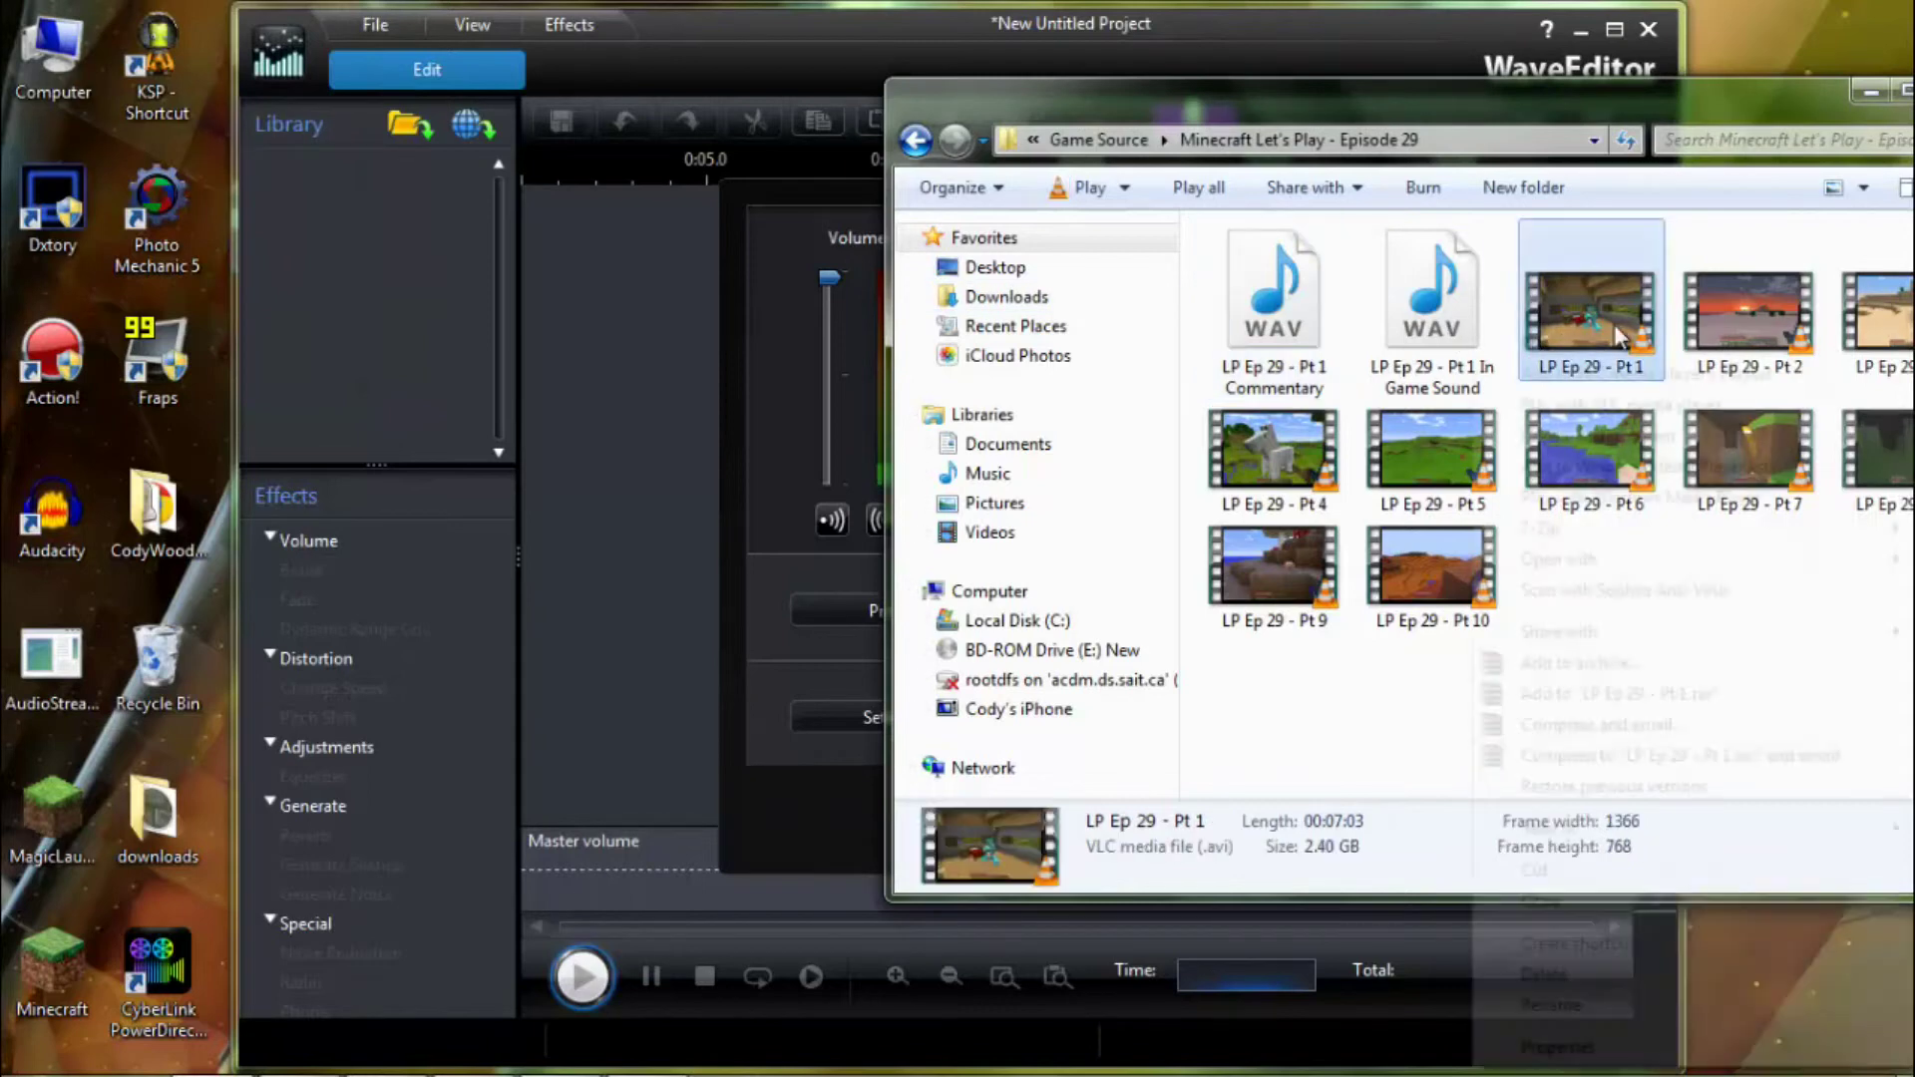
pyautogui.moveTo(1588, 570)
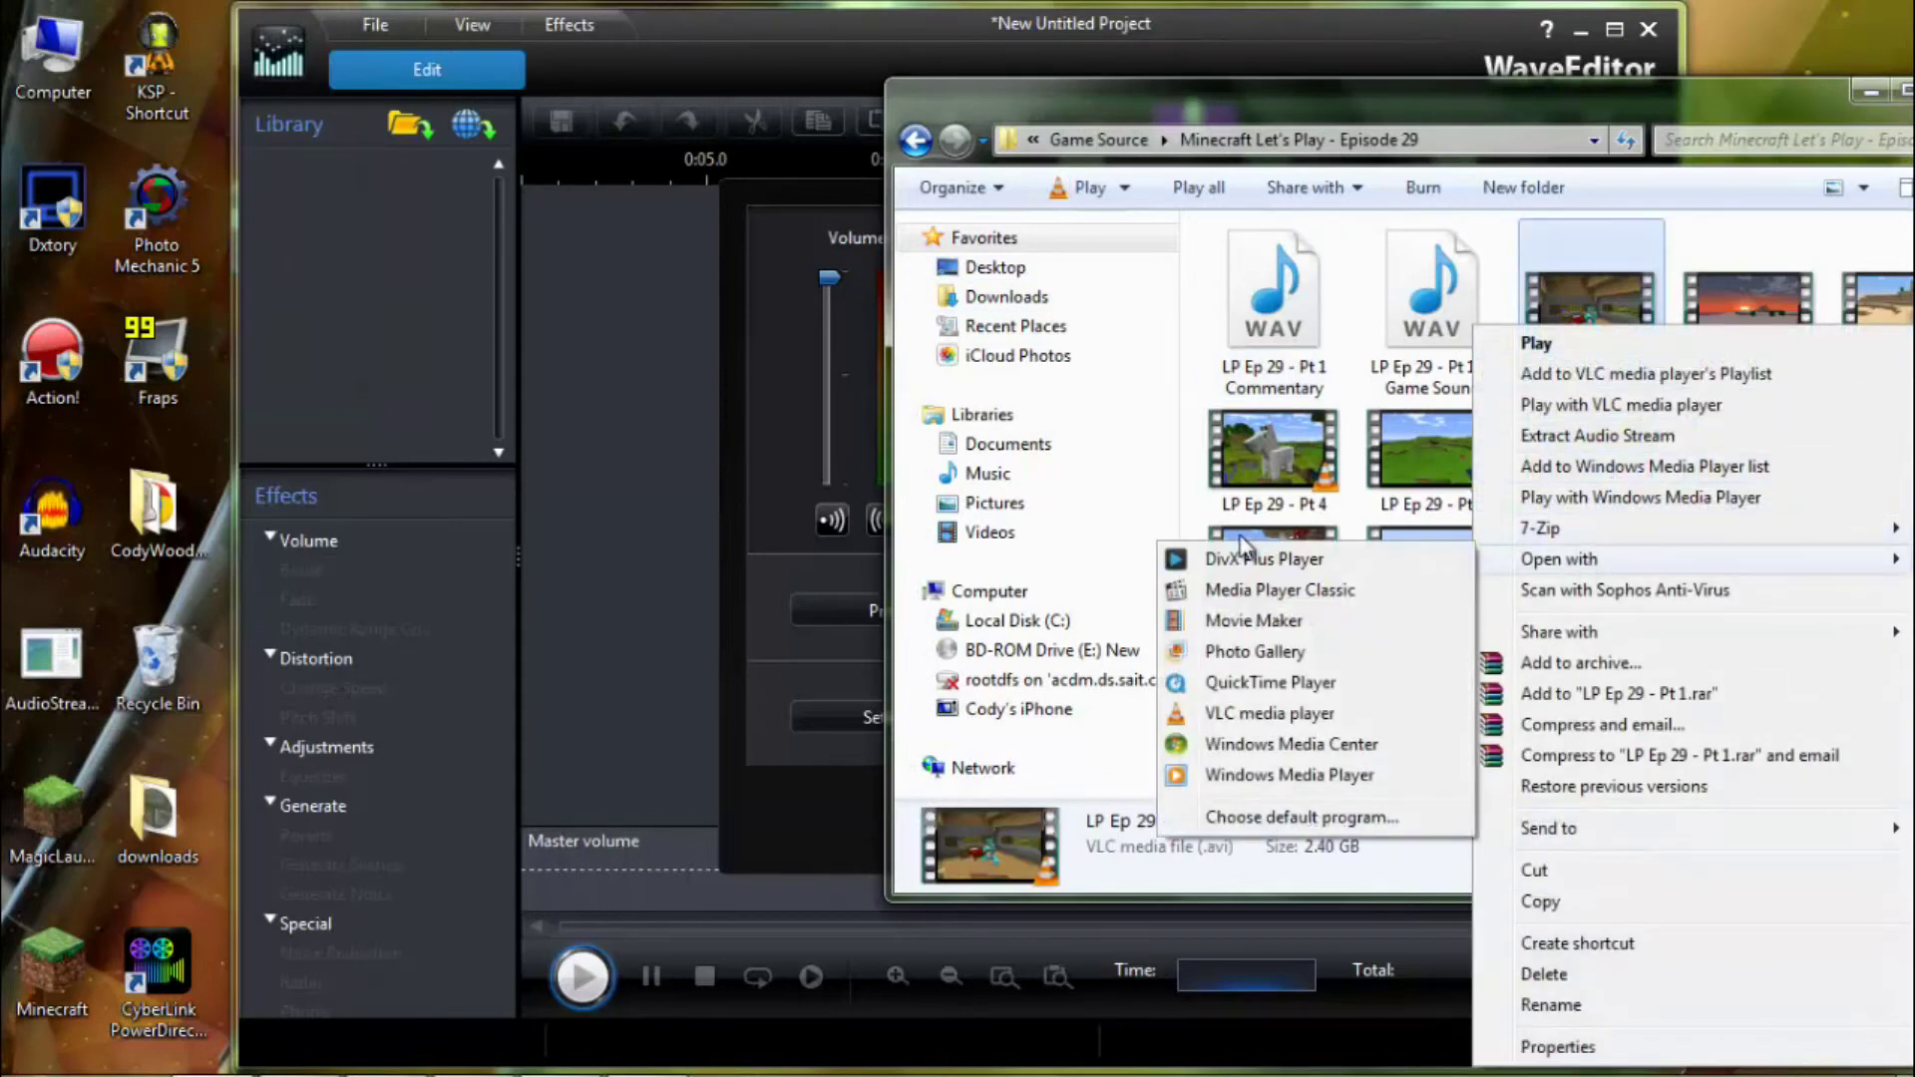
pyautogui.click(1302, 776)
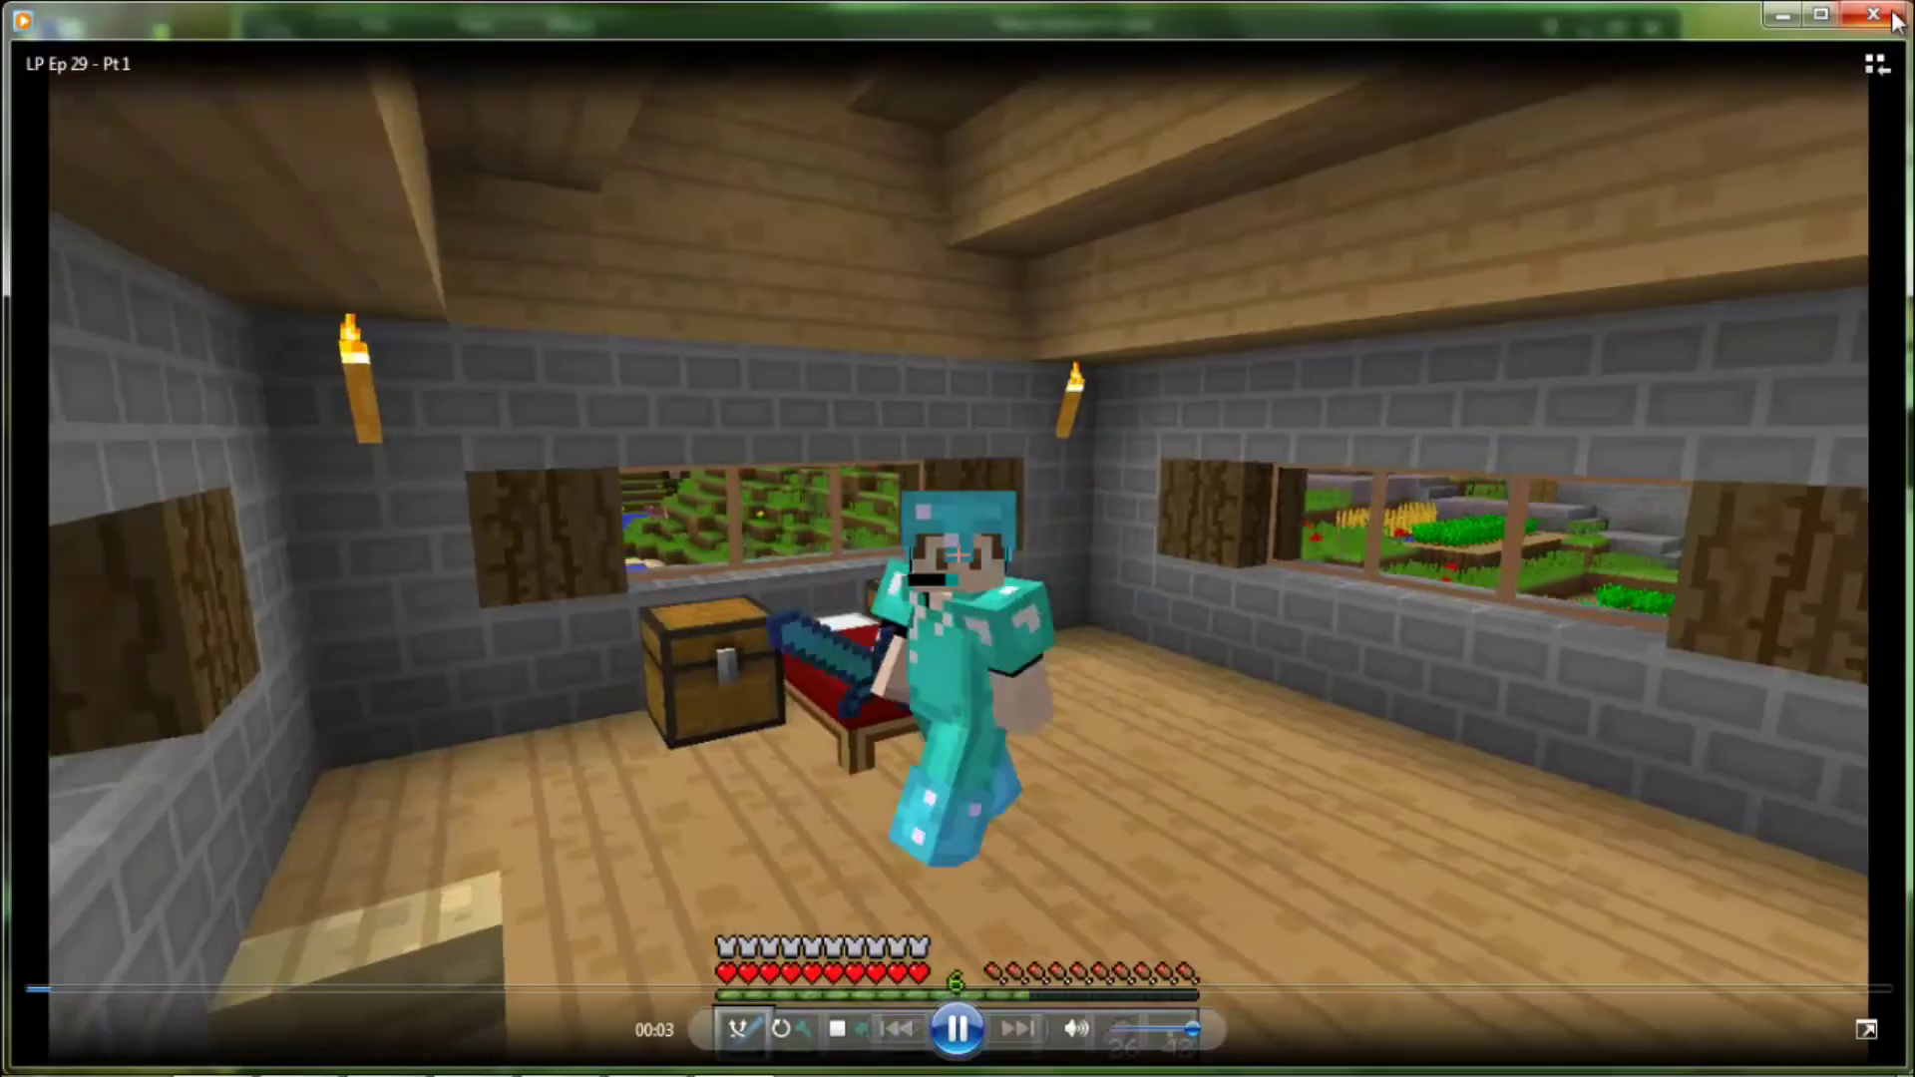
pyautogui.click(1874, 14)
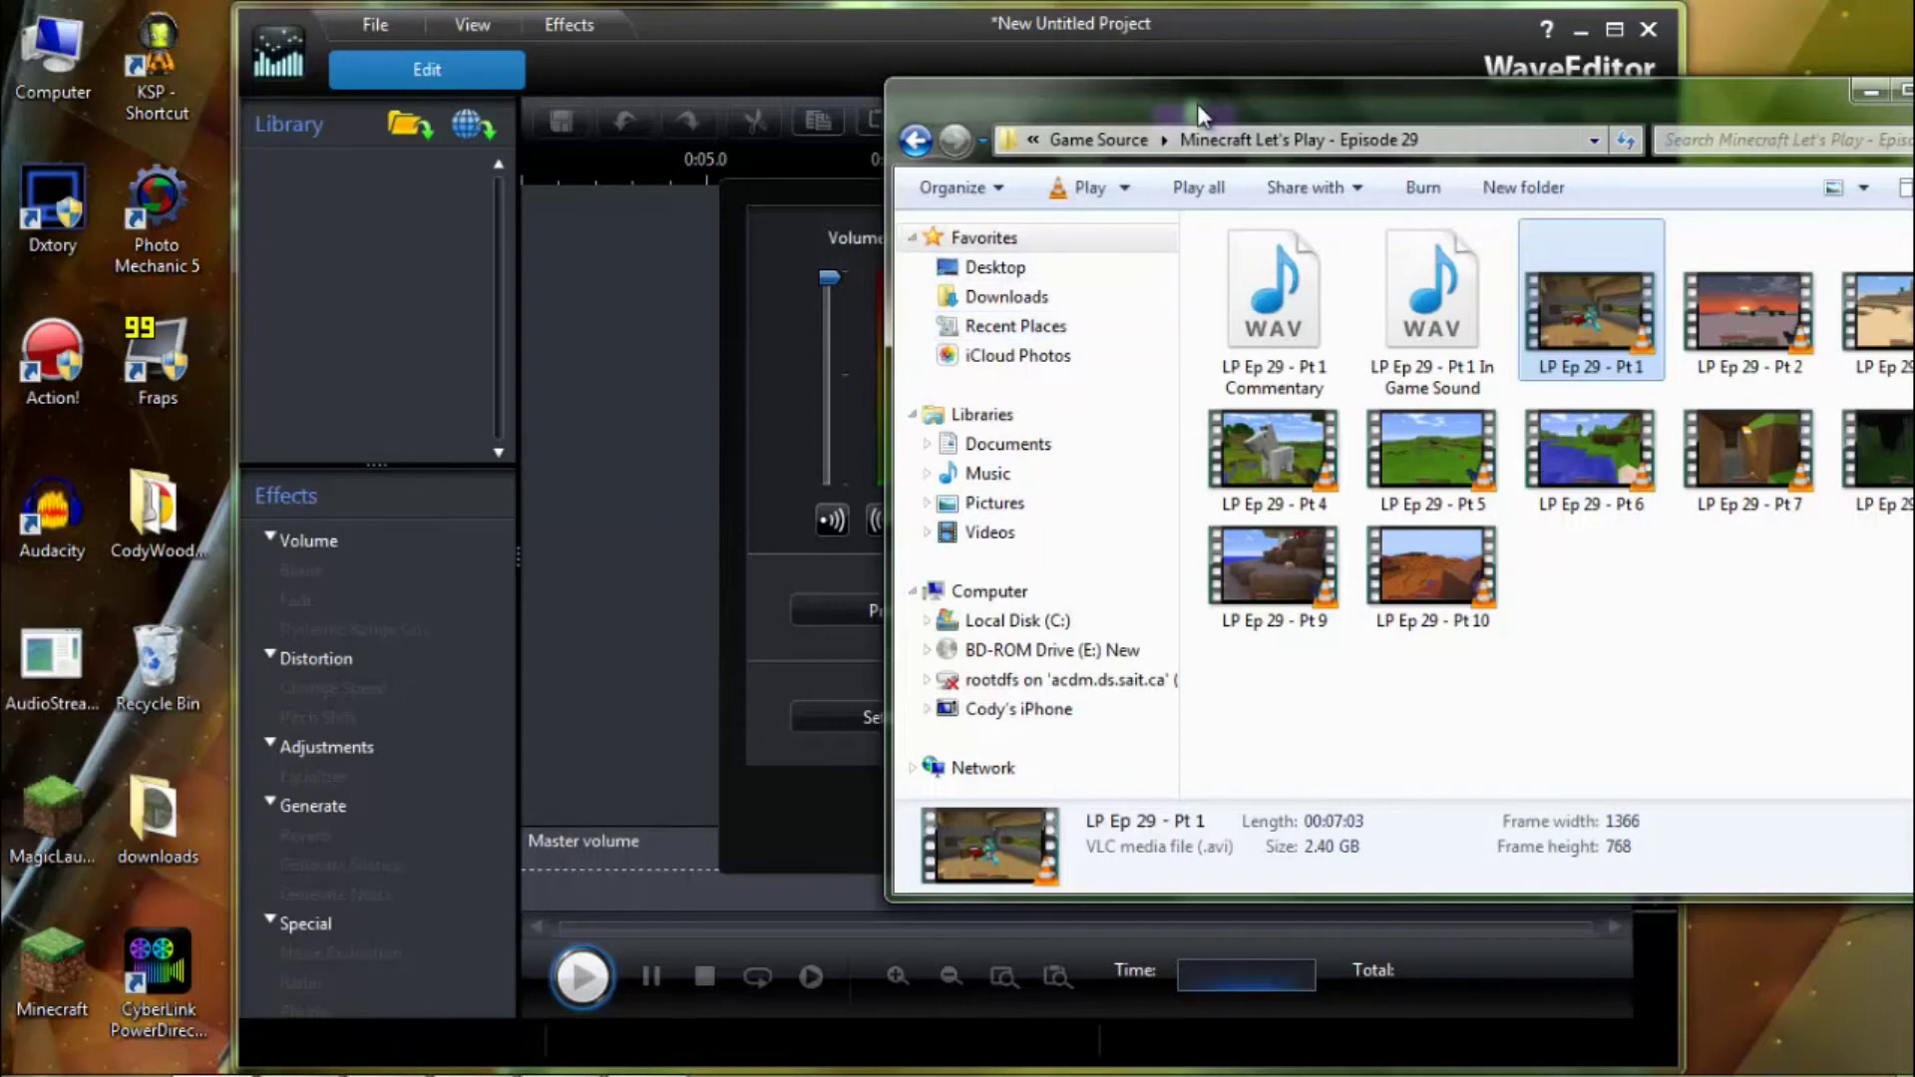
pyautogui.moveTo(1179, 114); pyautogui.dragTo(917, 73)
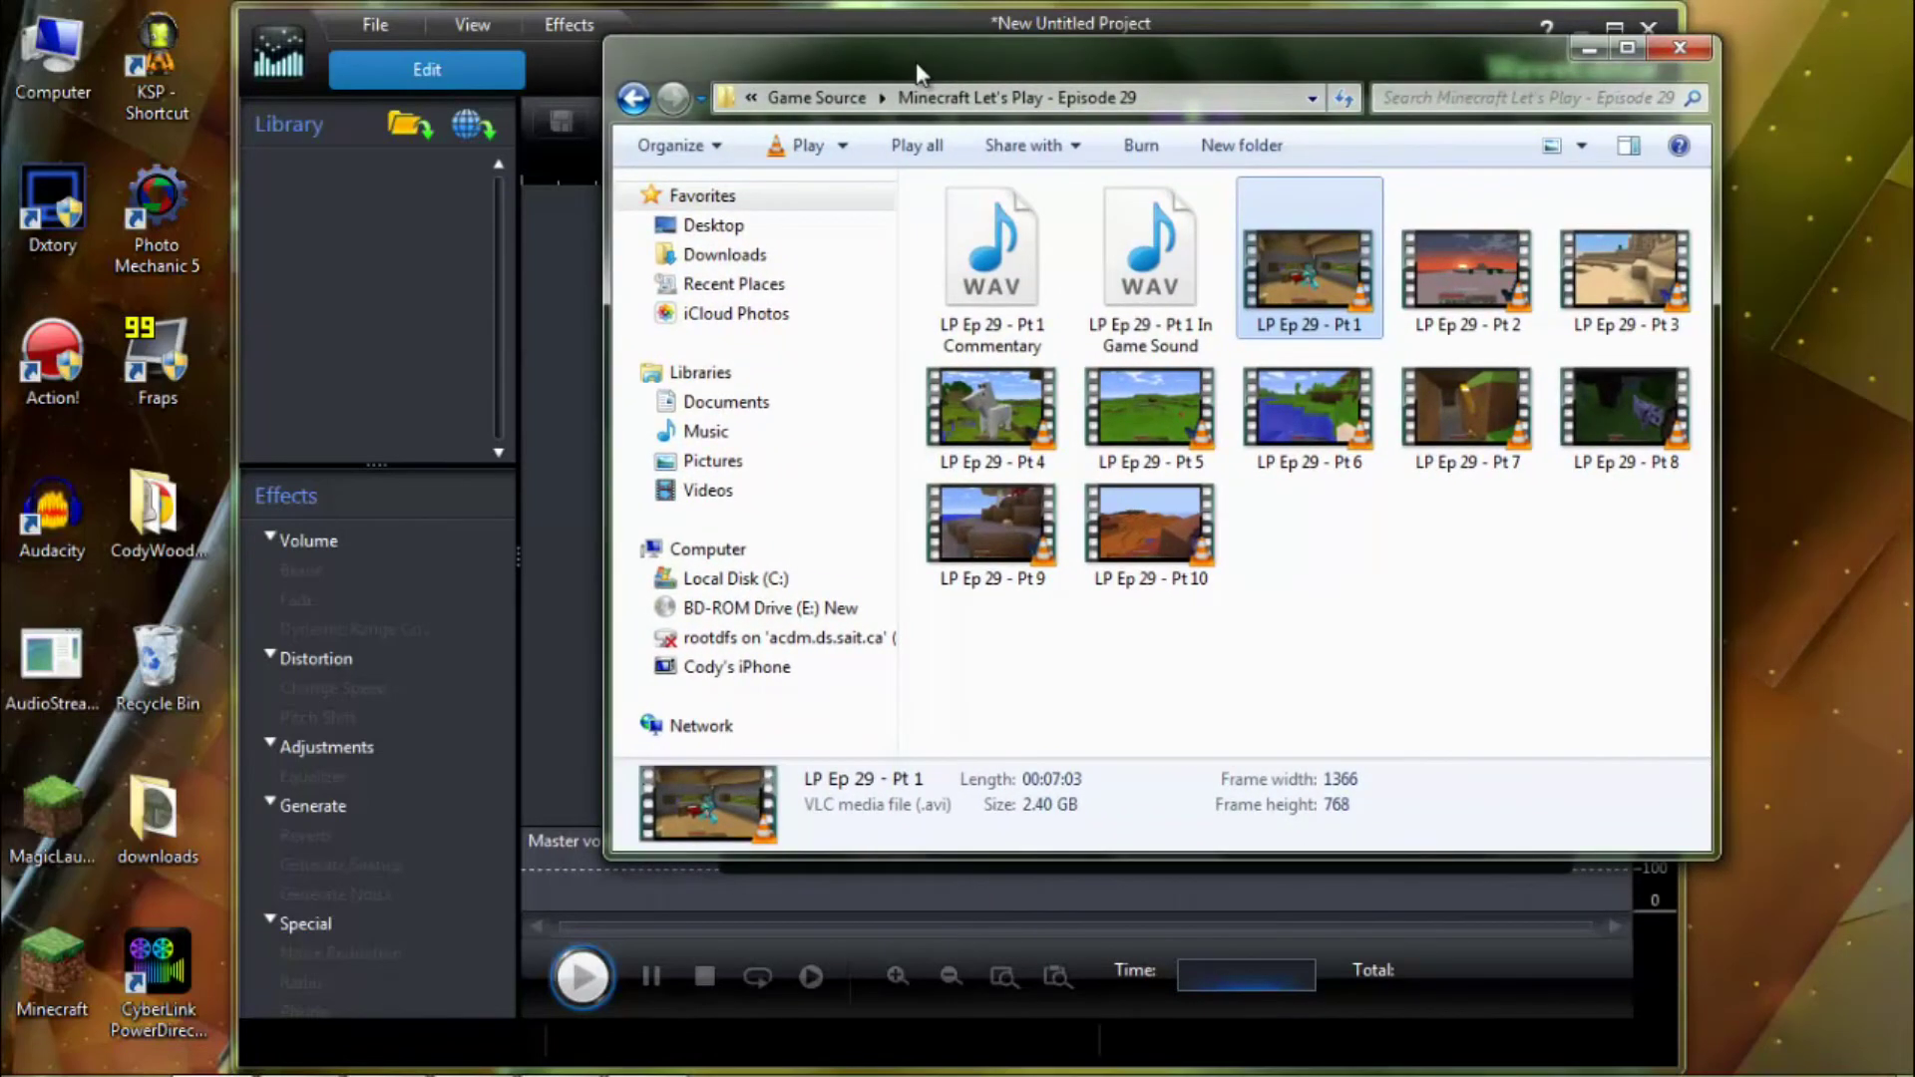